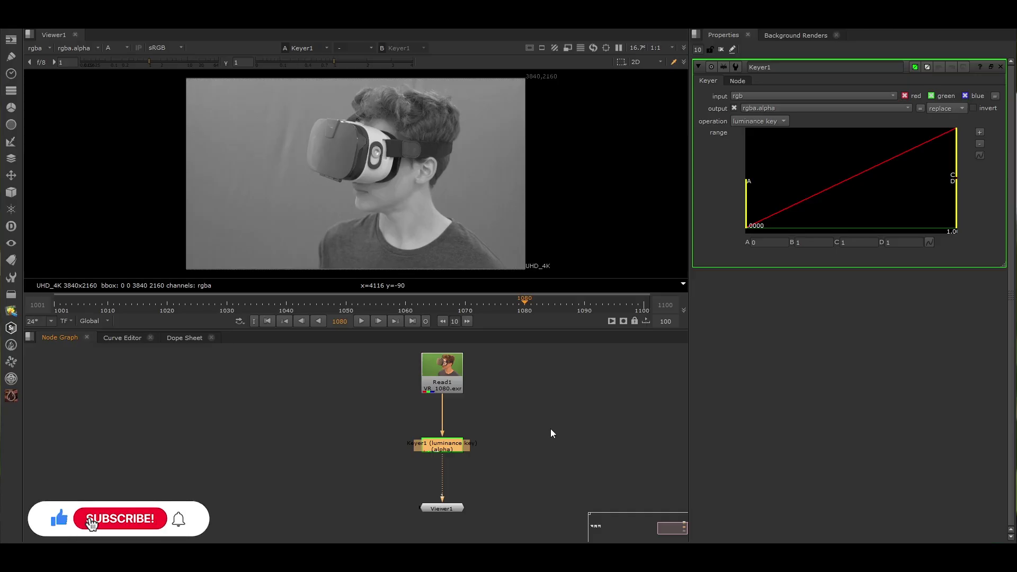
Delete the existing Keyer node and insert a new Keyer between Read1 and Viewer1
left_click_drag(484, 415, 403, 472)
key("Delete")
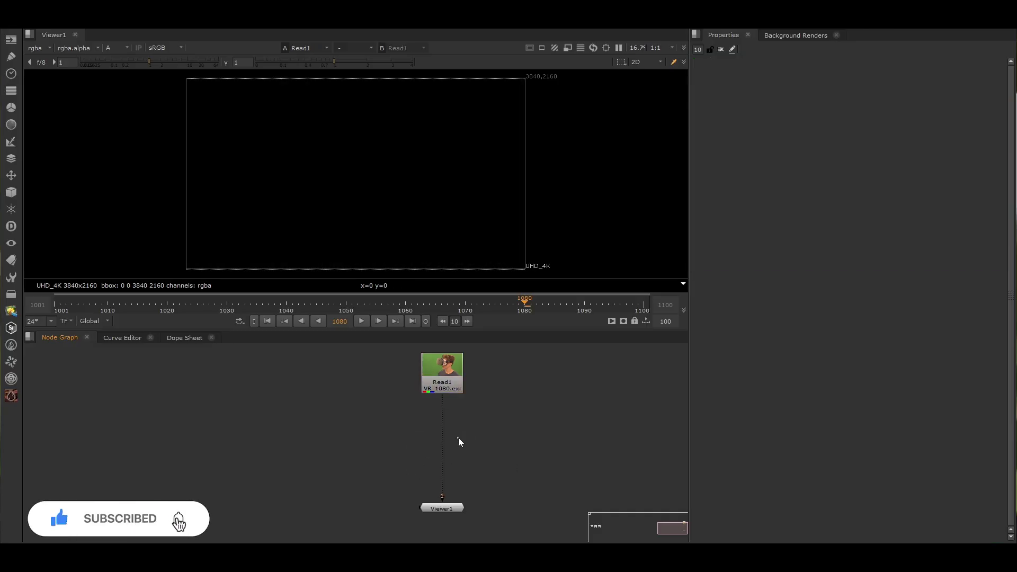
key("Tab")
type("keyer")
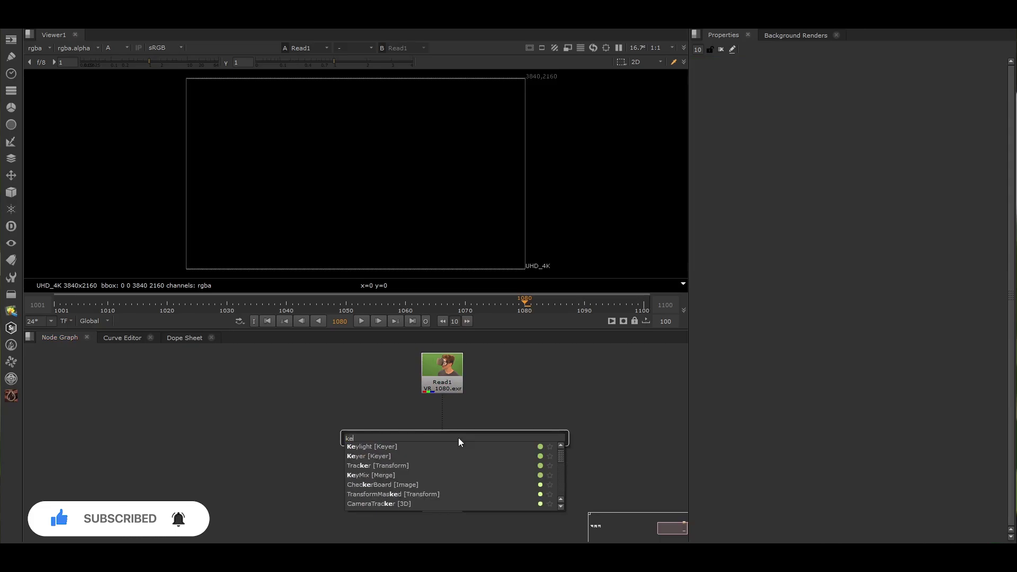
key("Return")
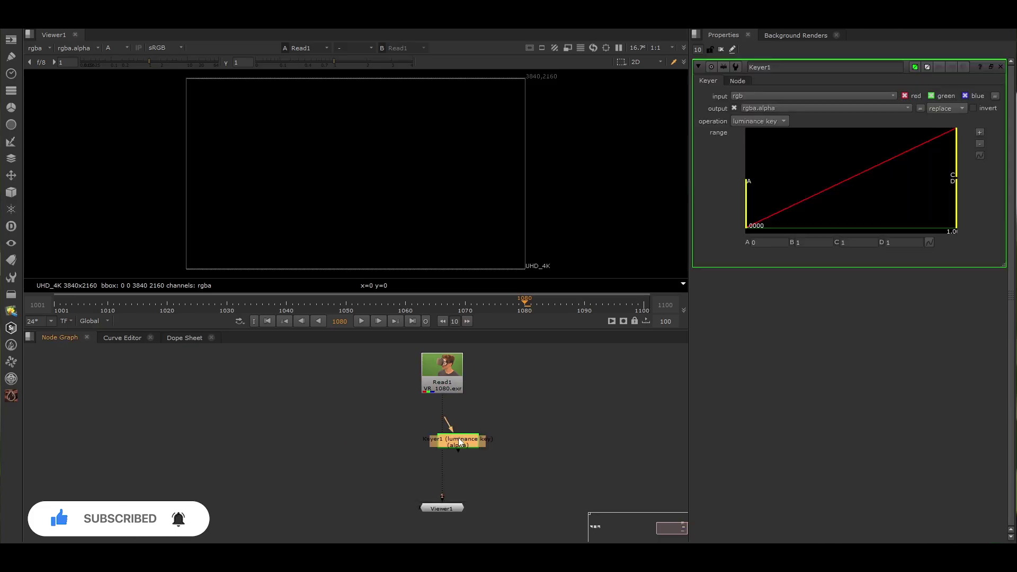
left_click_drag(460, 443, 450, 454)
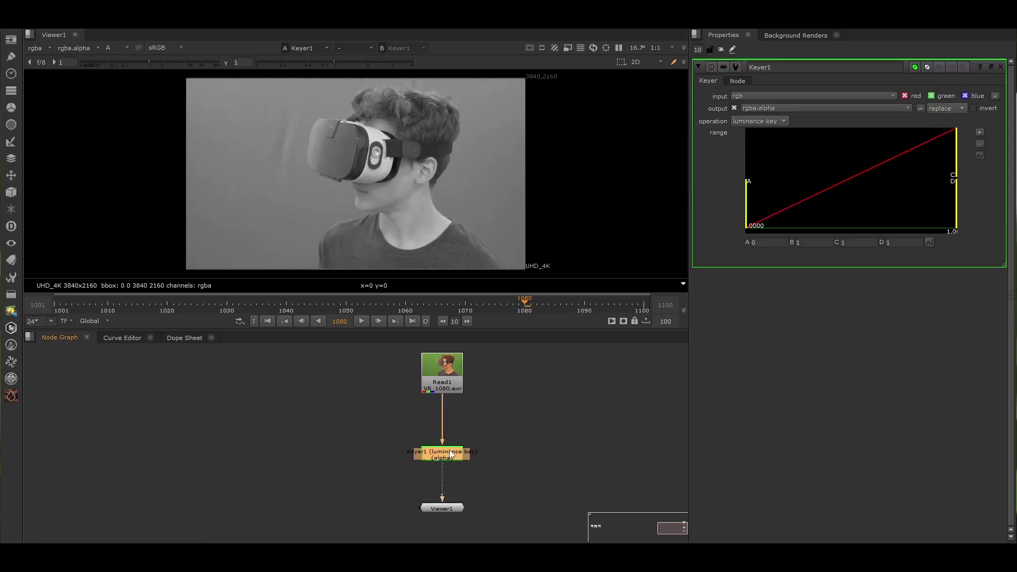
Extract the Keyer node from the pipe so it stands unconnected beside Read1 and Viewer1
key("ctrl+shift+x")
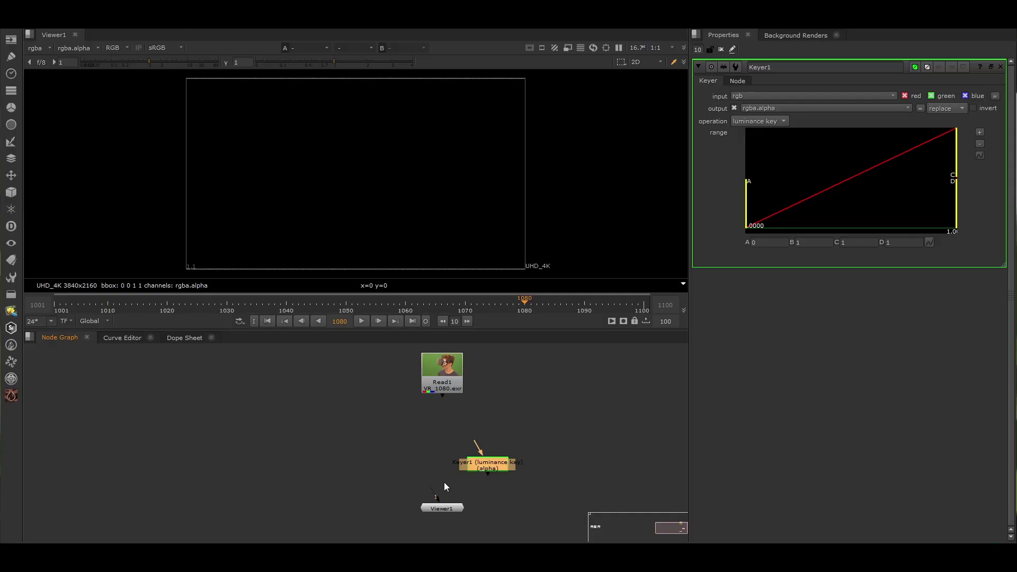
left_click_drag(434, 435, 540, 495)
left_click(420, 476)
mouse_move(420, 476)
left_mouse_down()
mouse_move(577, 408)
mouse_move(433, 488)
left_mouse_up()
left_click_drag(418, 431, 550, 482)
left_click_drag(563, 413, 440, 484)
left_click_drag(430, 442, 546, 488)
left_click_drag(443, 437, 537, 481)
left_click_drag(439, 484, 543, 426)
left_click_drag(502, 467, 467, 464)
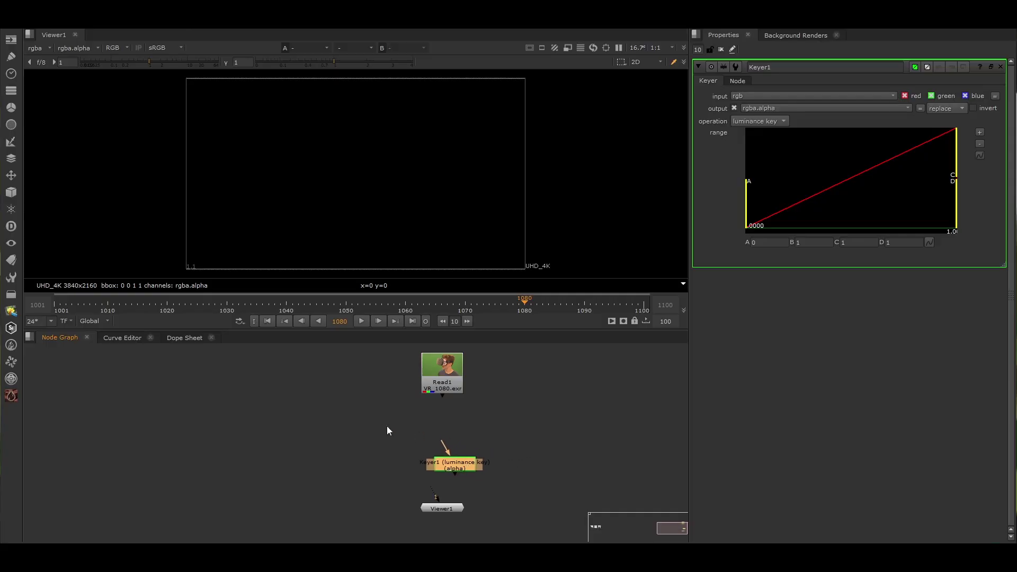
left_click_drag(381, 425, 536, 492)
left_click_drag(528, 443, 407, 485)
left_click_drag(391, 438, 503, 488)
mouse_move(403, 484)
left_mouse_down()
mouse_move(542, 424)
mouse_move(407, 479)
left_mouse_up()
left_click_drag(387, 432, 508, 481)
left_click_drag(378, 482, 532, 423)
left_click_drag(509, 431, 409, 482)
left_click_drag(391, 427, 515, 483)
left_click_drag(382, 489, 543, 433)
Connect the Keyer's input to Read1 and its output to Viewer1, aligning it beneath Read1
scroll(474, 469, "up", 4)
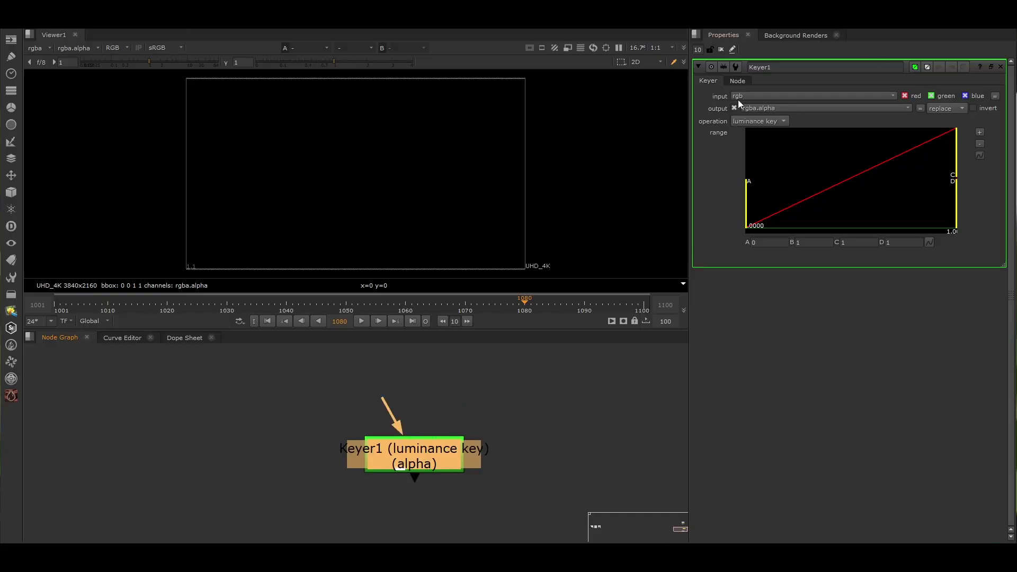
left_click_drag(387, 402, 411, 380)
left_click_drag(409, 478, 410, 394)
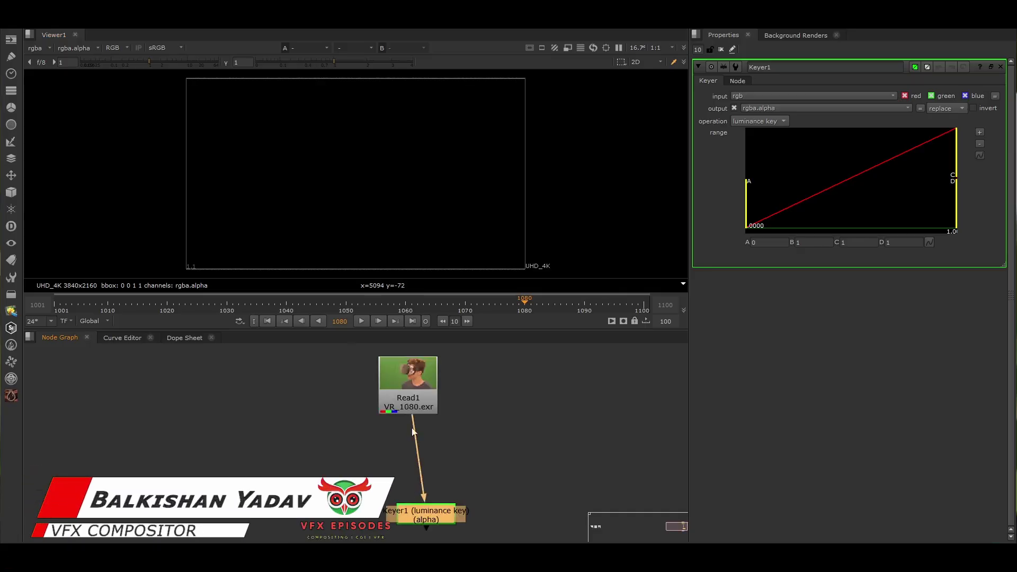
left_click_drag(427, 512, 409, 508)
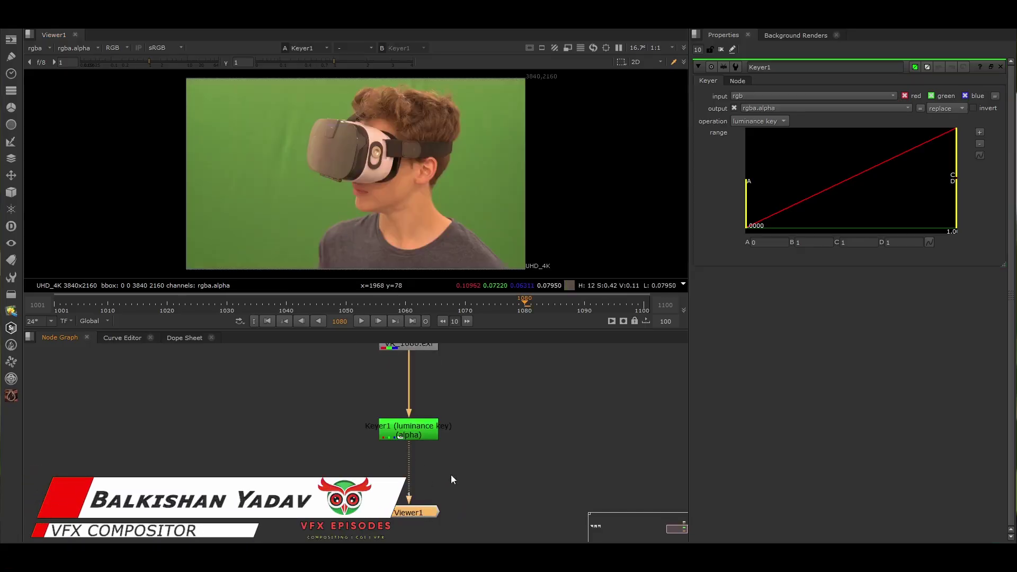
Open Read1's properties and limit the number of simultaneously open node property panels to 1
middle_click_drag(450, 474, 441, 491)
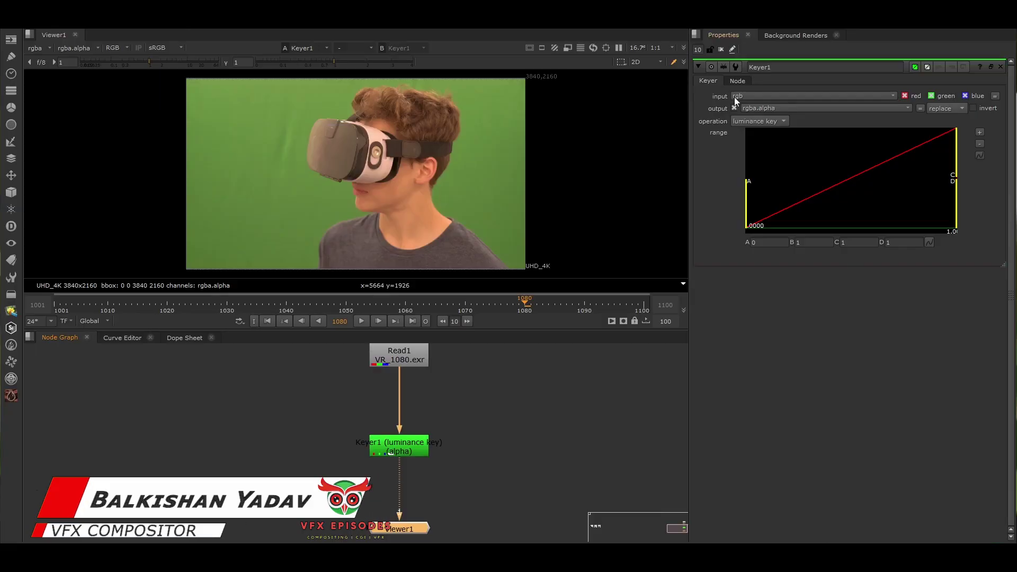
middle_click_drag(456, 388, 452, 424)
double_click(393, 369)
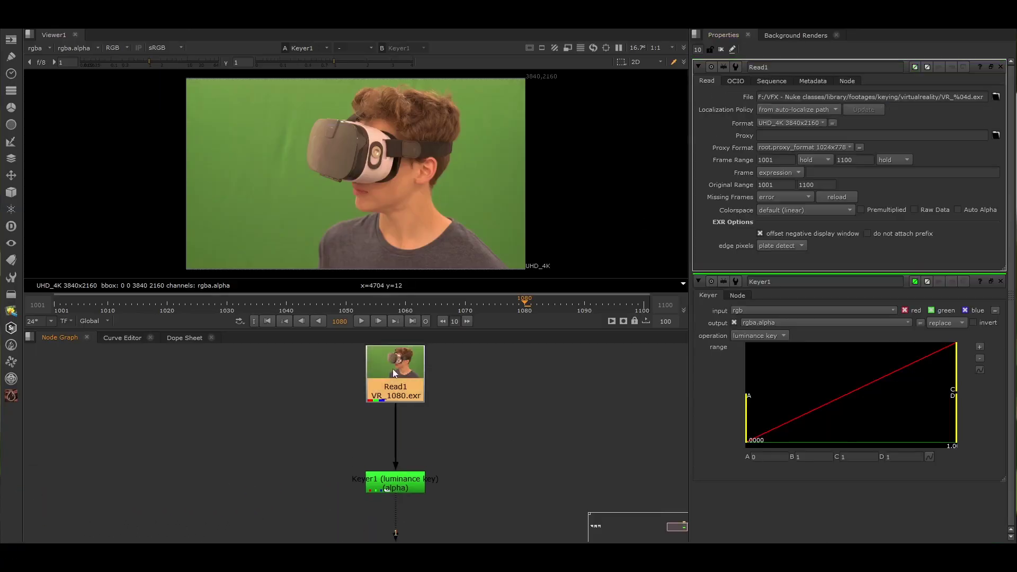
double_click(698, 49)
type("1")
key("Return")
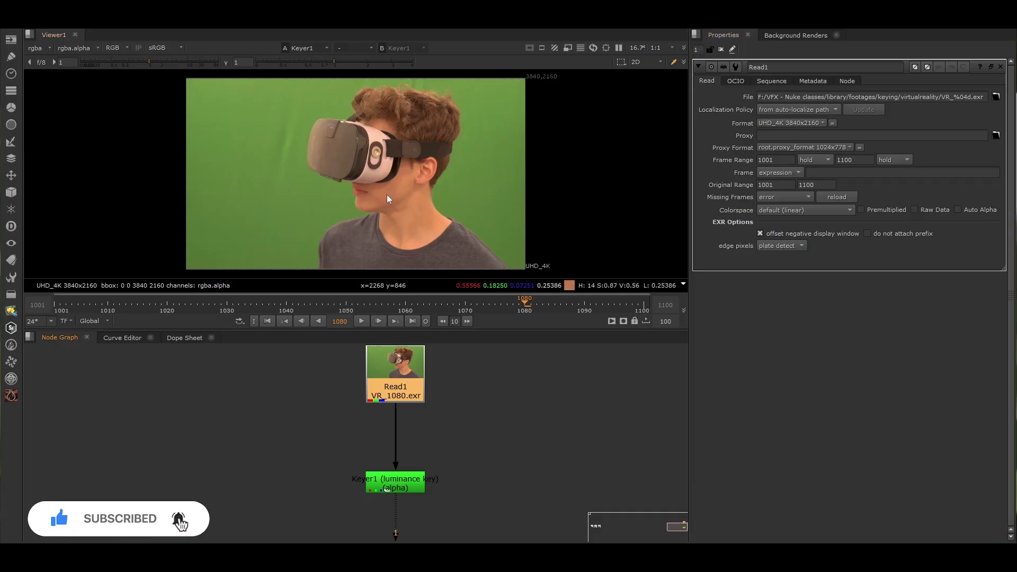
Open the Keyer's properties and review the available input channel options
double_click(401, 487)
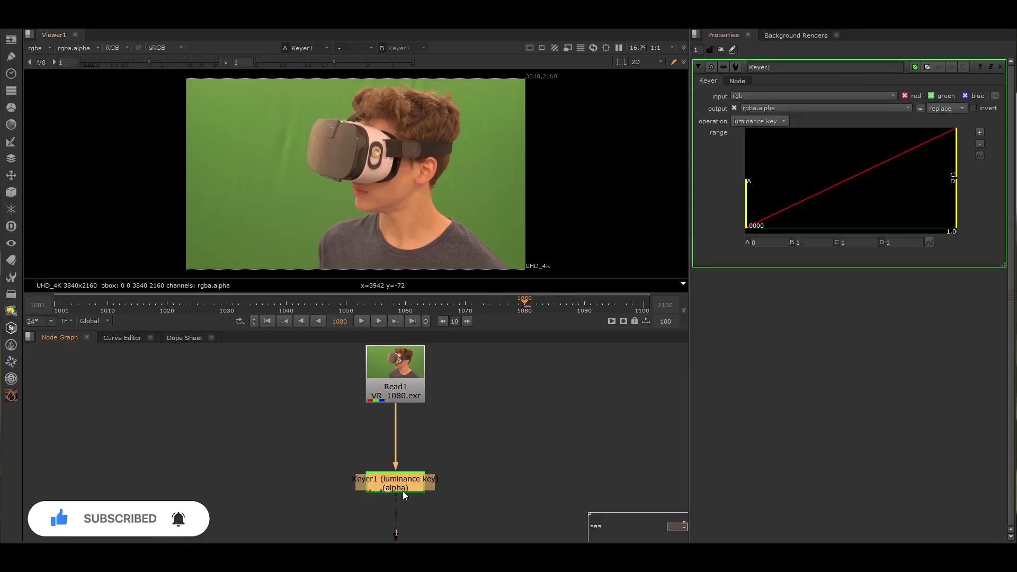
left_click(758, 98)
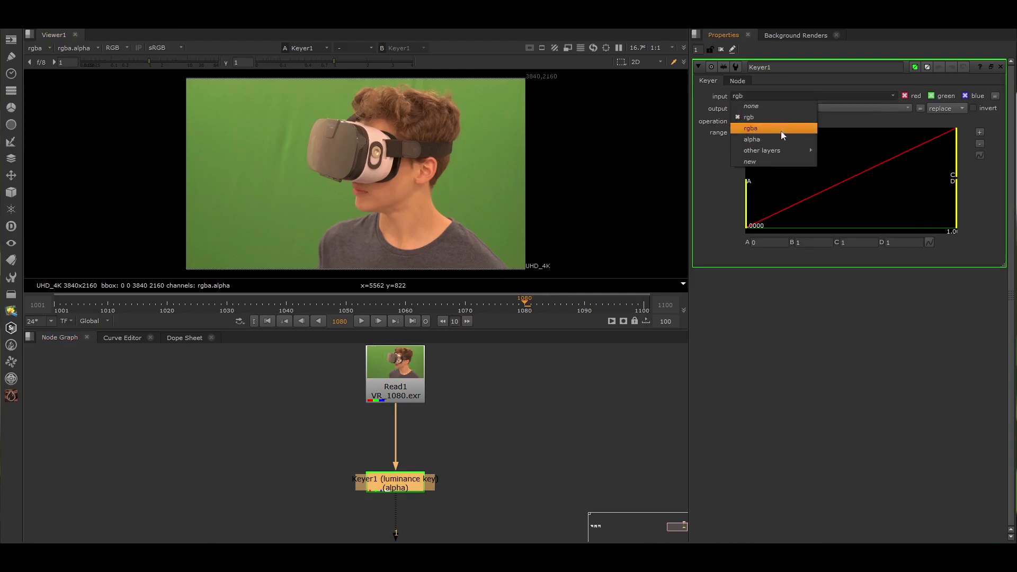
mouse_move(458, 450)
middle_mouse_down()
mouse_move(460, 428)
mouse_move(459, 443)
middle_mouse_up()
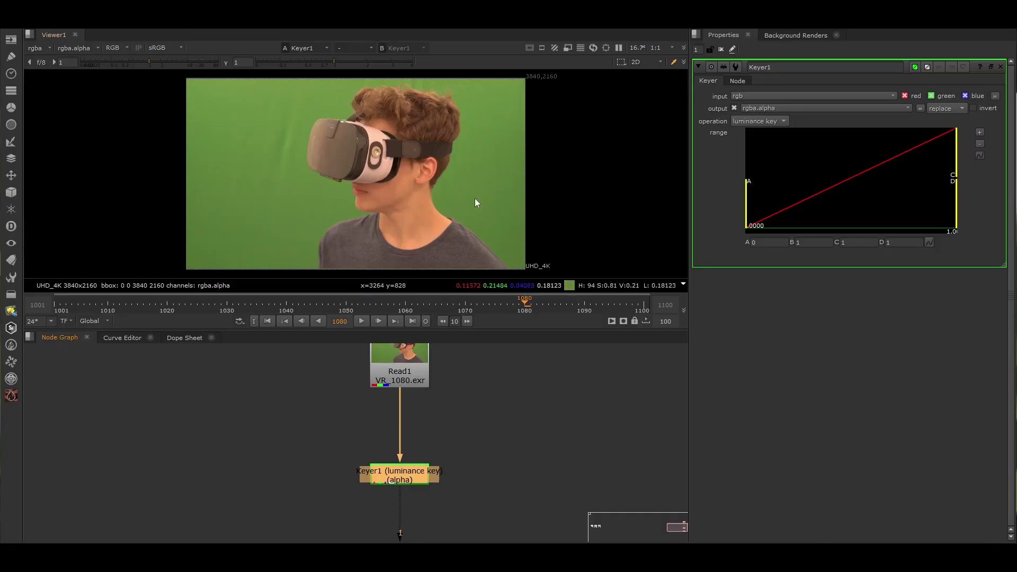
middle_click_drag(418, 477, 411, 470)
left_click_drag(410, 470, 411, 480)
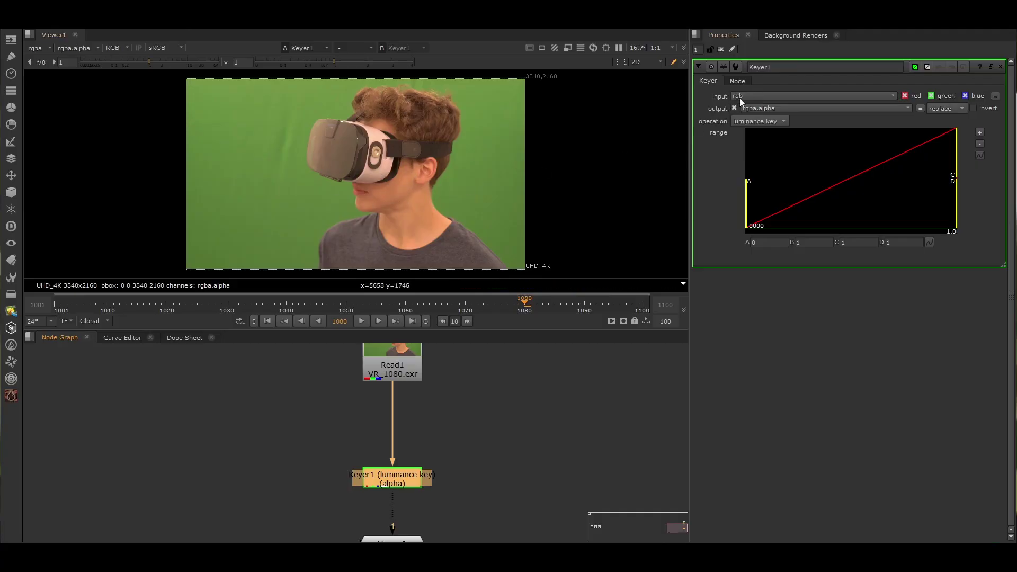
left_click(765, 97)
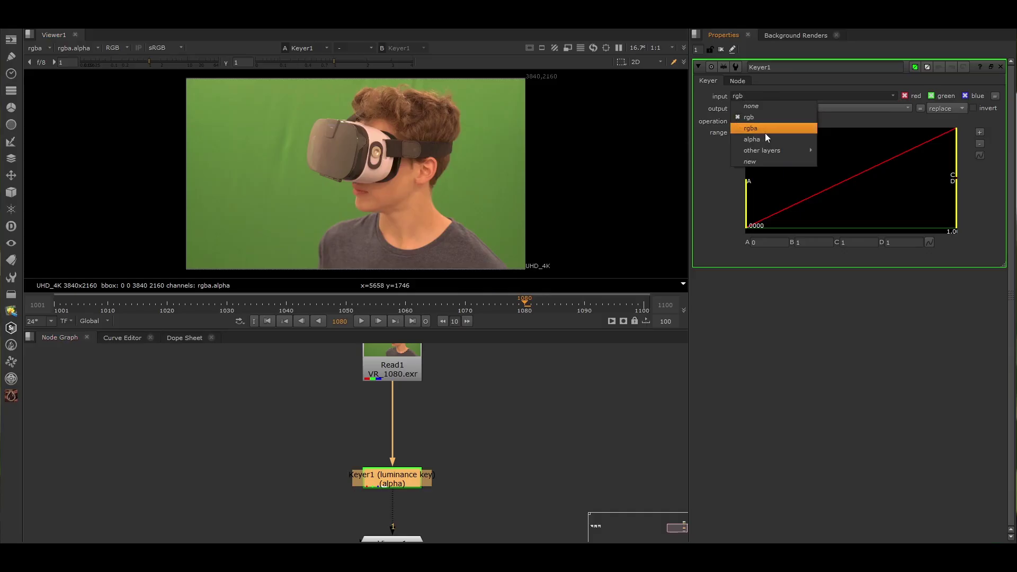
left_click(580, 124)
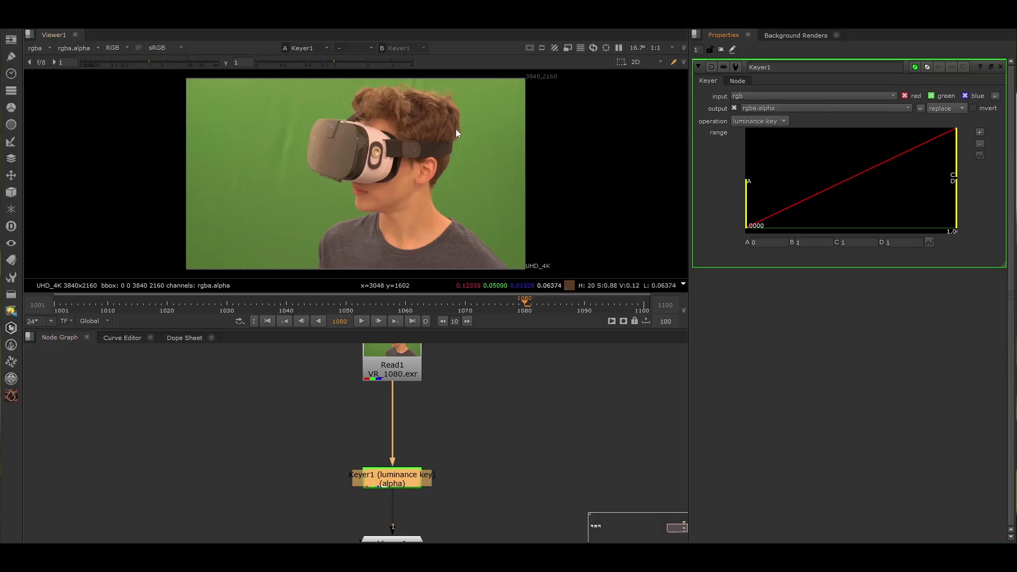
middle_click_drag(485, 469, 492, 436)
left_click_drag(494, 406, 332, 487)
left_click_drag(320, 424, 470, 462)
mouse_move(314, 479)
left_mouse_down()
mouse_move(513, 395)
mouse_move(329, 476)
left_mouse_up()
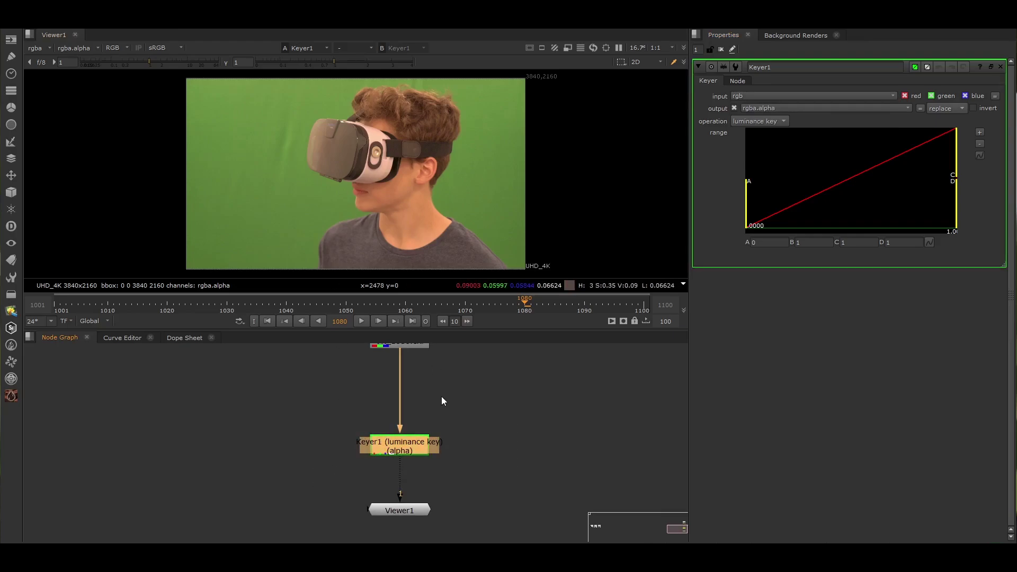
middle_click_drag(456, 396, 456, 413)
left_click_drag(473, 413, 340, 484)
left_click_drag(328, 400, 442, 349)
middle_click_drag(546, 429, 544, 383)
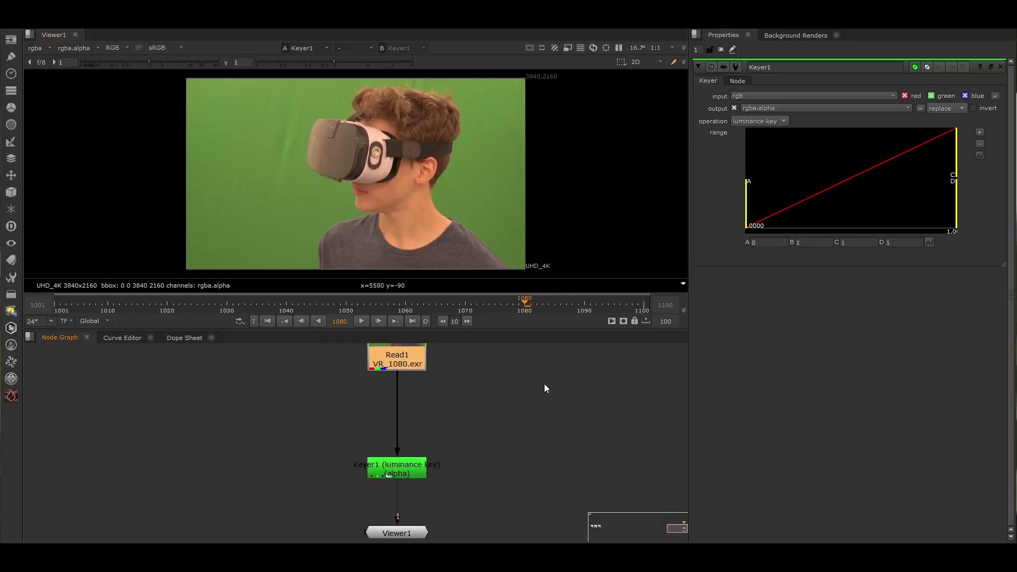
Review the Keyer's output channel options and choose rgba.alpha
left_click(405, 466)
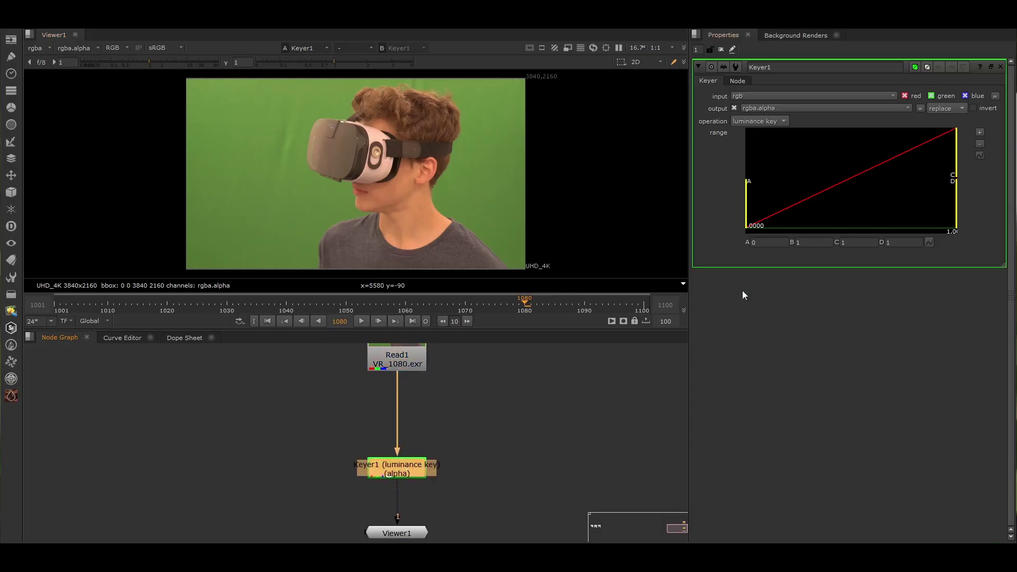
middle_click_drag(438, 435, 431, 463)
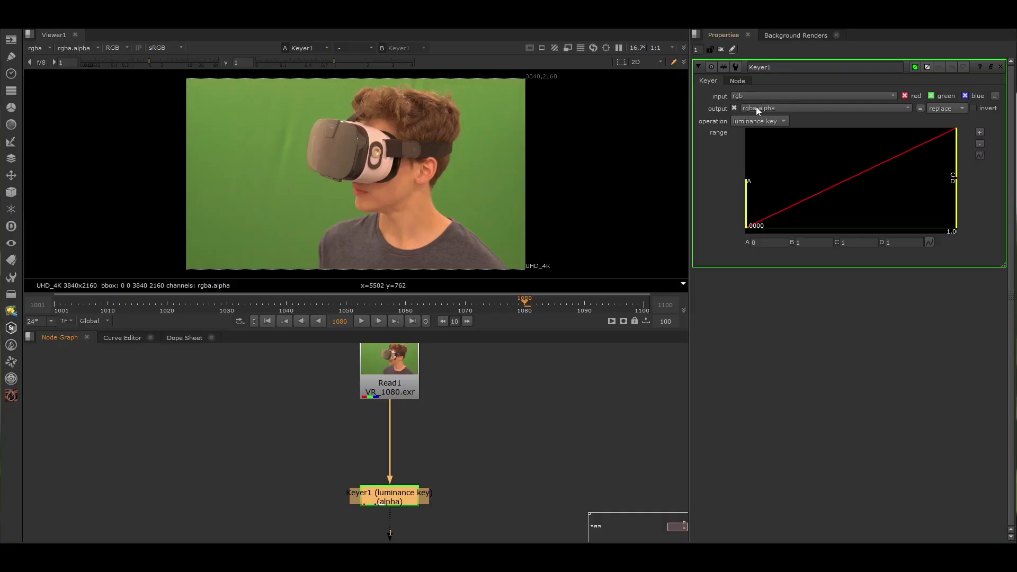
left_click(774, 110)
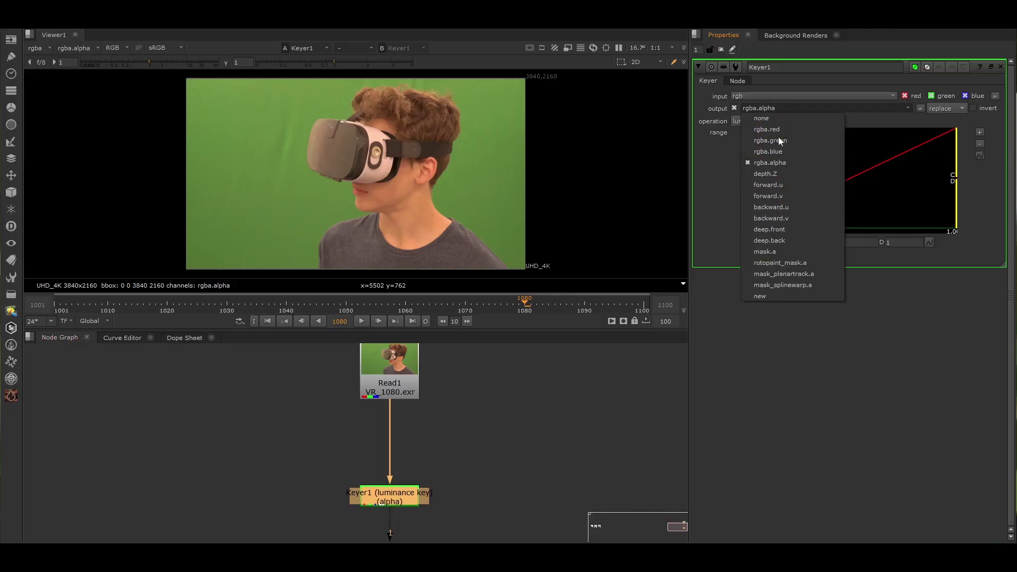
left_click(779, 164)
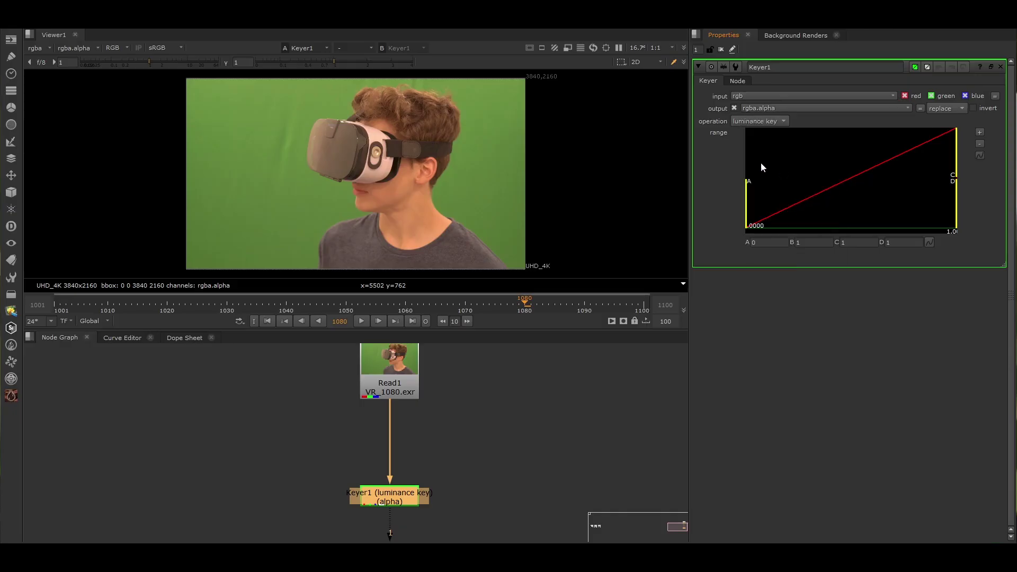
left_click(758, 108)
middle_click_drag(507, 403, 501, 394)
scroll(502, 400, "down", 1)
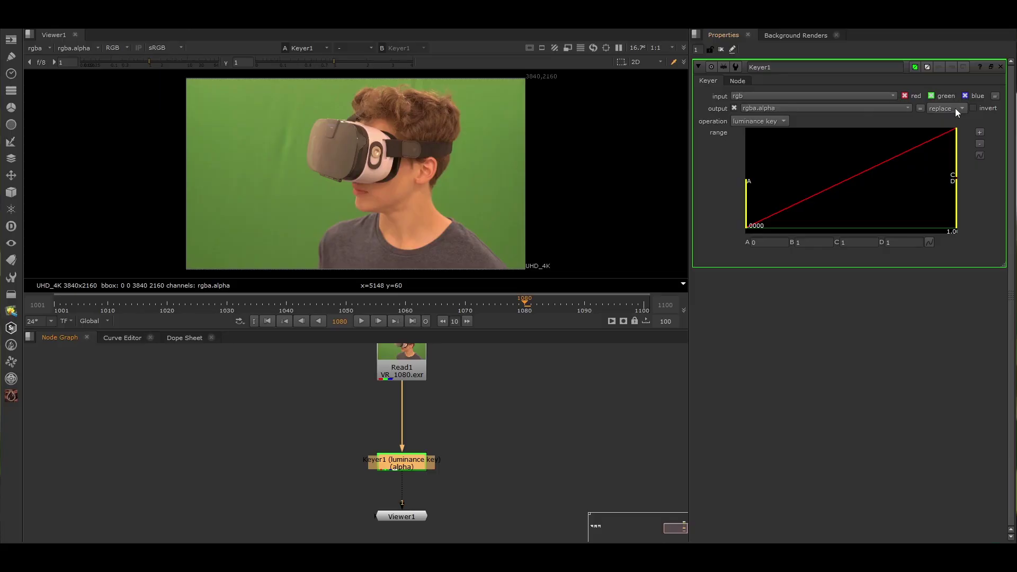
middle_click_drag(507, 403, 504, 429)
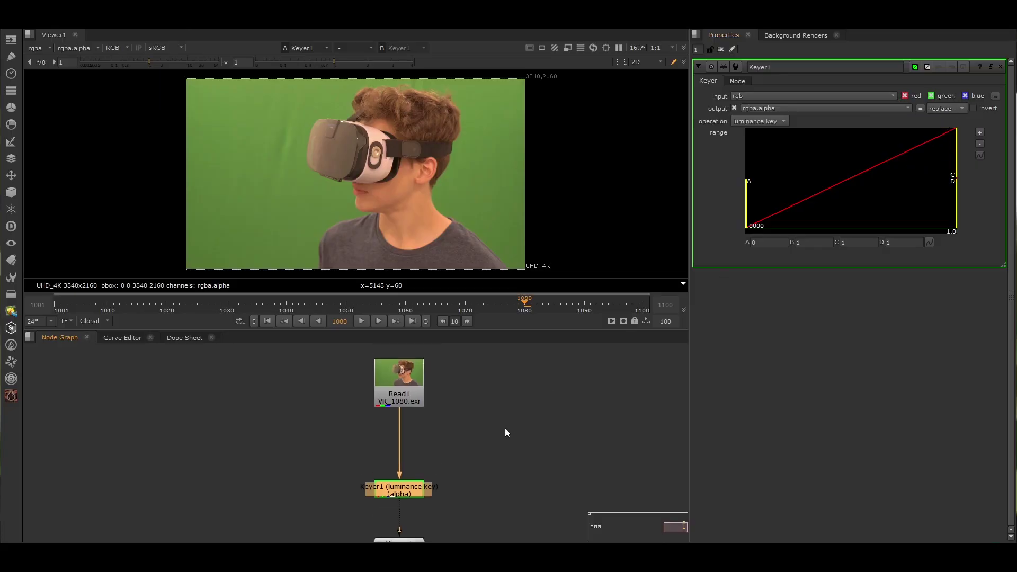
left_click(409, 395)
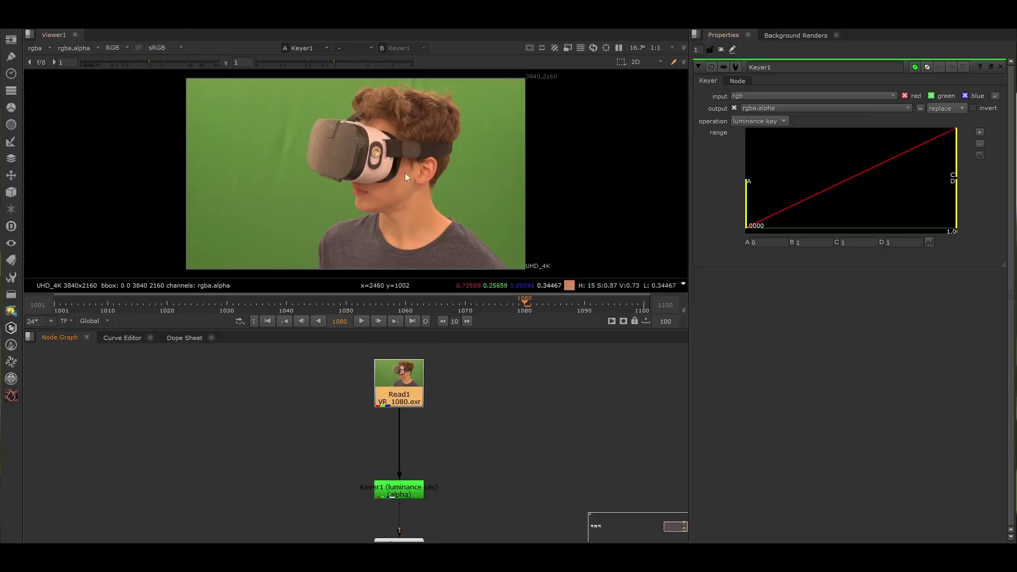
left_click(403, 495)
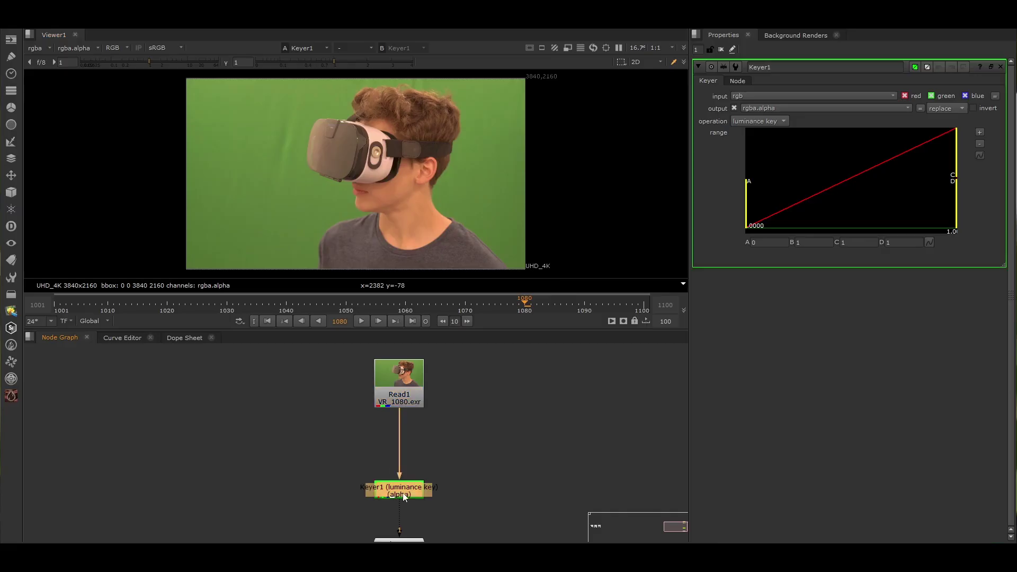
left_click_drag(318, 457, 504, 528)
left_click_drag(345, 446, 457, 342)
middle_click_drag(453, 441, 453, 401)
left_click_drag(496, 423, 328, 495)
View the Read1 footage directly in the viewer and inspect its alpha channel
double_click(407, 377)
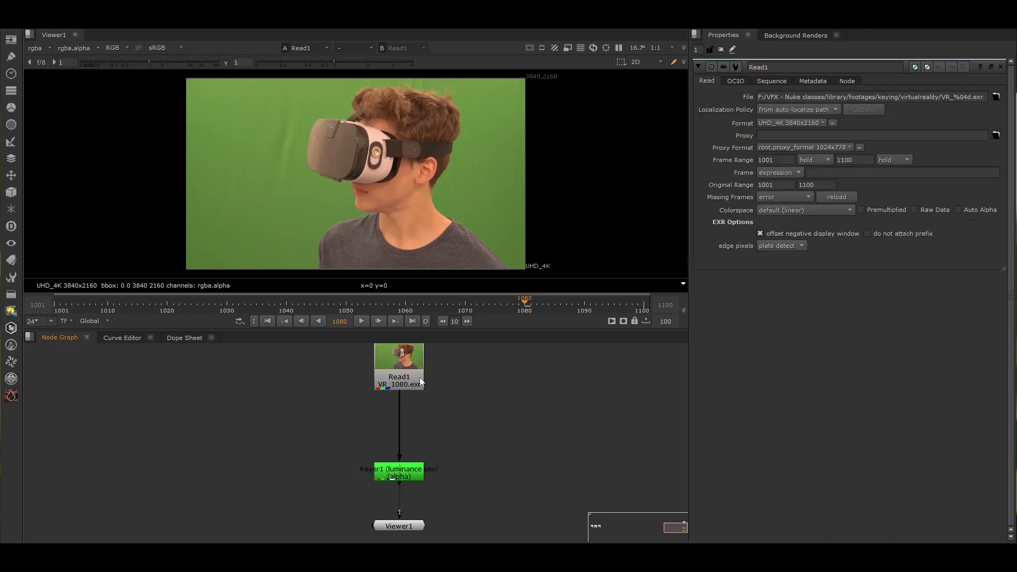
key("1")
left_click_drag(407, 523, 452, 526)
key("a")
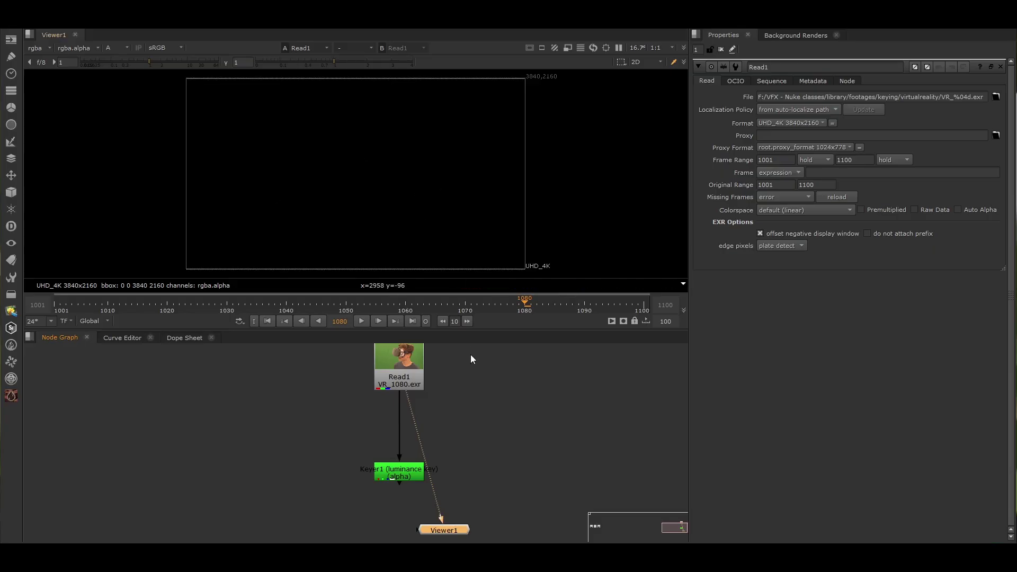
middle_click_drag(386, 203, 386, 225)
scroll(341, 194, "down", 1)
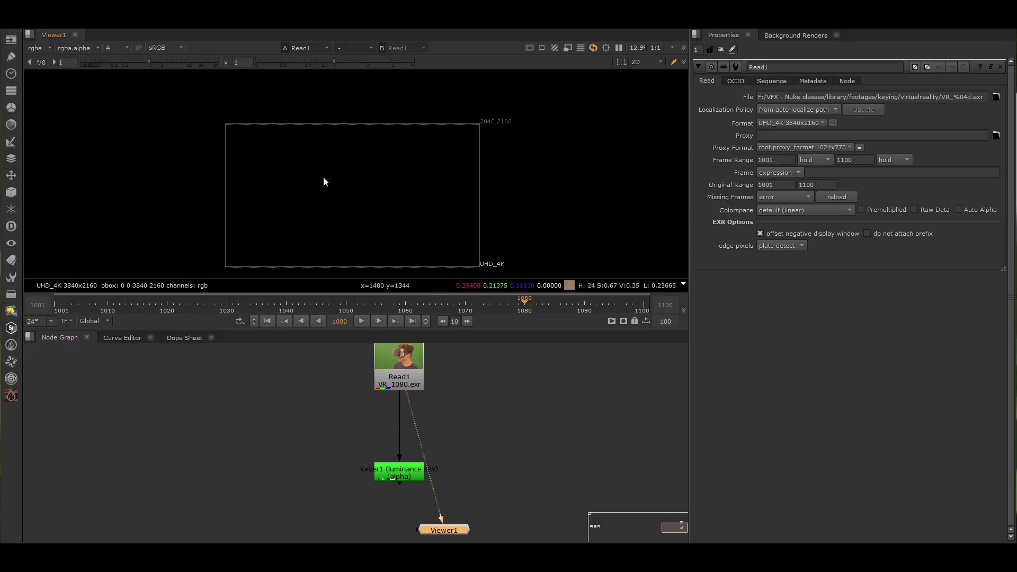
left_click_drag(180, 110, 526, 288)
left_click_drag(193, 101, 527, 297)
Reconnect Viewer1 to the Keyer, show the colour image and line both nodes up under Read1
left_click(398, 473)
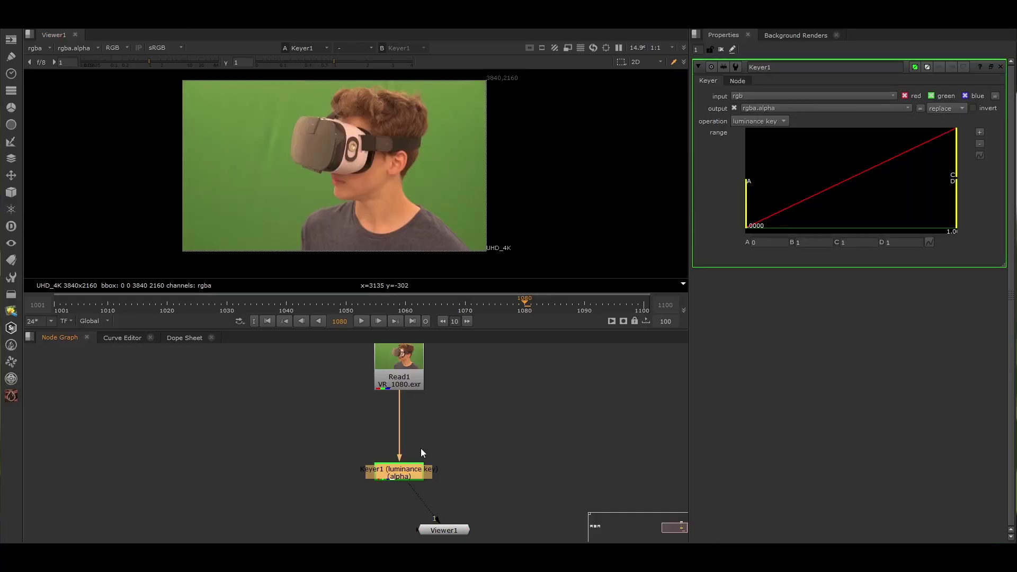
left_click_drag(444, 530, 399, 523)
left_click_drag(401, 473, 400, 483)
left_click_drag(443, 459, 409, 495)
left_click(409, 484)
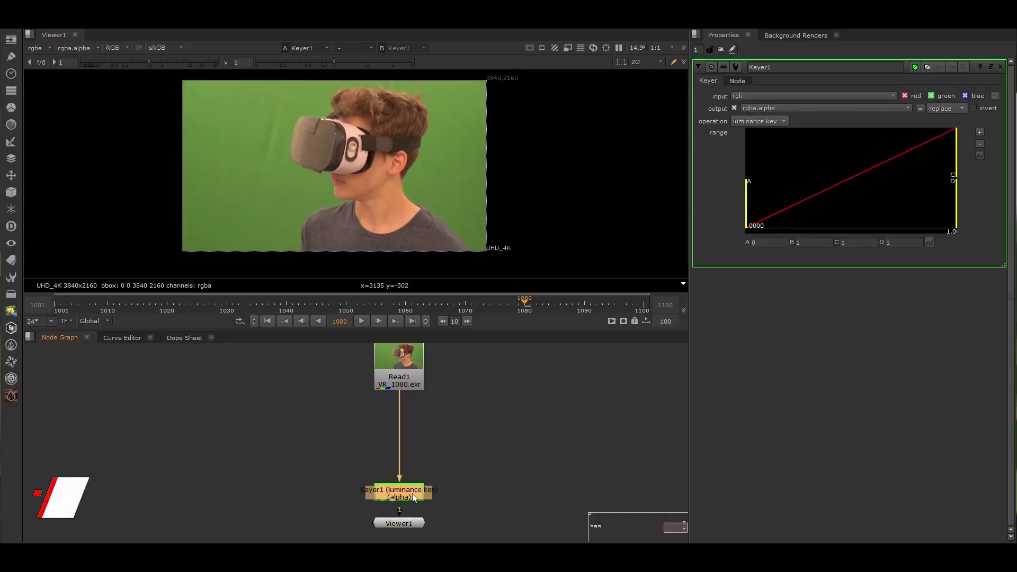
left_click_drag(441, 534, 395, 510)
scroll(394, 480, "down", 1)
left_click(457, 453)
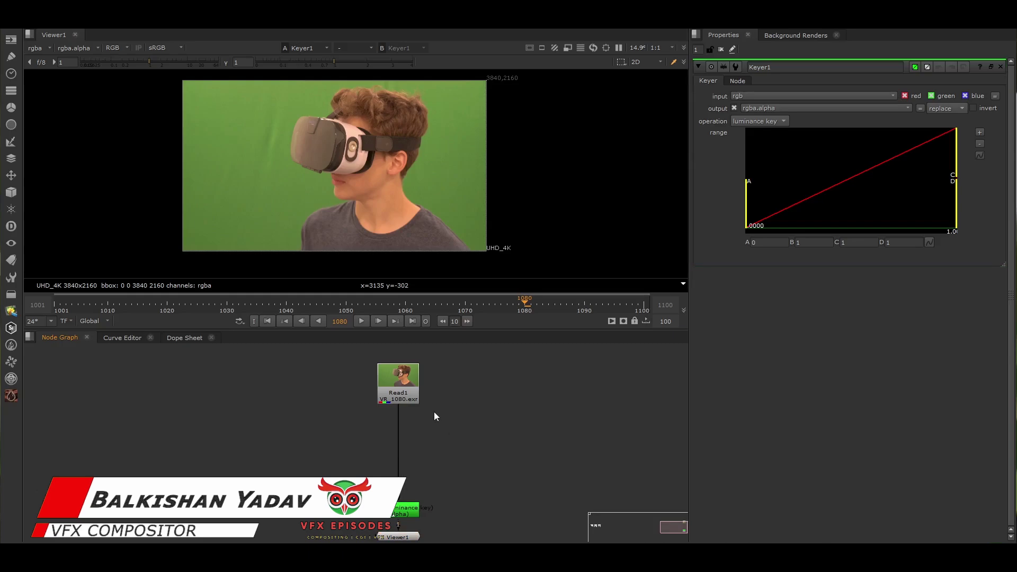
Add a Roto node beside the Keyer branch and draw a rectangle shape about 1840 by 1340 pixels over the headset and face
key("o")
left_click_drag(444, 422, 502, 426)
left_click(34, 126)
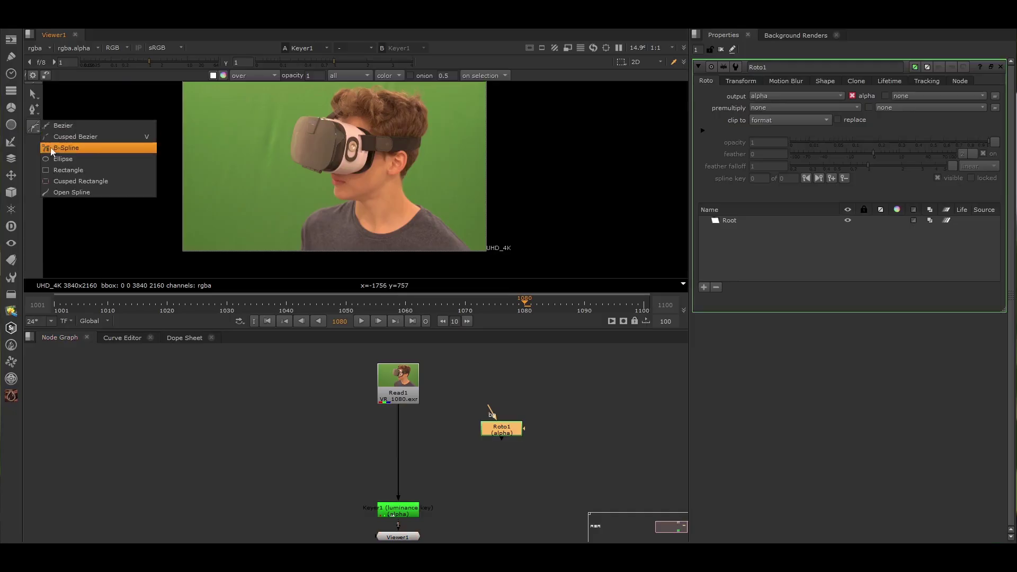
left_click(61, 170)
left_click_drag(253, 107, 397, 212)
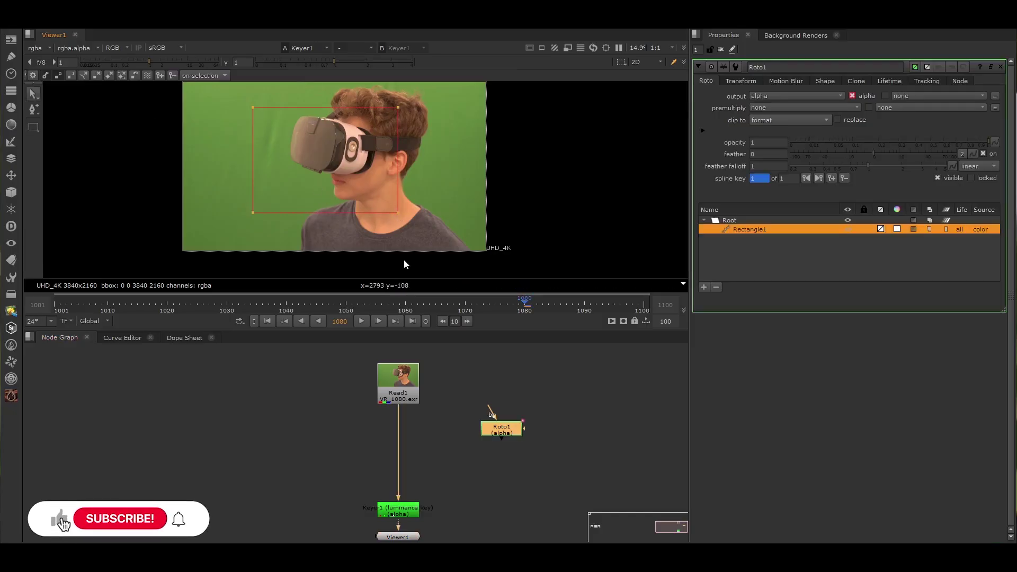
View Roto1 and check its alpha channel before returning to the colour view
left_click(501, 430)
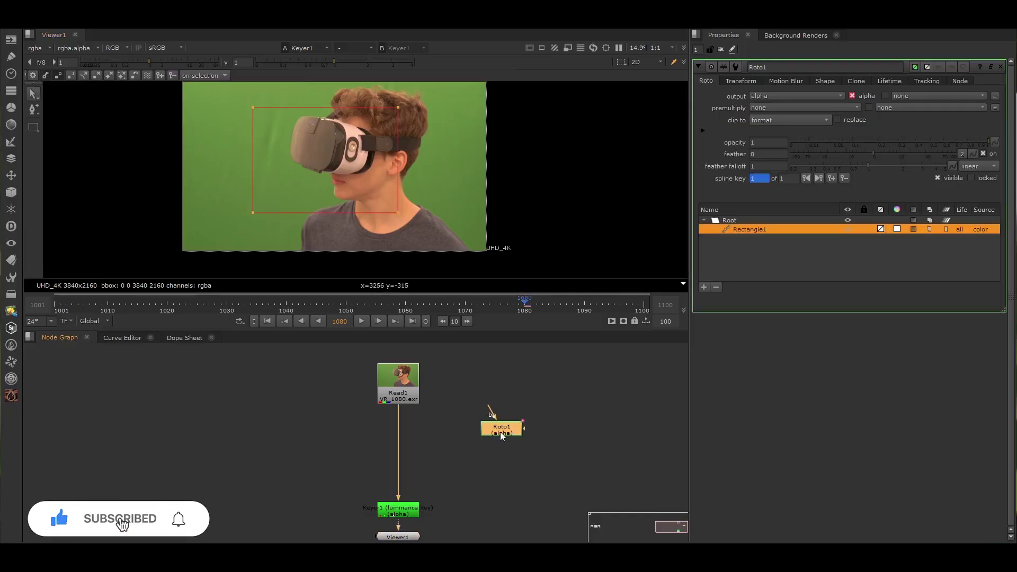
key("1")
key("a")
key("a")
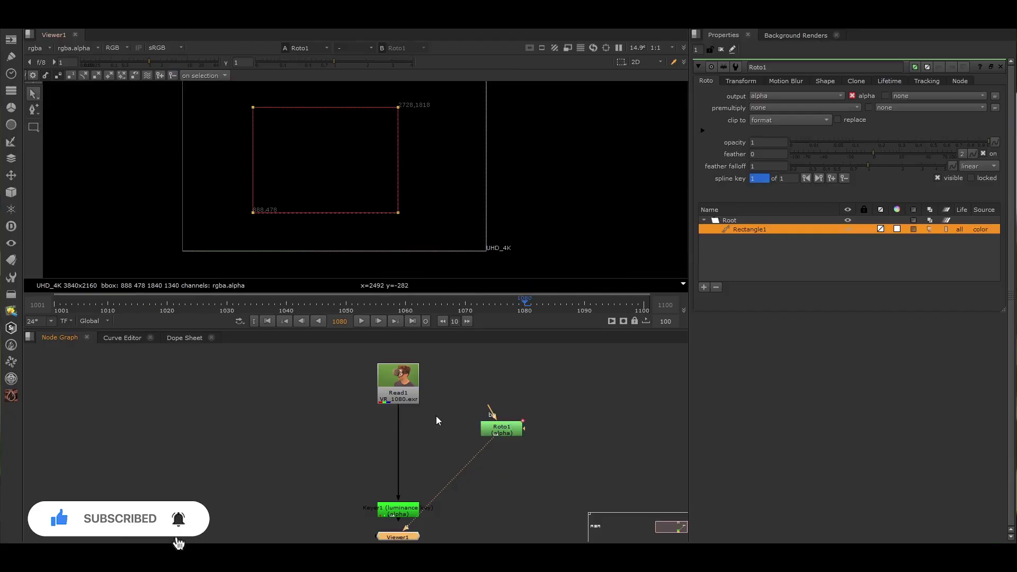
Insert a Copy node between Read1 and Keyer1 with Roto1 as its A input, and view the copied alpha
left_click(428, 393)
key("k")
left_click_drag(428, 392, 501, 447)
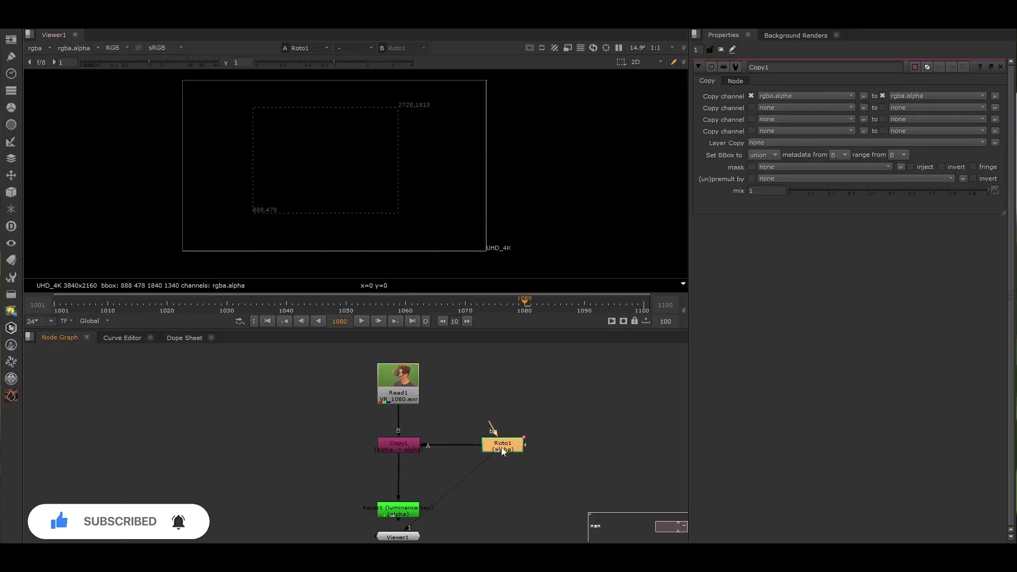
left_click(405, 443)
key("1")
key("a")
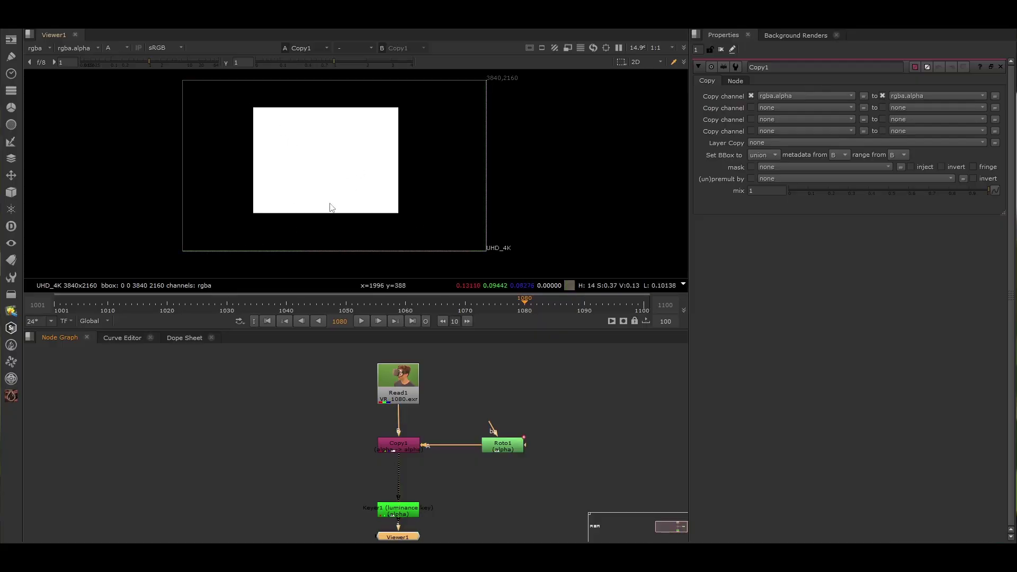
View Keyer1, set its operation to greenscreen and raise range handle A to about 0.945
middle_click_drag(431, 517, 439, 479)
left_click(422, 474)
key("1")
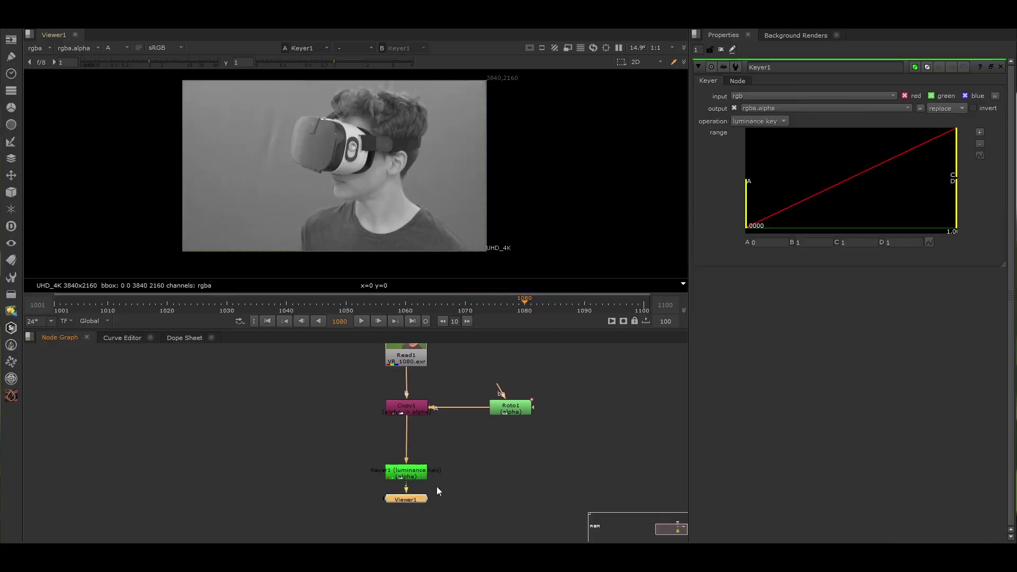
left_click(768, 121)
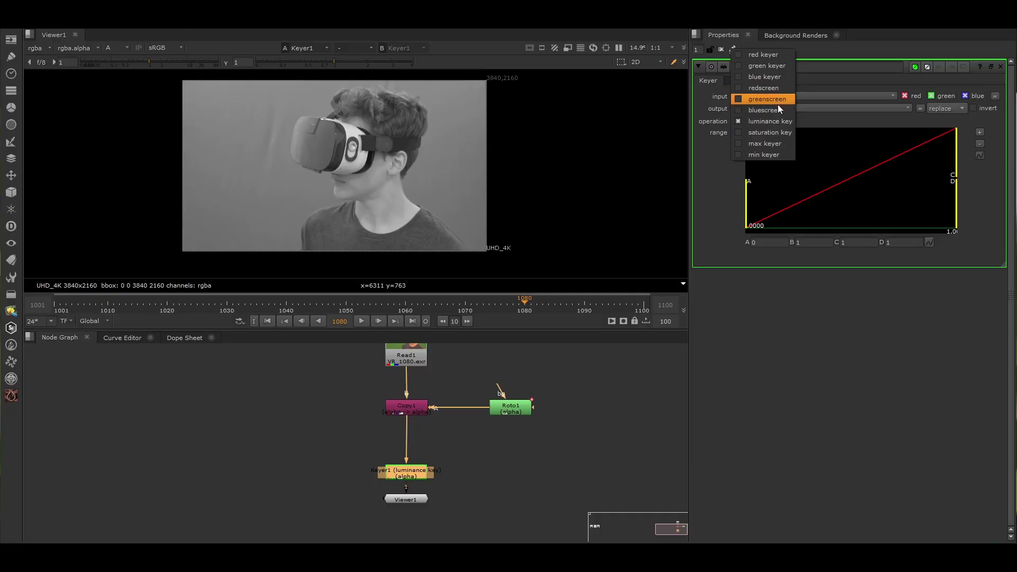
left_click(777, 100)
left_click_drag(750, 210, 955, 208)
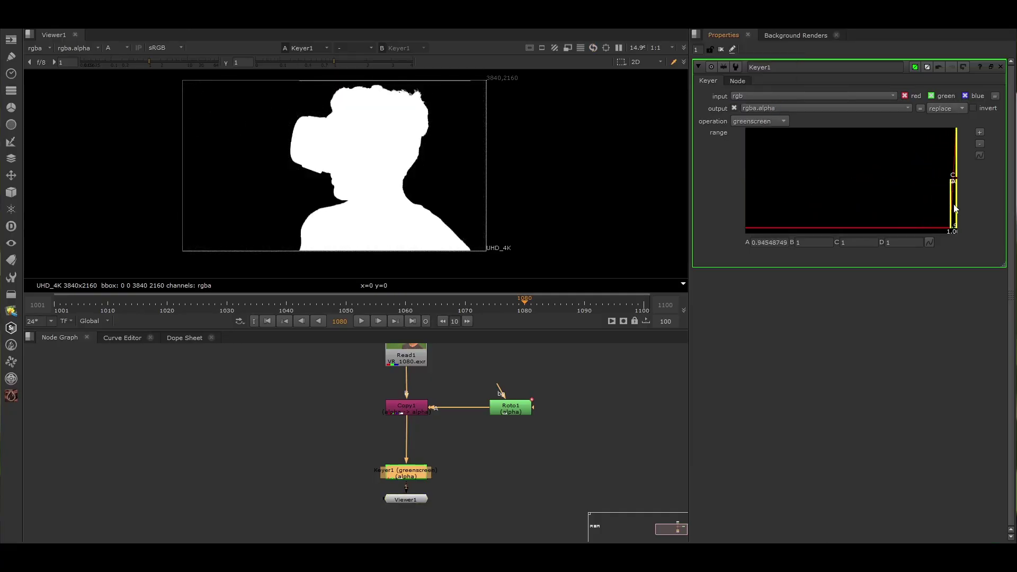
Inspect the Copy1 and Keyer1 properties and tidy the node layout, moving Viewer1 slightly further below the Keyer
left_click(423, 439)
double_click(411, 411)
left_click(417, 471)
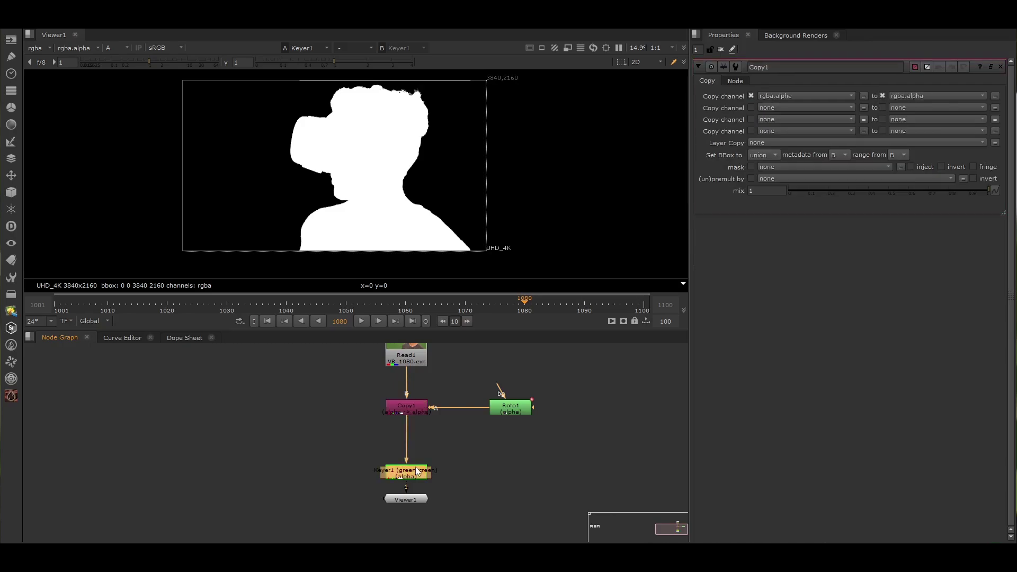
double_click(417, 470)
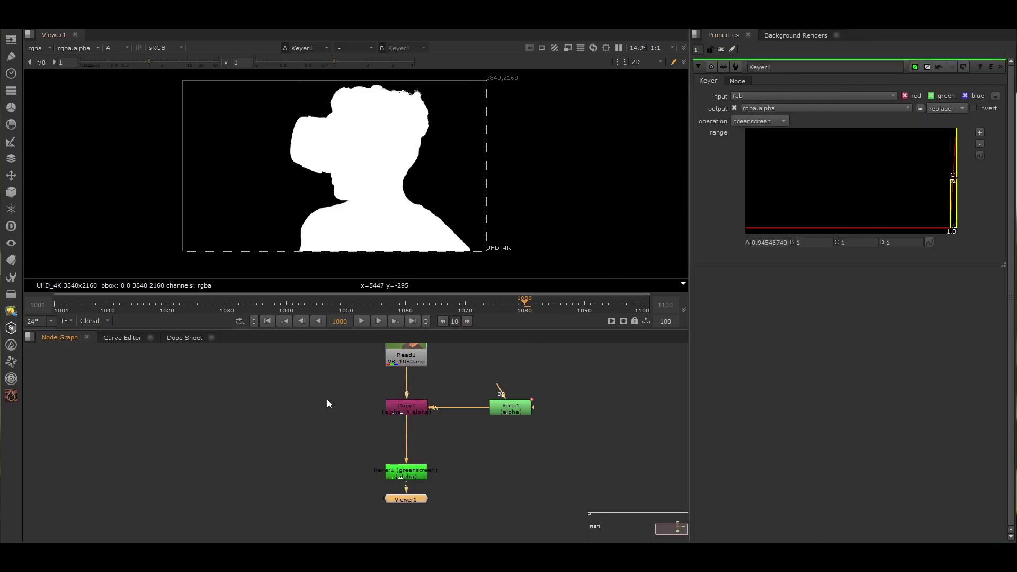
left_click_drag(327, 405, 555, 336)
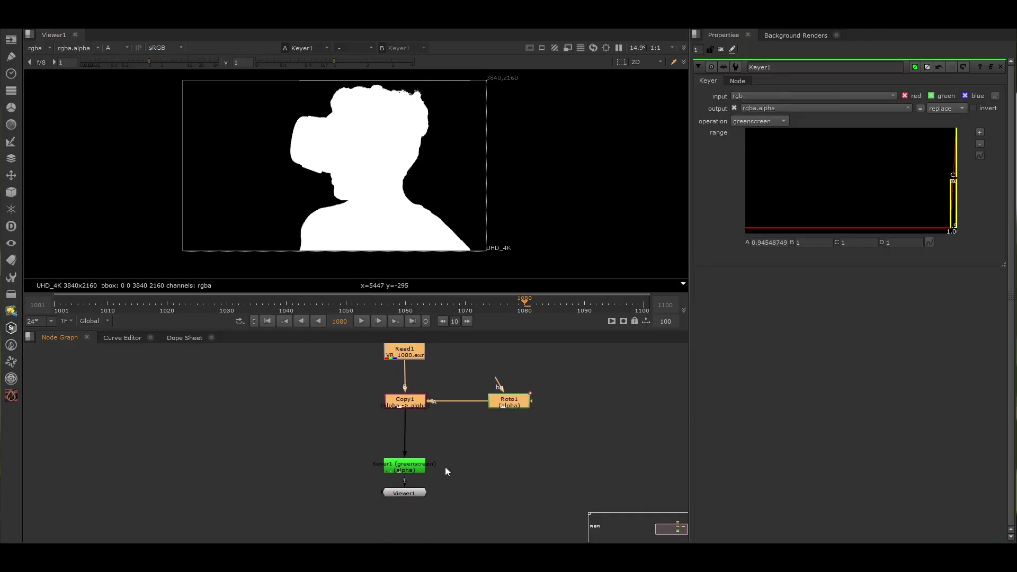
left_click(412, 468)
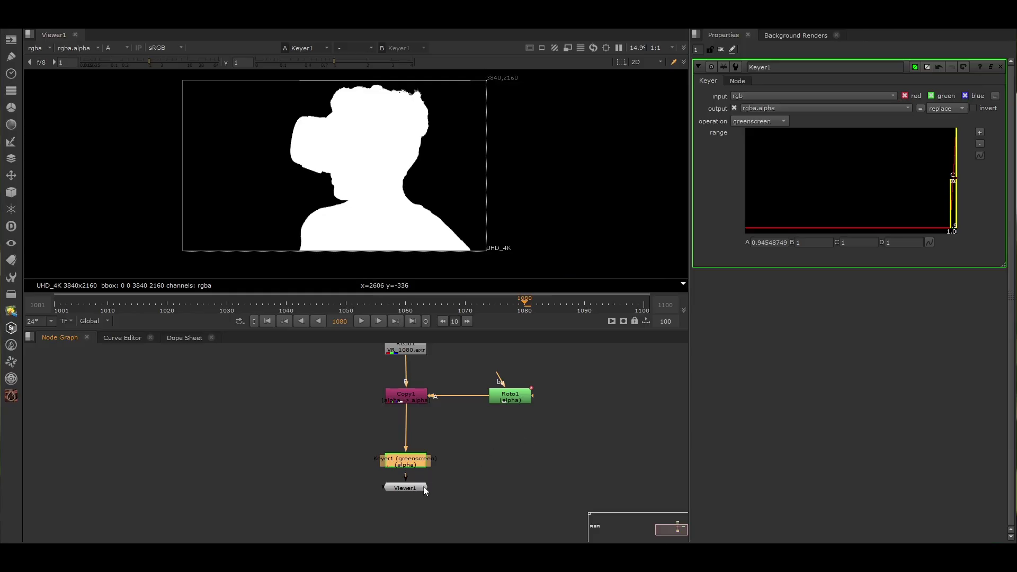
left_click_drag(423, 487, 424, 501)
left_click(417, 462)
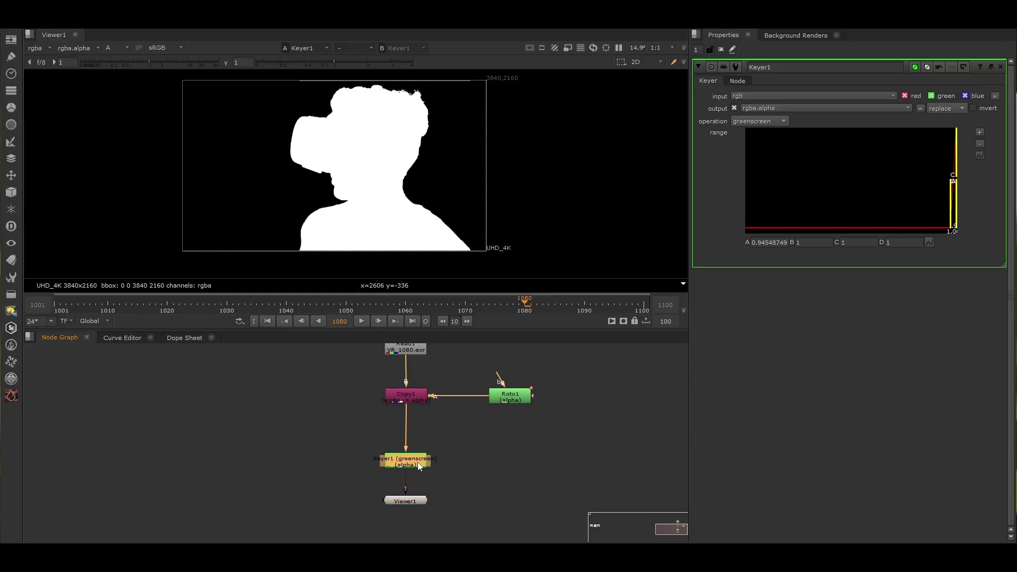
Try the intersect and union combine modes for Keyer1's matte and restore replace
left_click(956, 109)
left_click(960, 119)
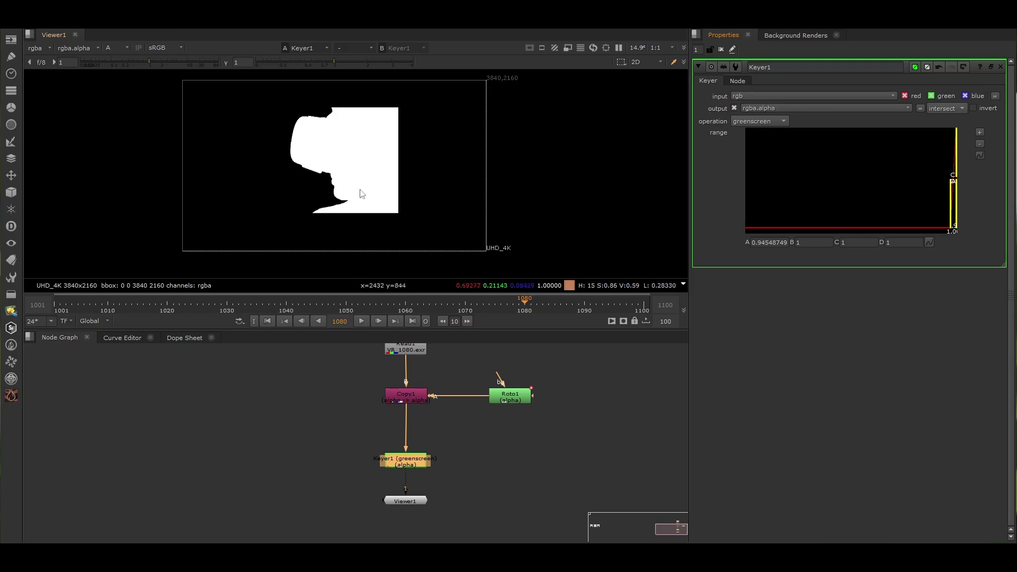
left_click(934, 108)
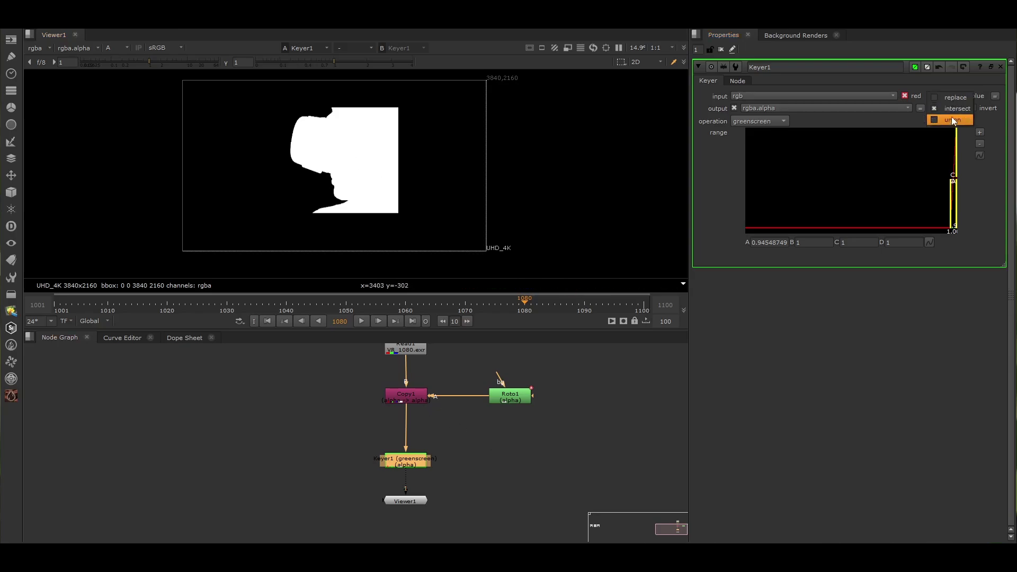
left_click(952, 119)
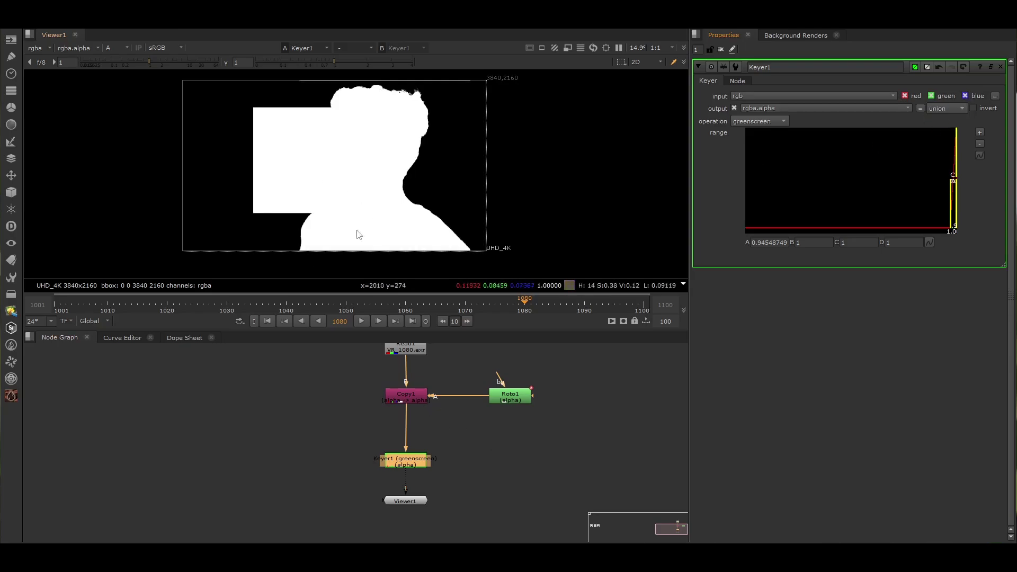
left_click(941, 111)
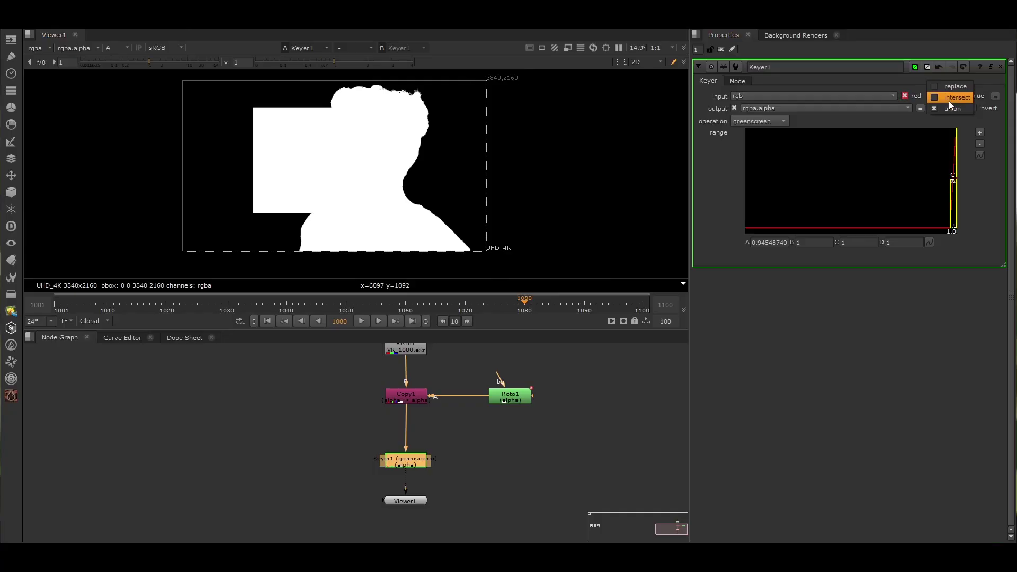
left_click(955, 87)
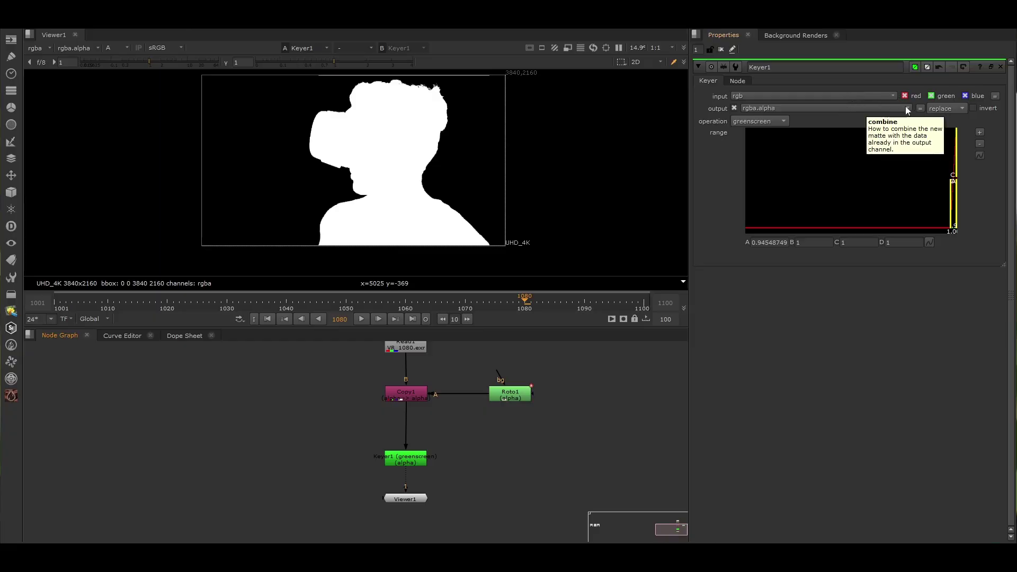
Switch Keyer1's matte inversion on and back off, and review the available key operations
left_click(974, 109)
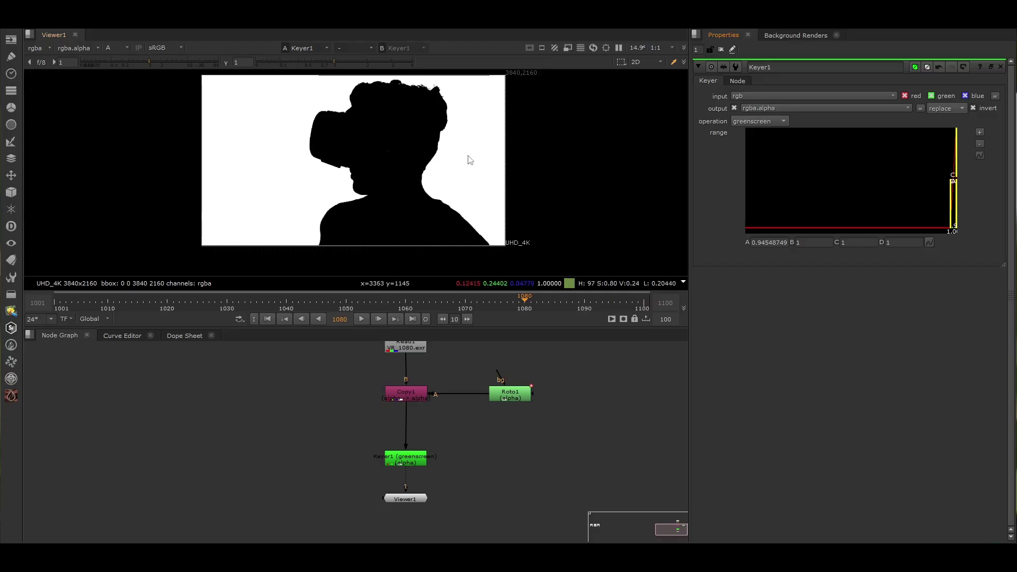
left_click(990, 109)
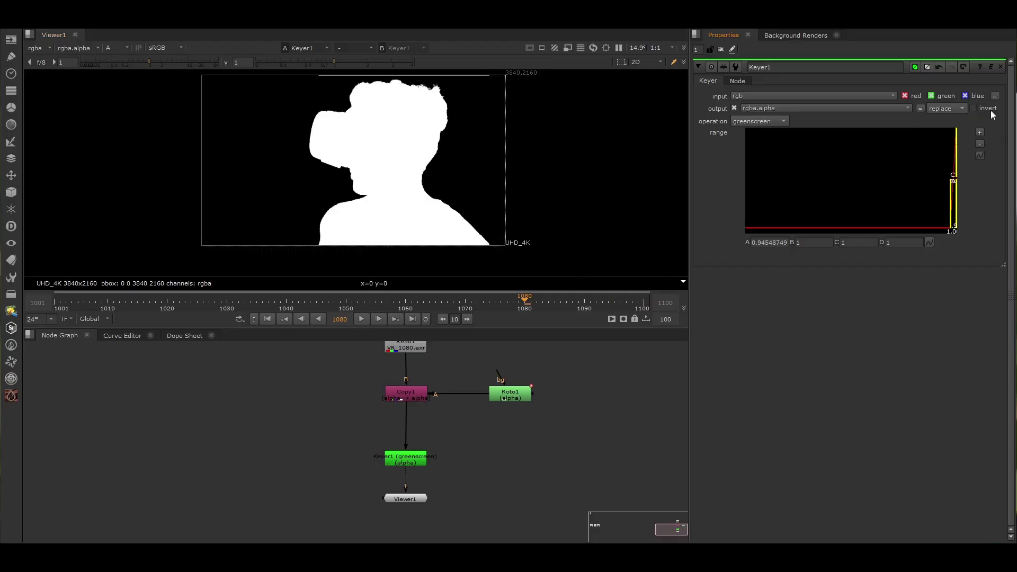
left_click(773, 123)
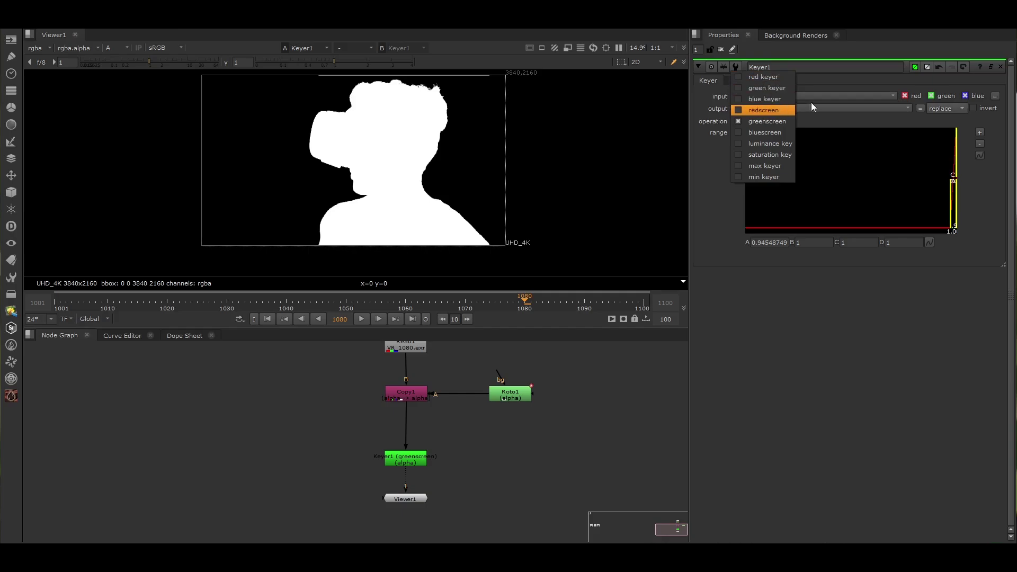
left_click(532, 467)
Add a second Keyer node in the empty space beside the Read1 branch
middle_click_drag(471, 447, 499, 493)
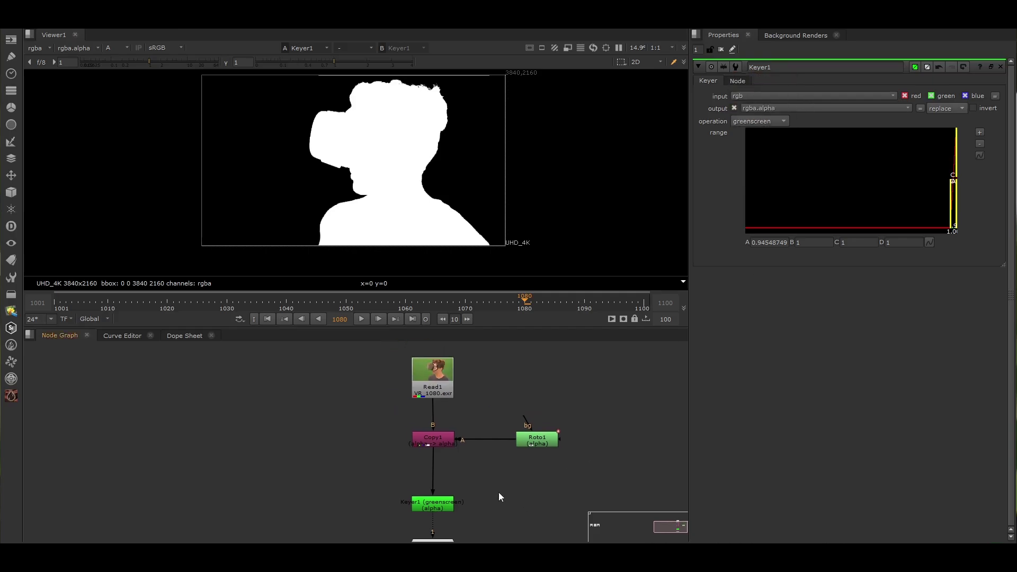
key("Tab")
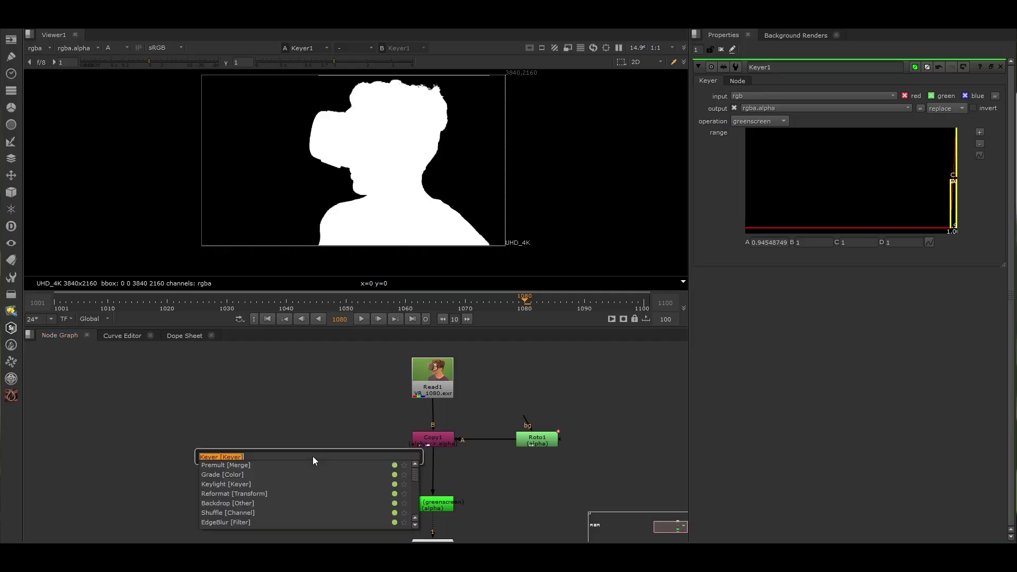
type("keyer")
key("Return")
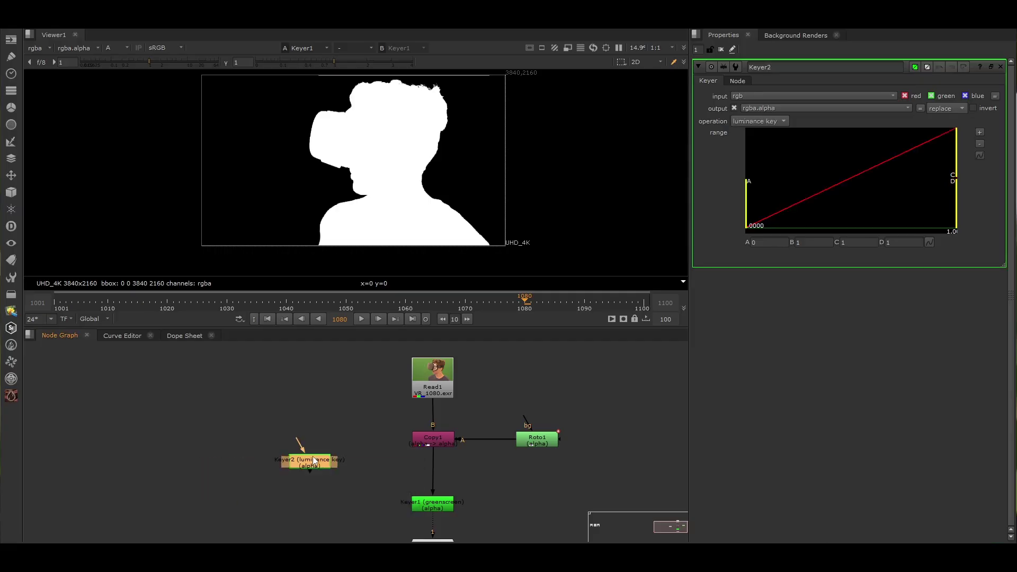
left_click(320, 393)
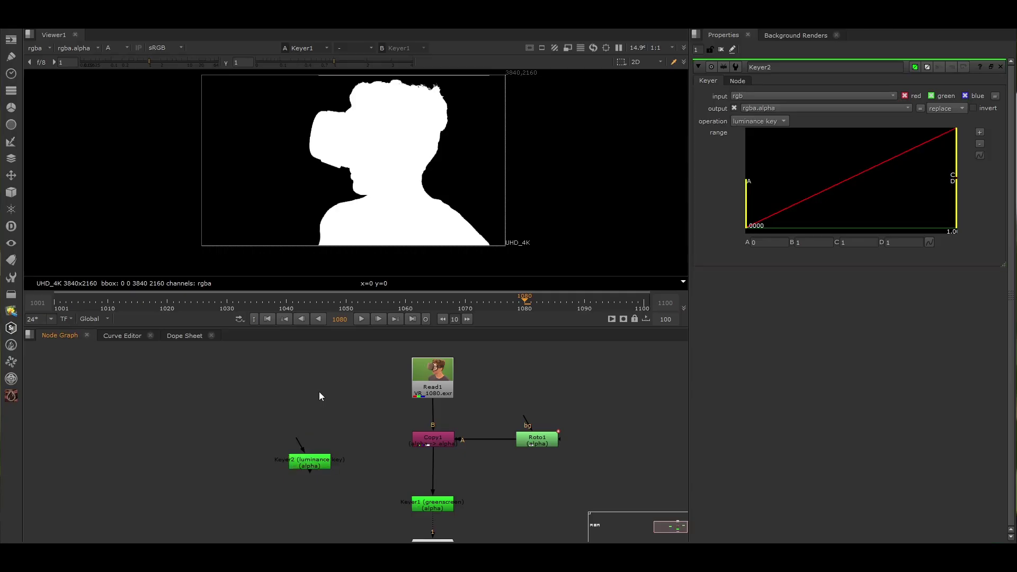
Add a ColorWheel node above the second Keyer
key("Tab")
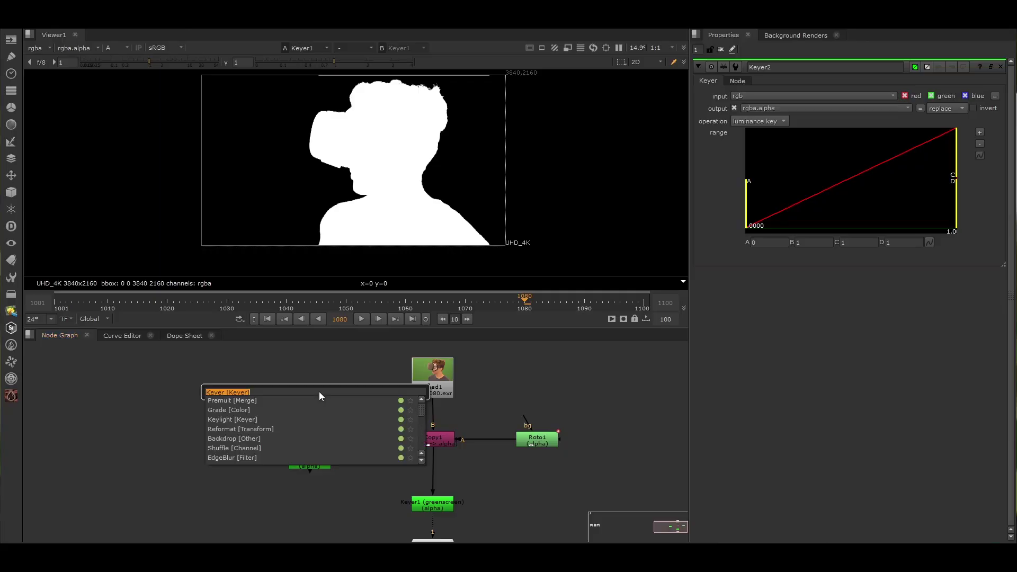
type("ct [Colo")
type("r")
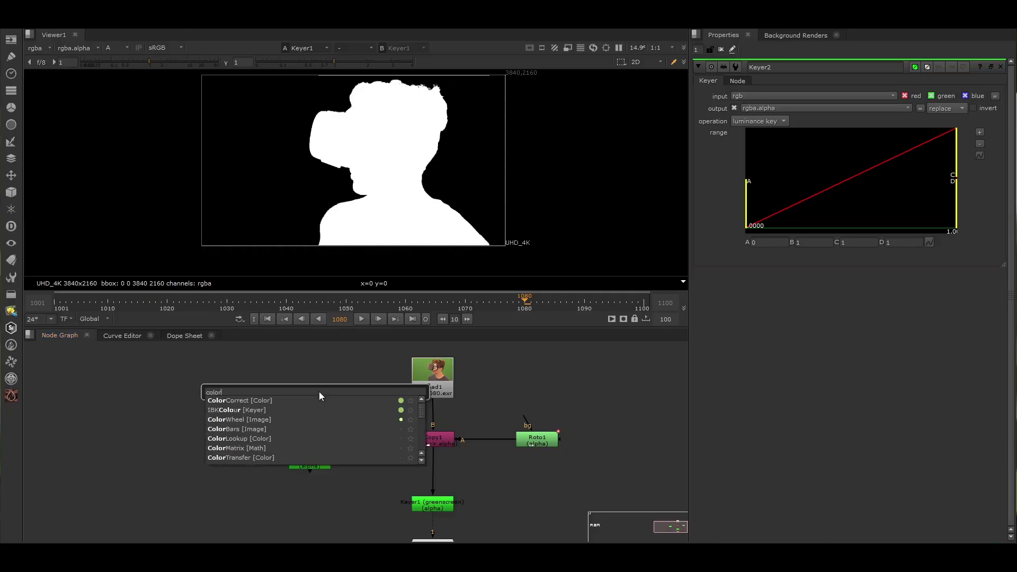
key("Down")
key("Return")
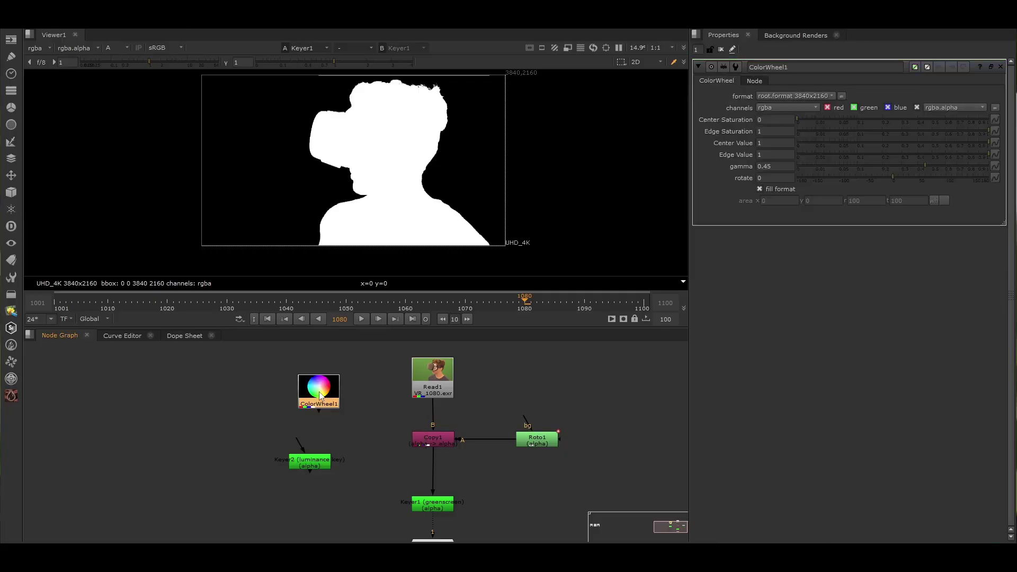
Connect Keyer2 to the ColorWheel and show its result in the viewer
key("1")
double_click(285, 456)
key("1")
Set Keyer2's operation to green keyer and display the alpha channel of the colour wheel
left_click(755, 122)
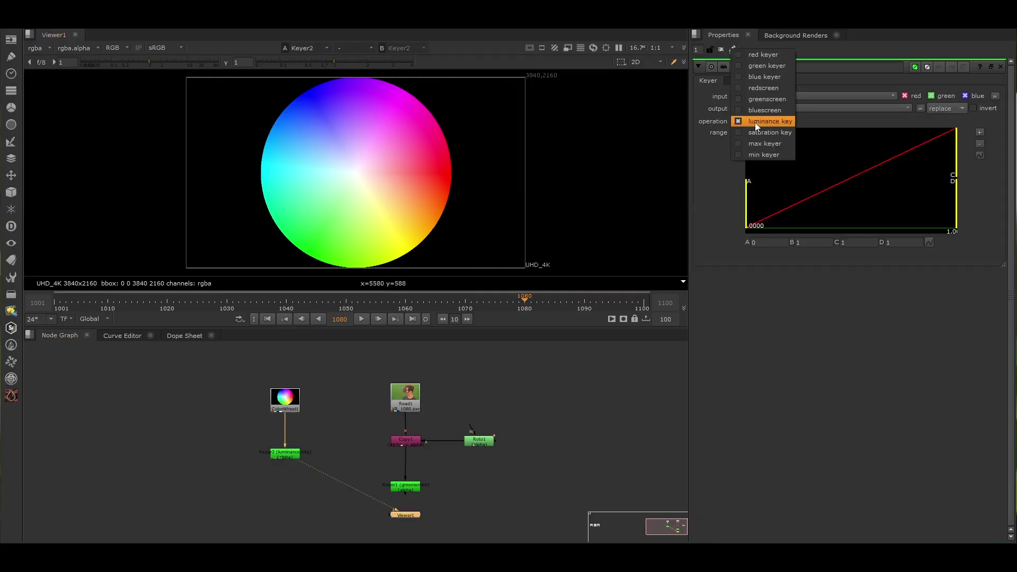
left_click(774, 68)
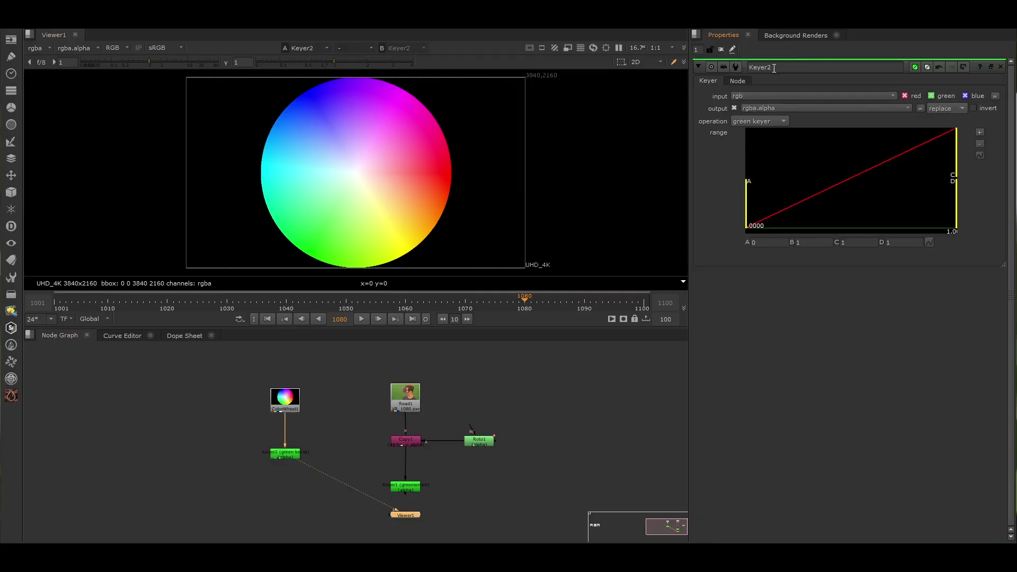
key("a")
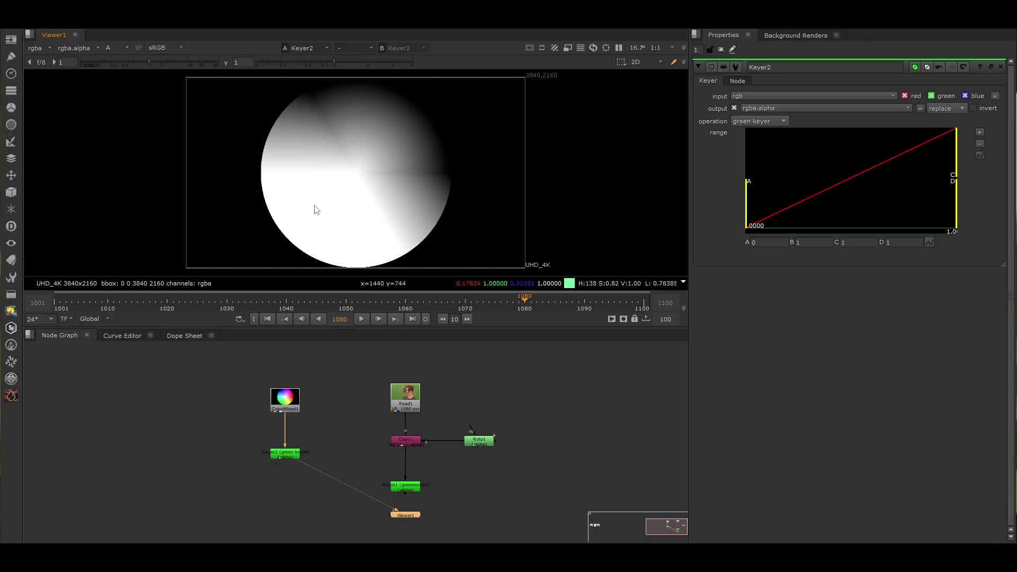
Set Keyer2's operation to blue keyer while viewing the colour wheel's alpha
left_click(778, 122)
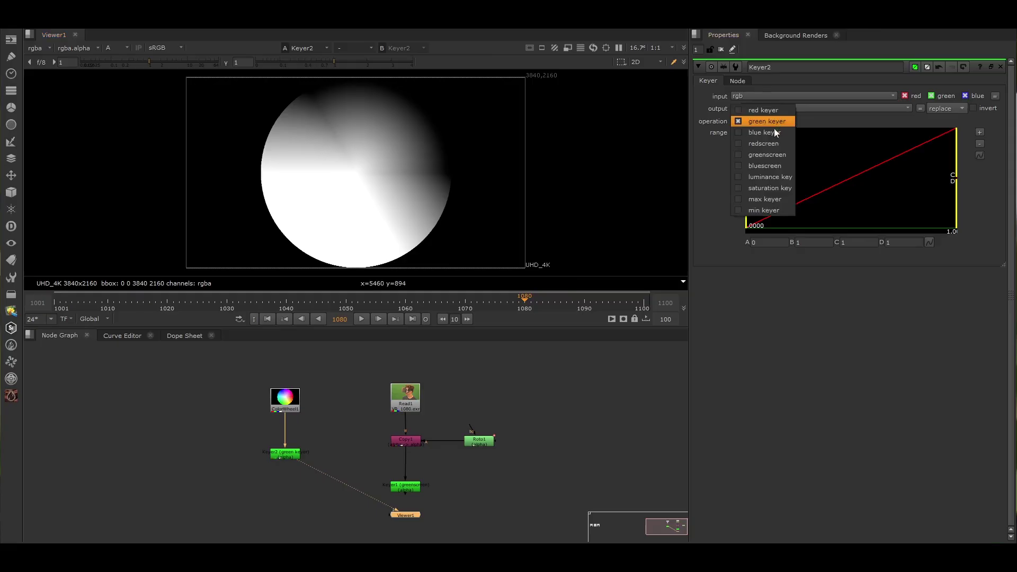
left_click(771, 132)
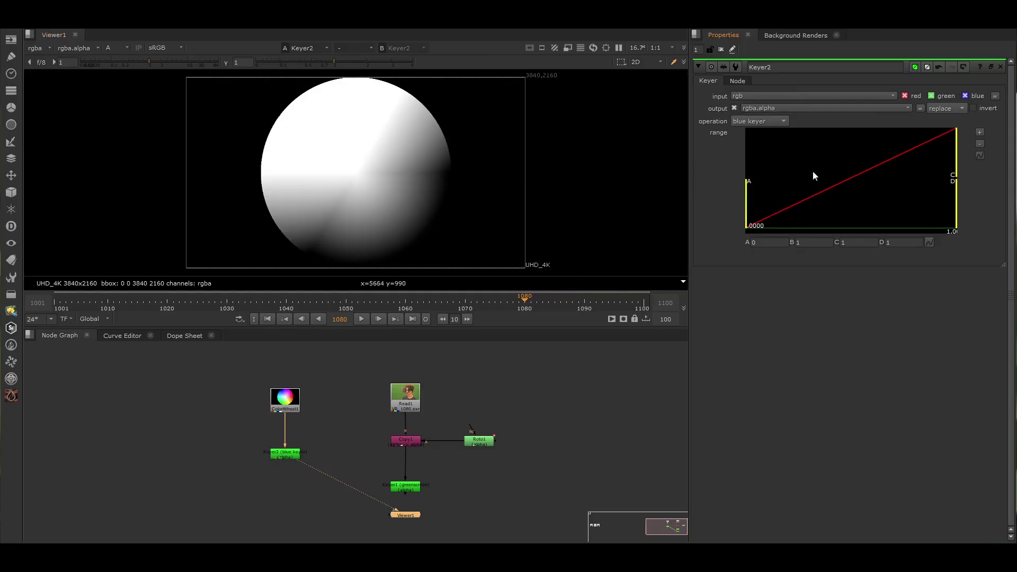
Set Keyer2's operation to greenscreen, checking the wheel's colours before displaying its alpha channel
left_click(768, 122)
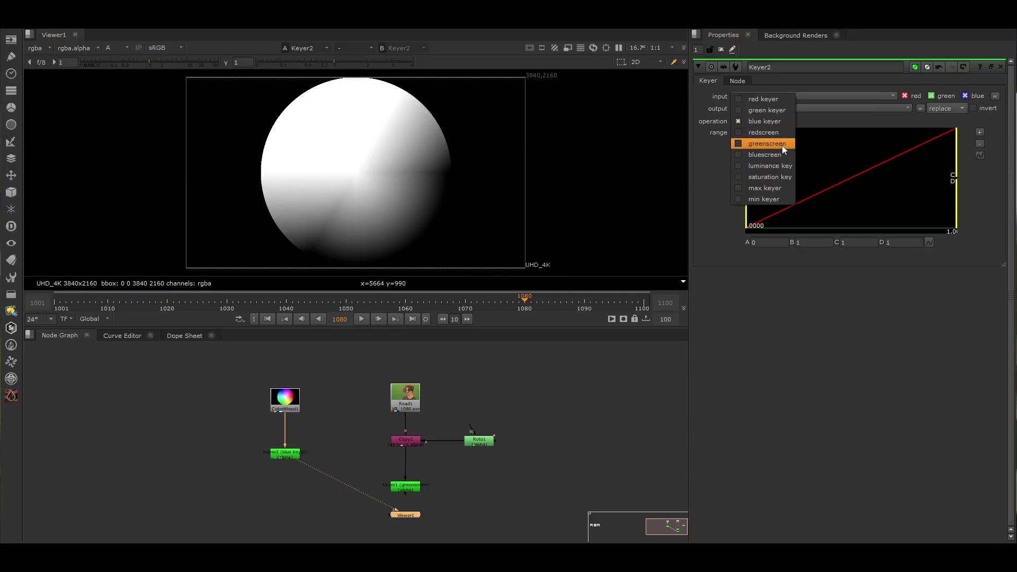
left_click(586, 309)
key("a")
left_click(766, 122)
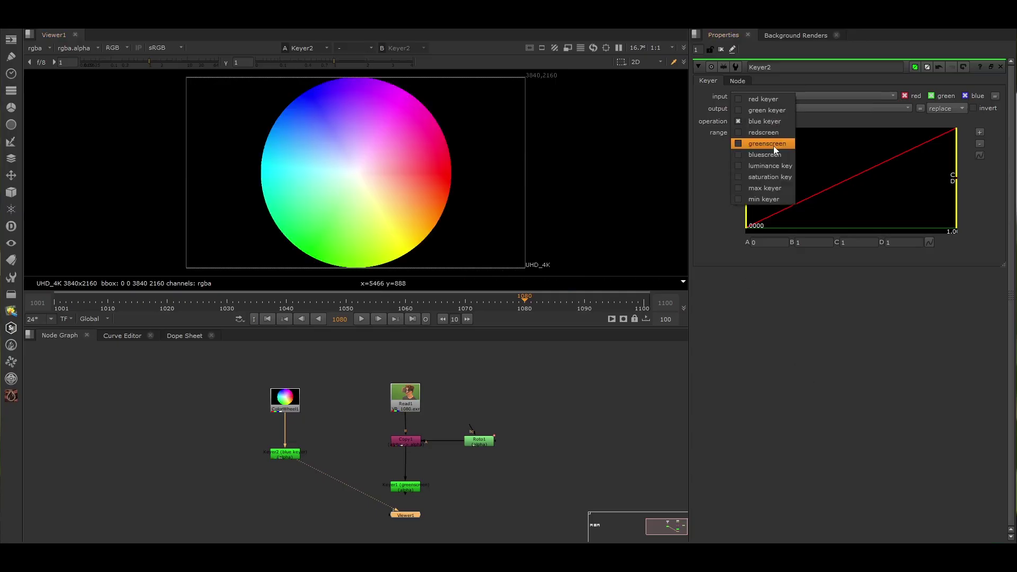
left_click(768, 144)
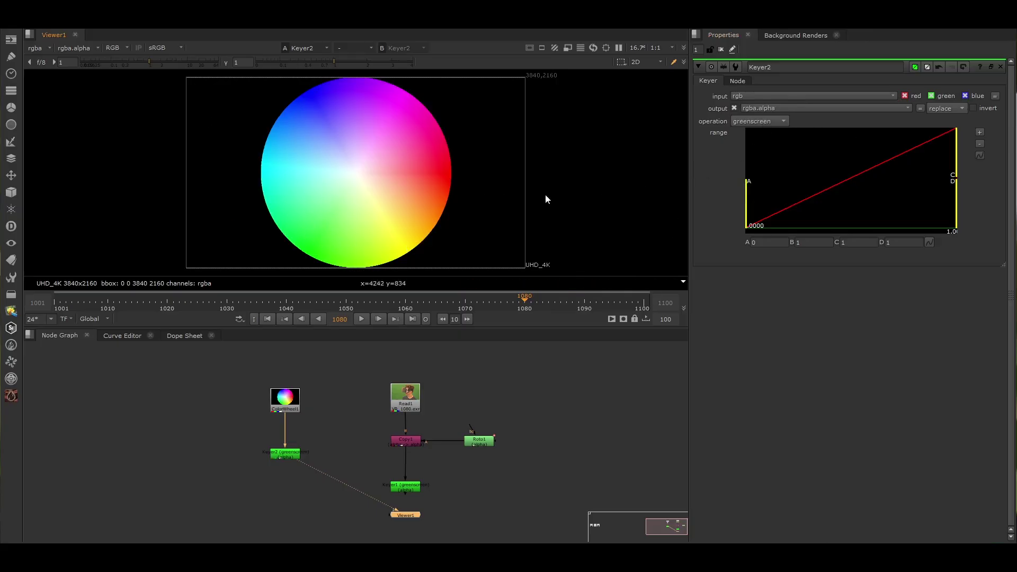
key("a")
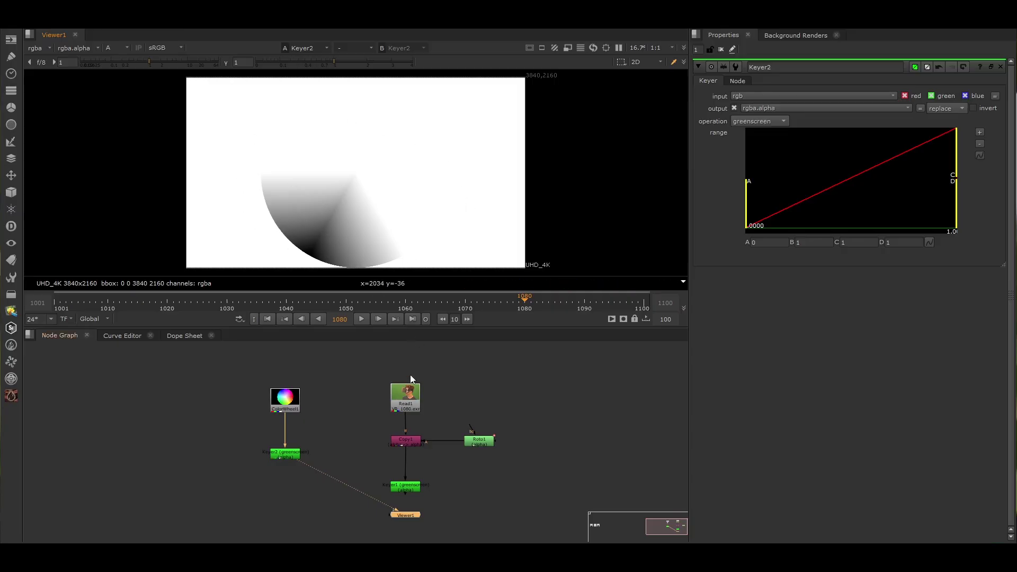
Try the luminance key operation on Keyer2, then reset the node's knobs to default
left_click(764, 122)
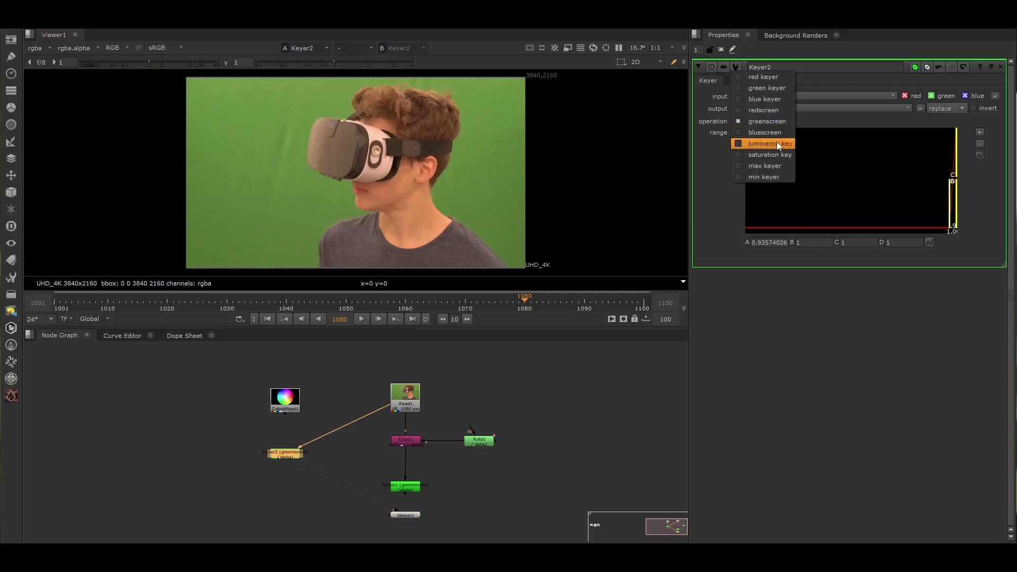
left_click(777, 142)
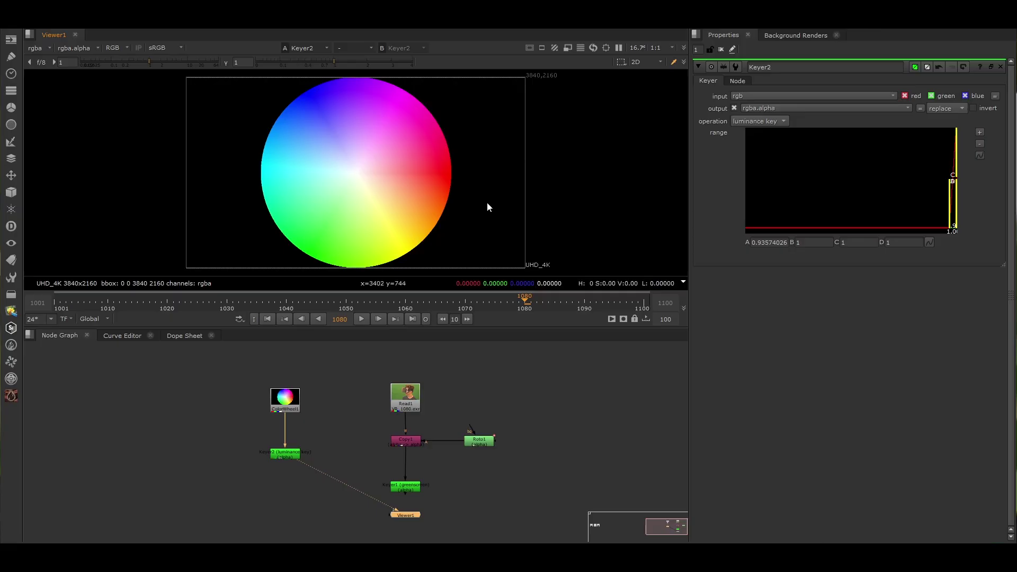
right_click(1004, 195)
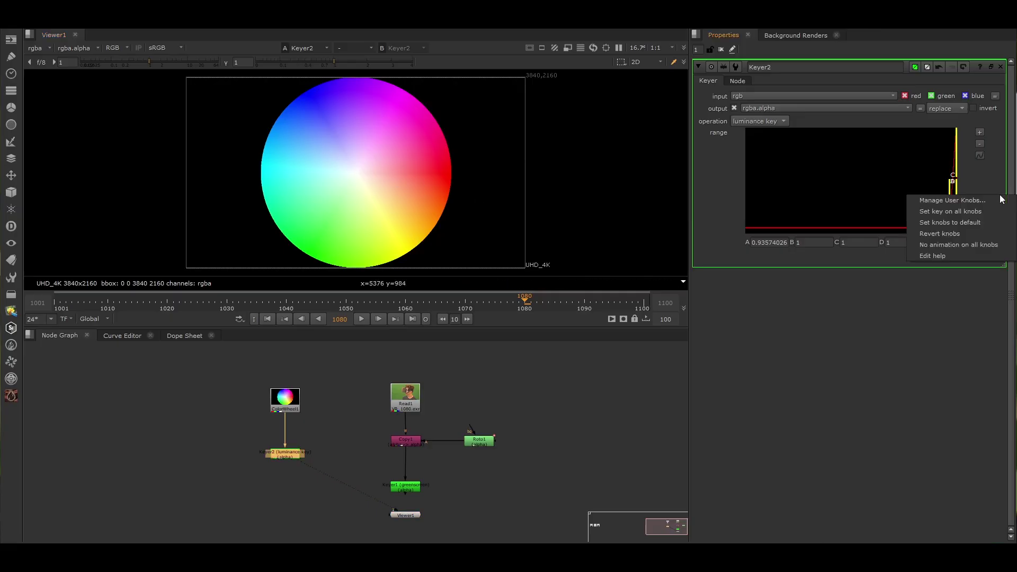
left_click(972, 222)
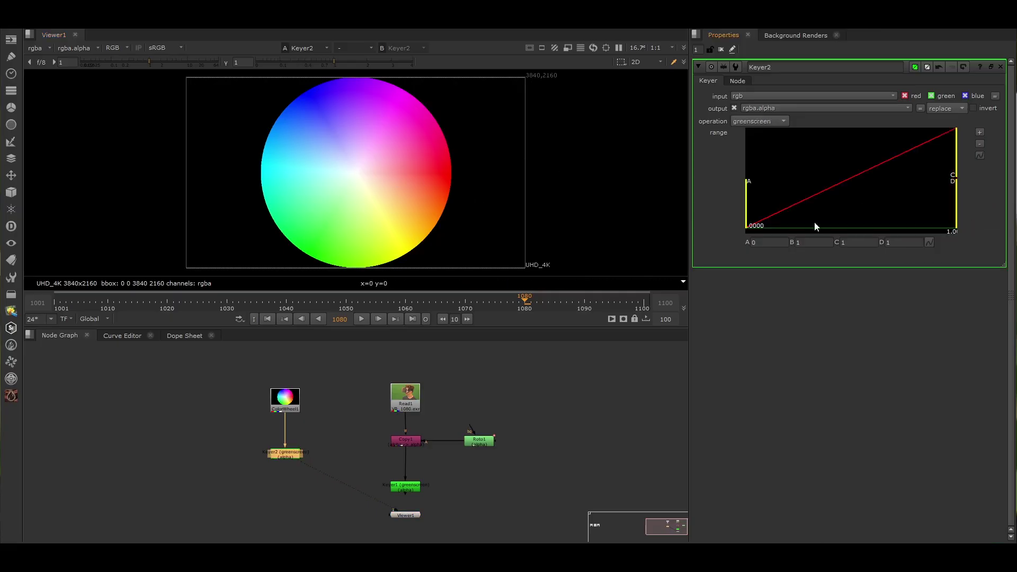
Set Keyer2 to luminance key, display the alpha and raise range handle A to about 0.46
left_click(765, 124)
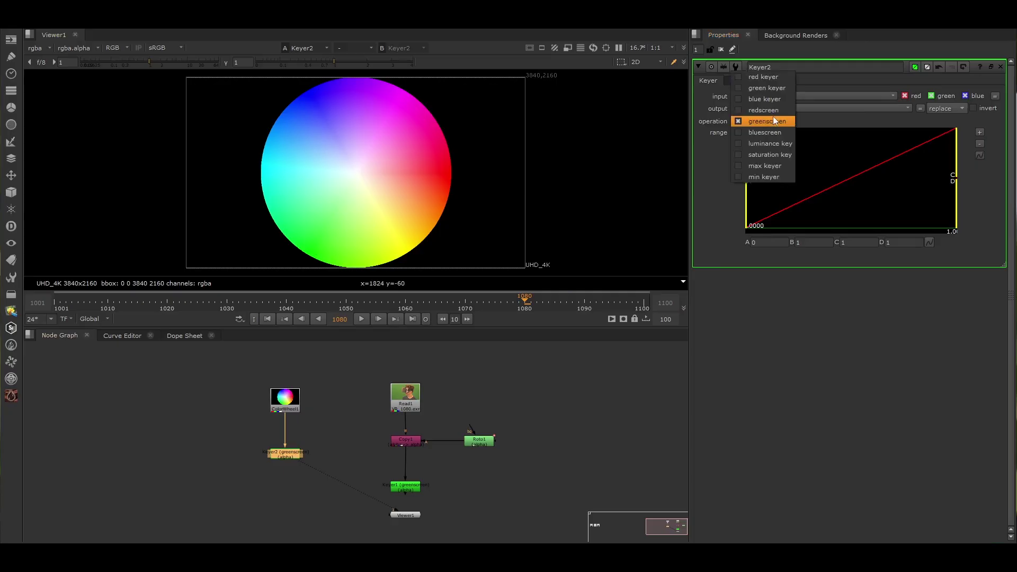
left_click(778, 144)
key("a")
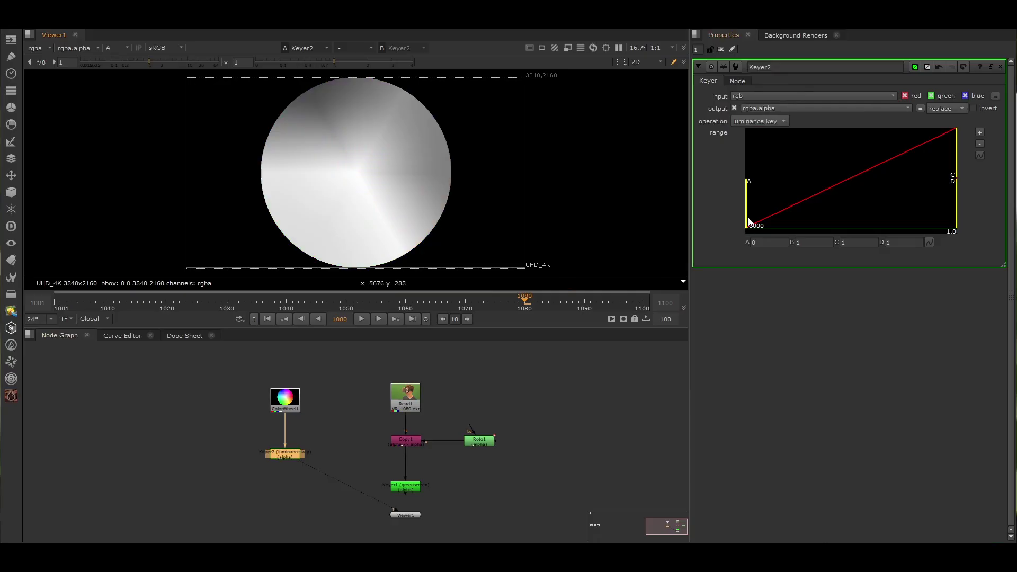
left_click_drag(749, 222, 889, 217)
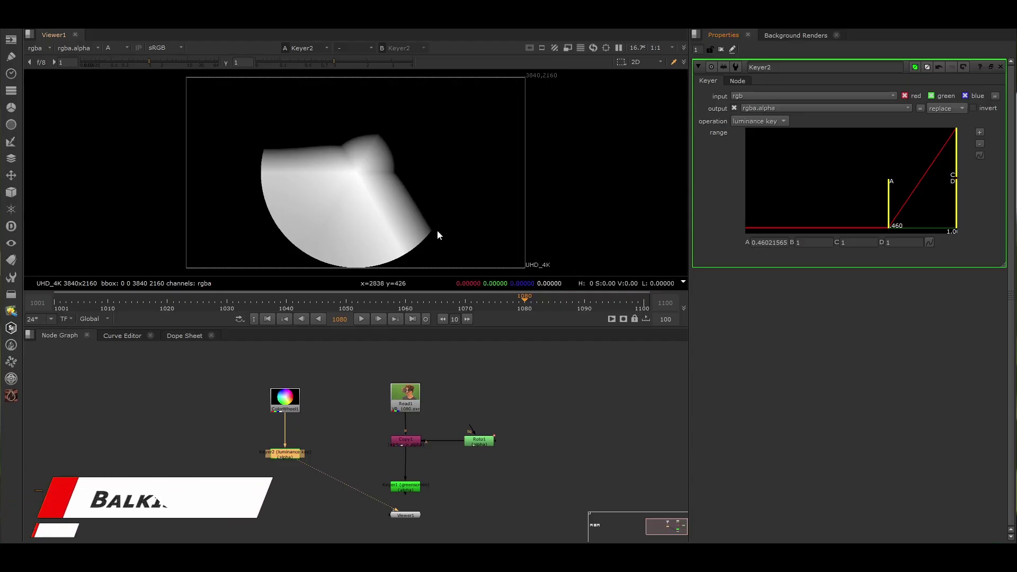
Compare the luminance alpha with the wheel's colours and examine the pixel values in the green area up close
key("a")
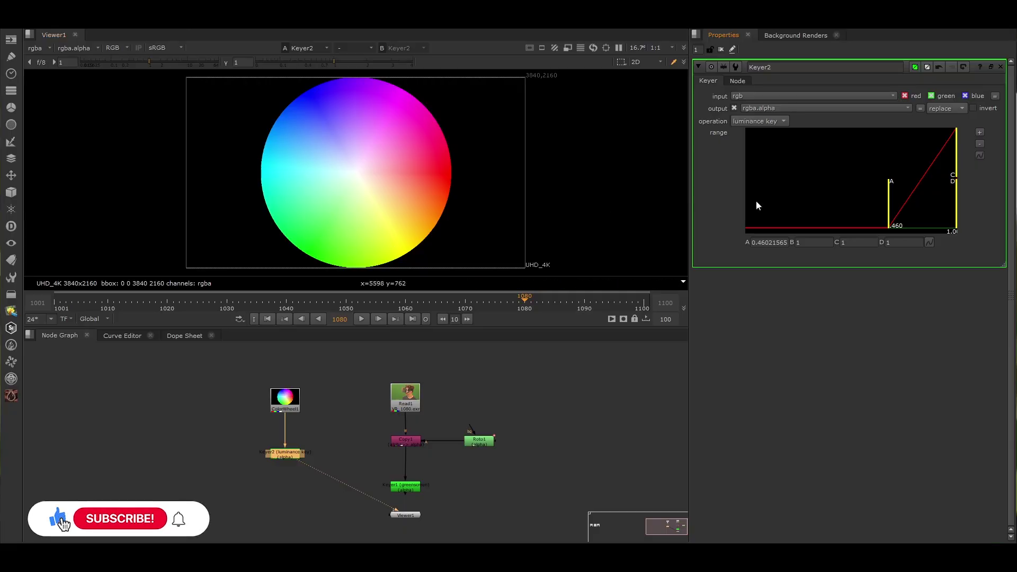
key("a")
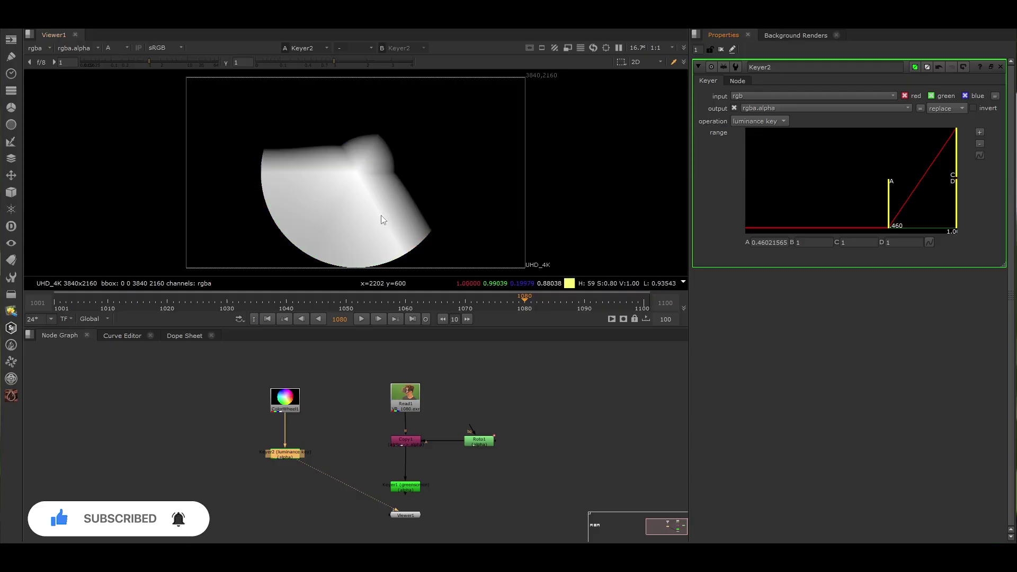
key("a")
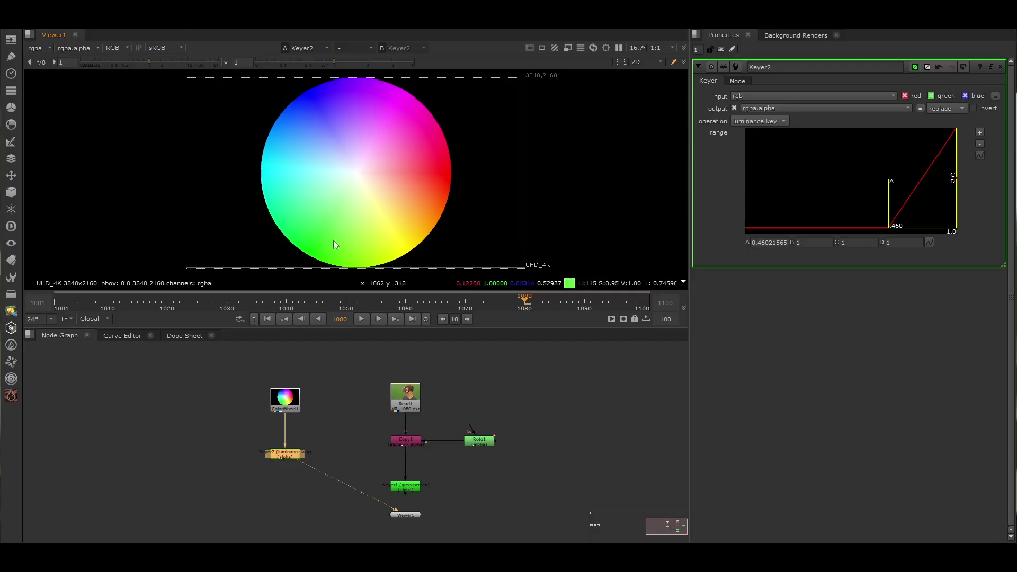
scroll(335, 246, "up", 15)
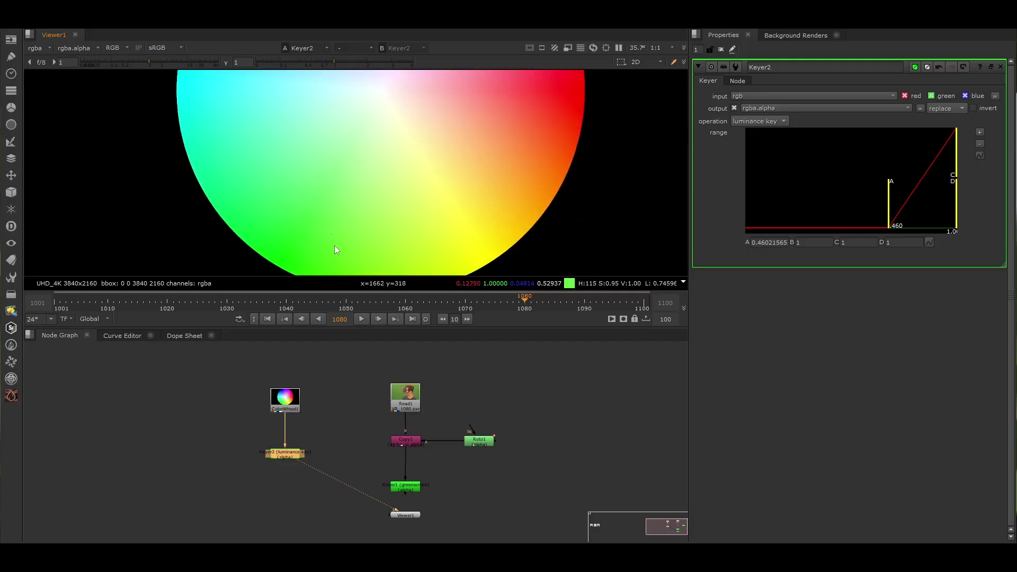
scroll(317, 195, "down", 5)
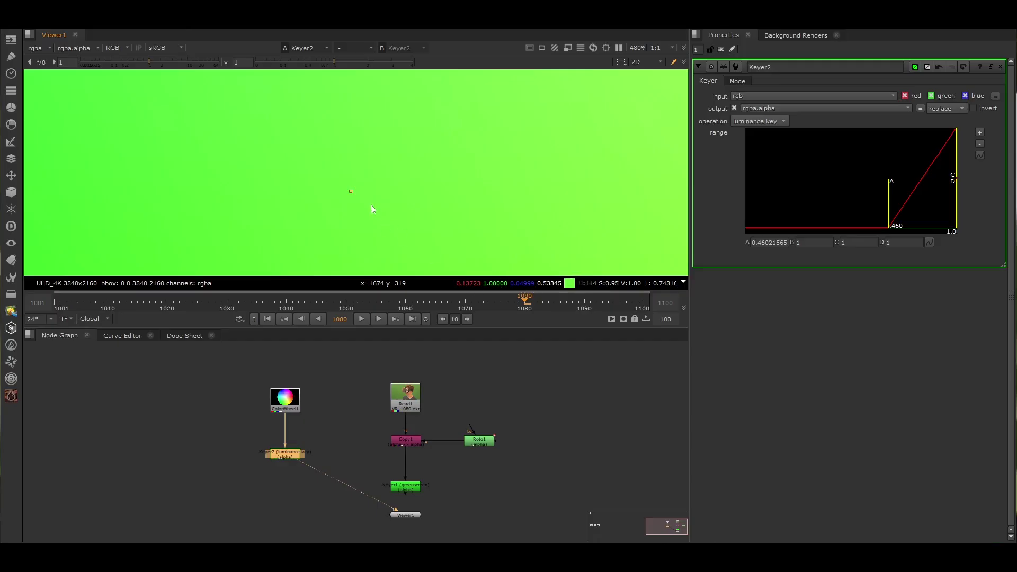
scroll(353, 192, "up", 3)
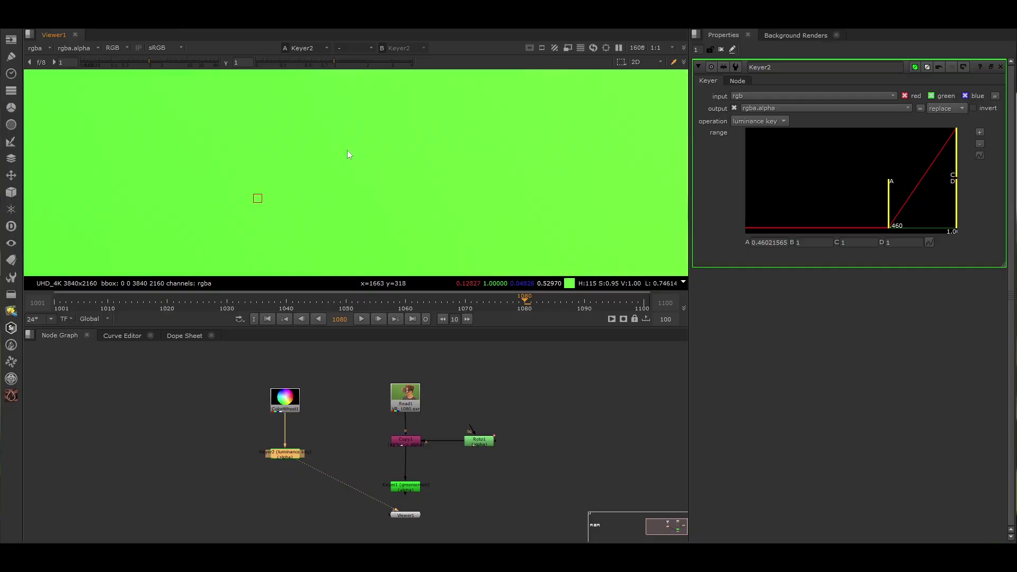
scroll(348, 151, "down", 15)
middle_click_drag(348, 150, 363, 231)
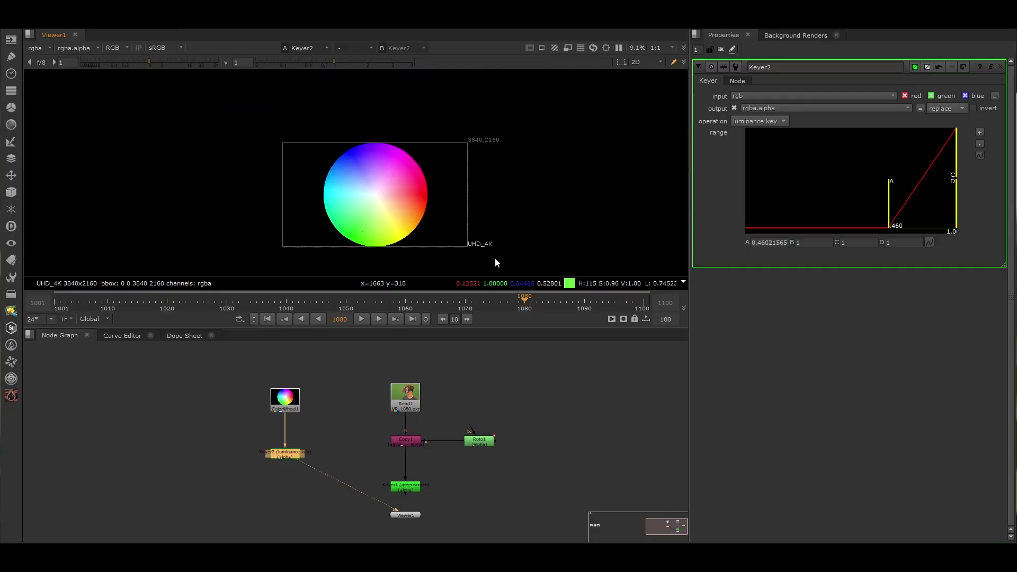
Set Keyer2's operation to saturation key with its range restored to the default values
left_click(777, 123)
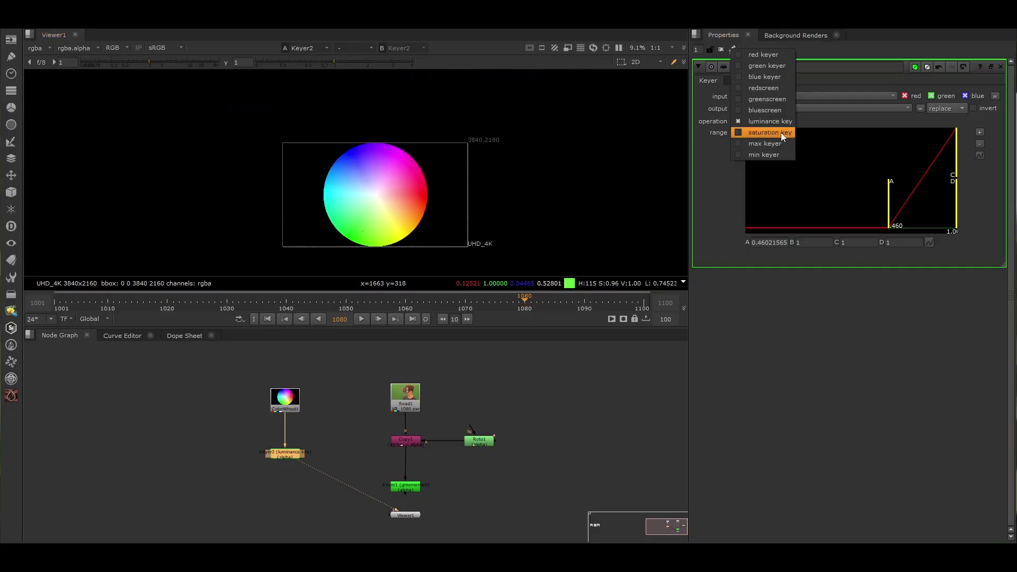
left_click(781, 133)
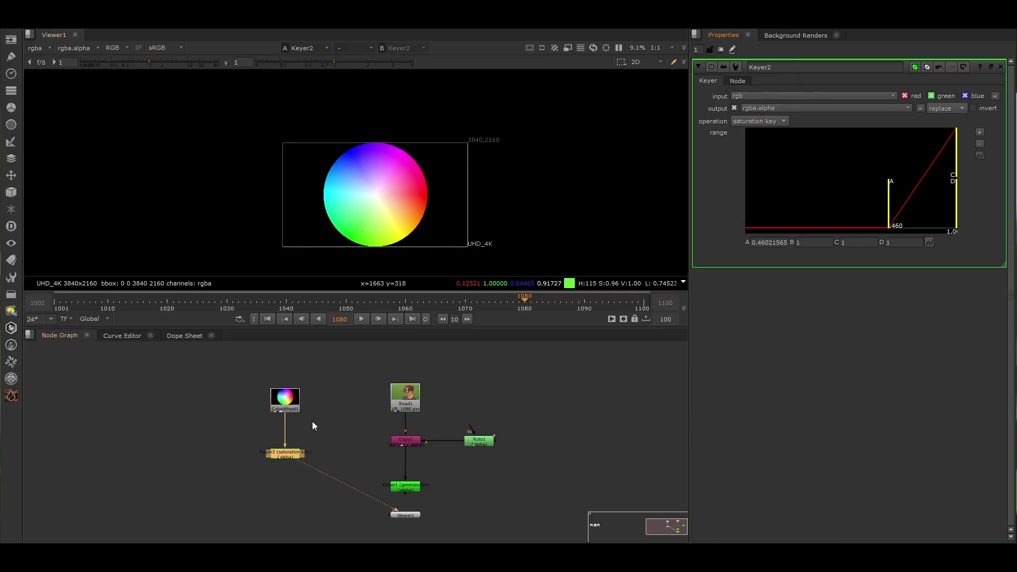
left_click(281, 455)
right_click(975, 183)
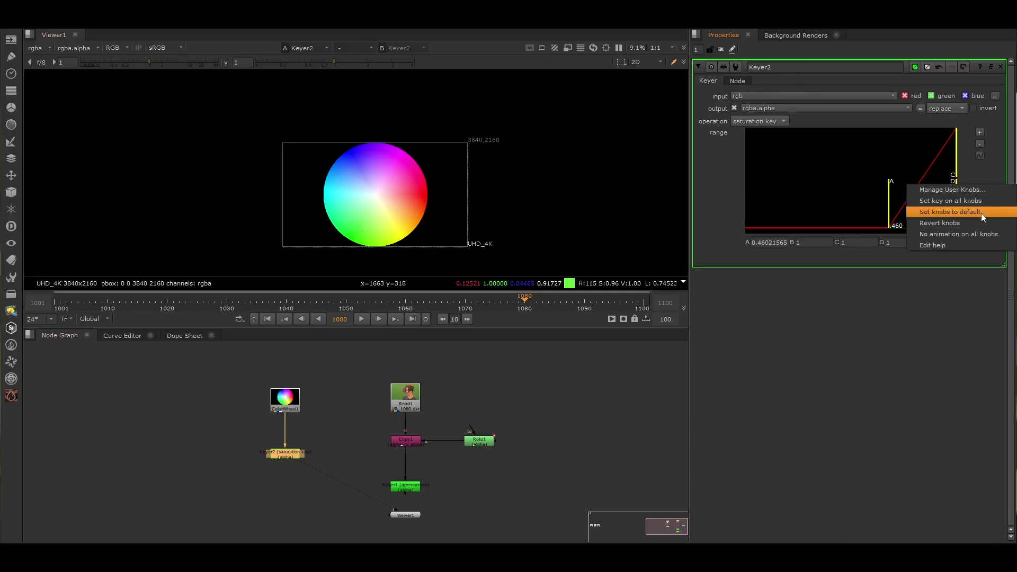
left_click(981, 213)
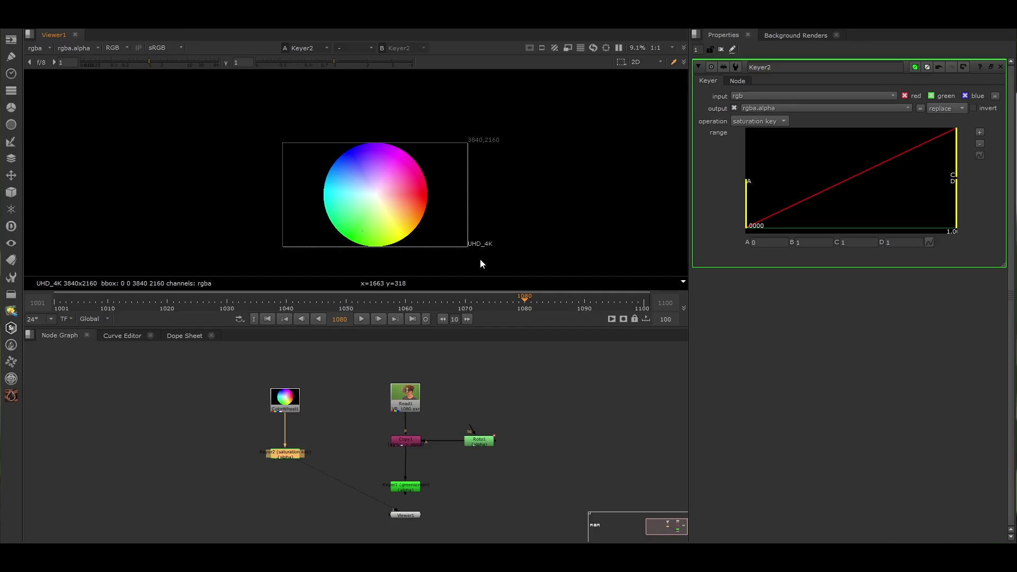
Examine pixel saturation at the wheel's white centre and green area, and view the saturation key's alpha
scroll(379, 214, "up", 5)
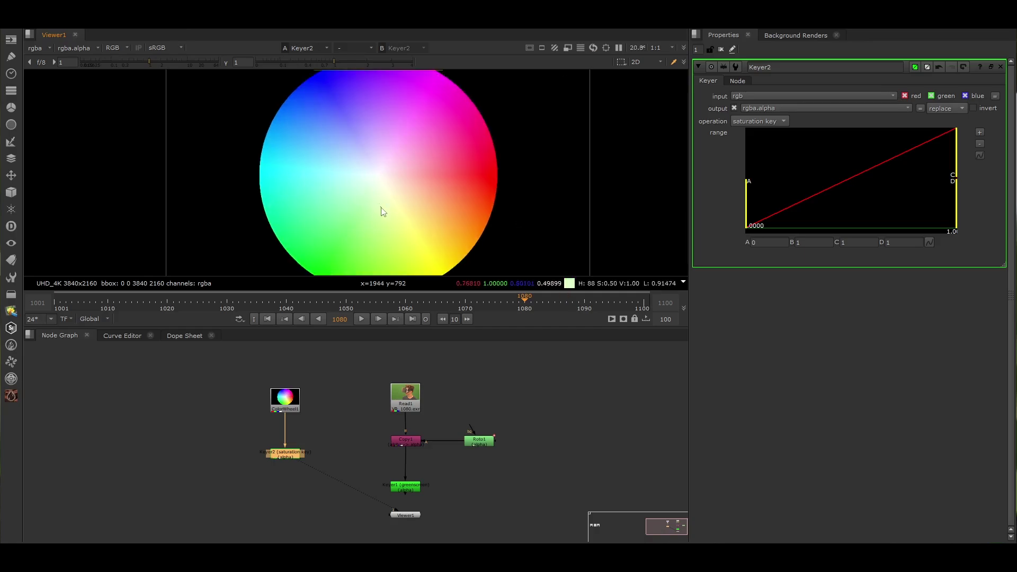
scroll(383, 214, "up", 3)
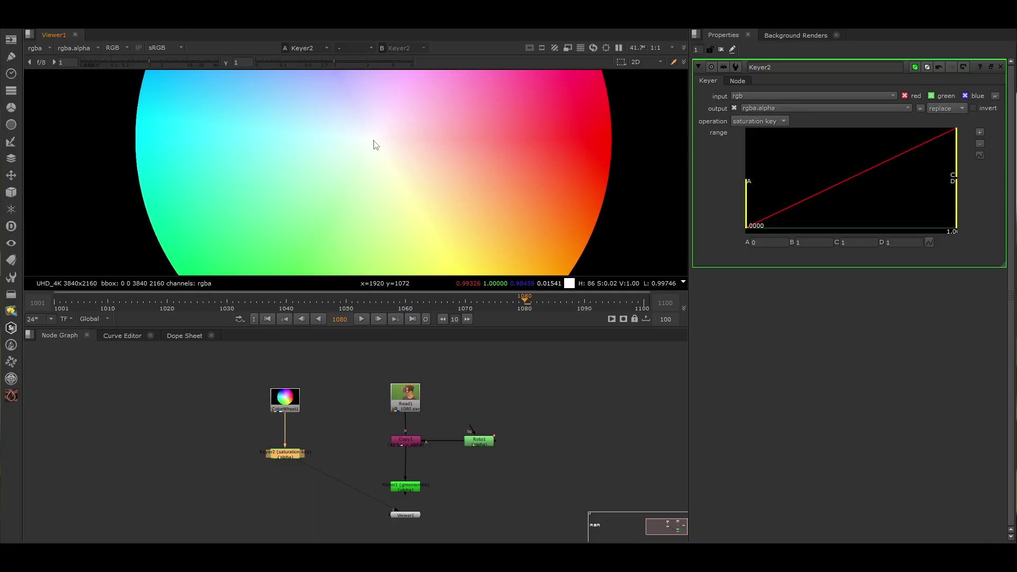
scroll(374, 144, "down", 2)
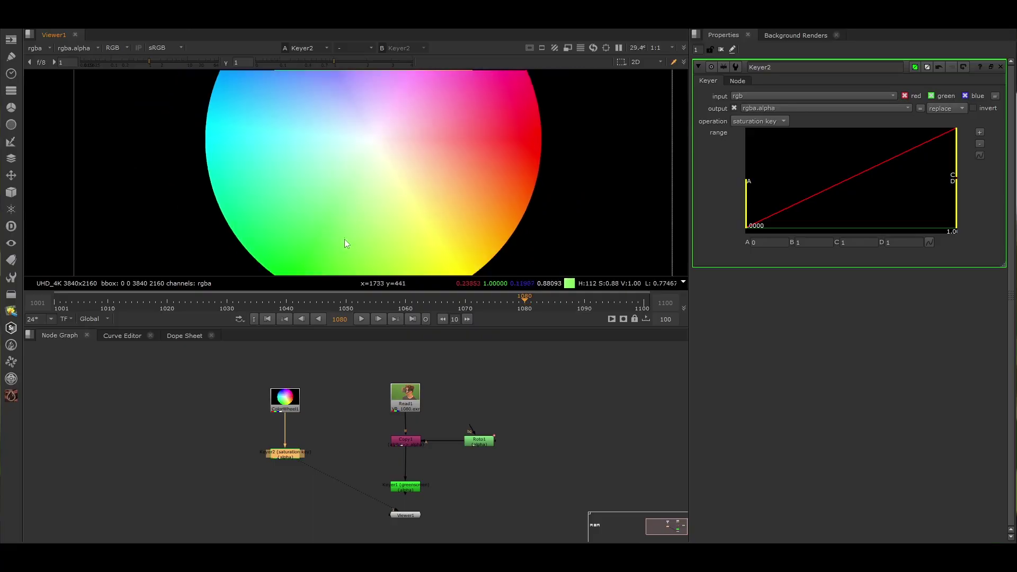
left_click(329, 255, "ctrl")
left_click_drag(347, 245, 370, 154, "ctrl")
key("f")
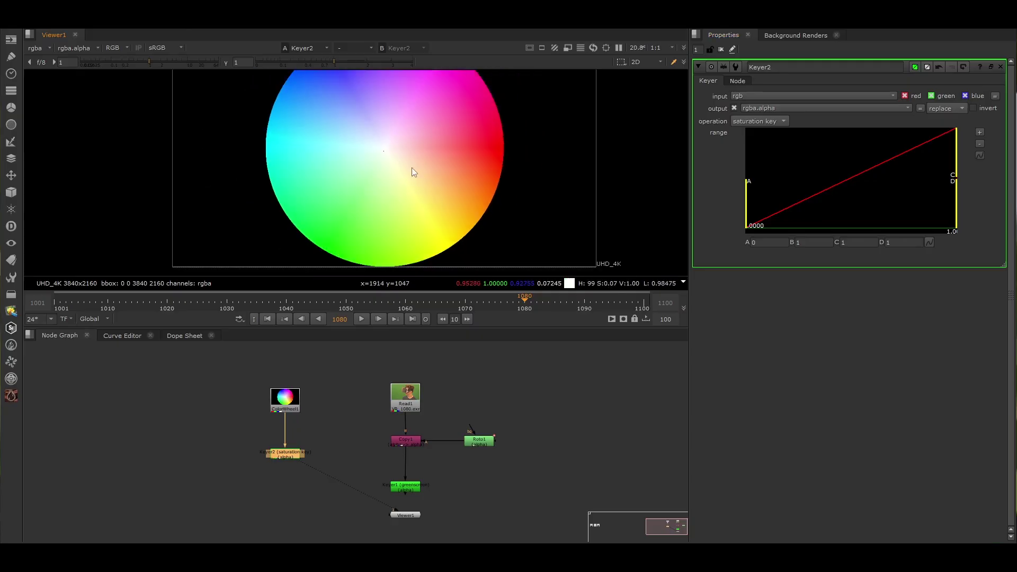
key("a")
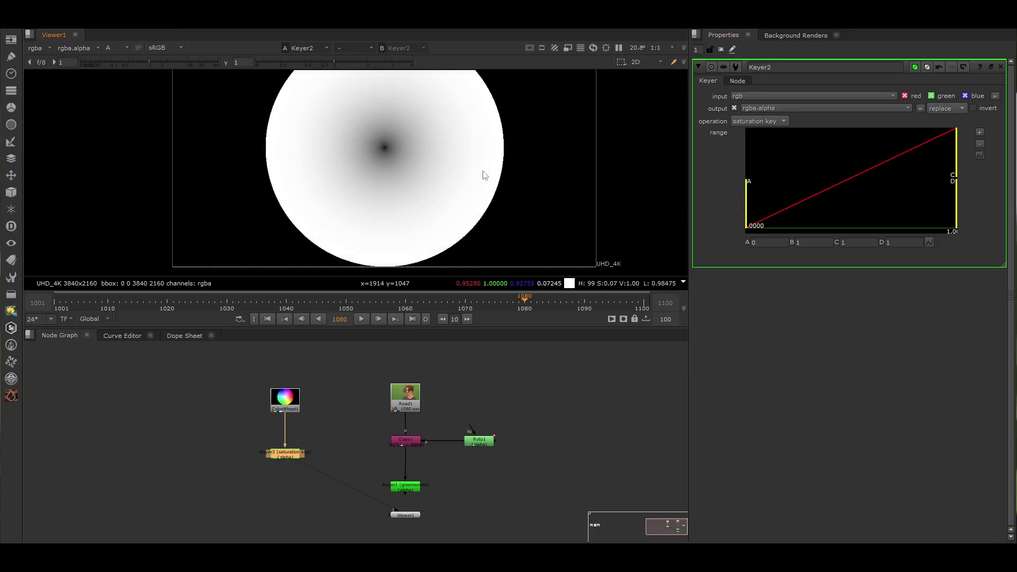
left_click_drag(747, 208, 726, 191)
Restore Keyer2's default settings, set its operation to max keyer and display the alpha channel
left_click(774, 121)
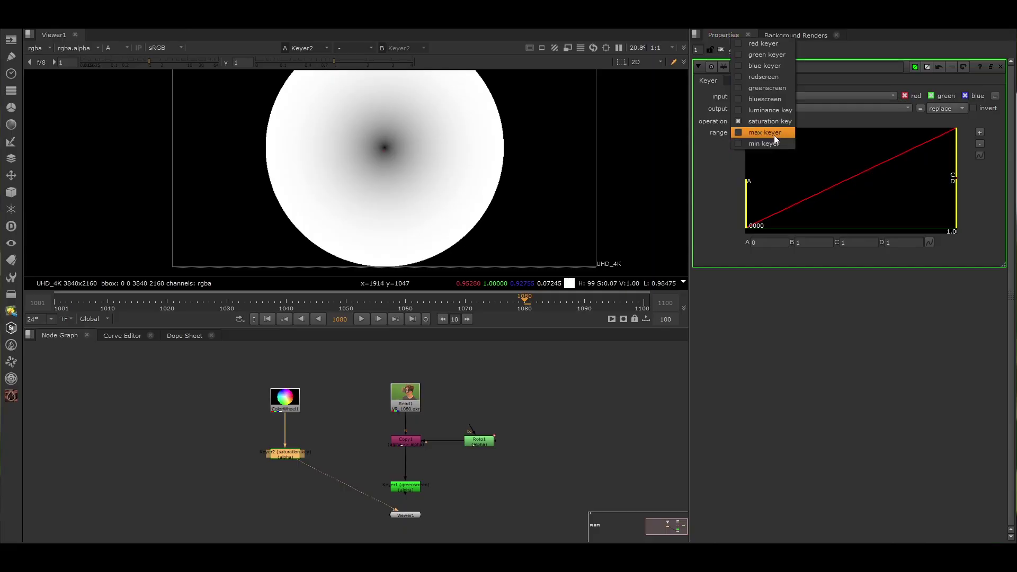
left_click(774, 274)
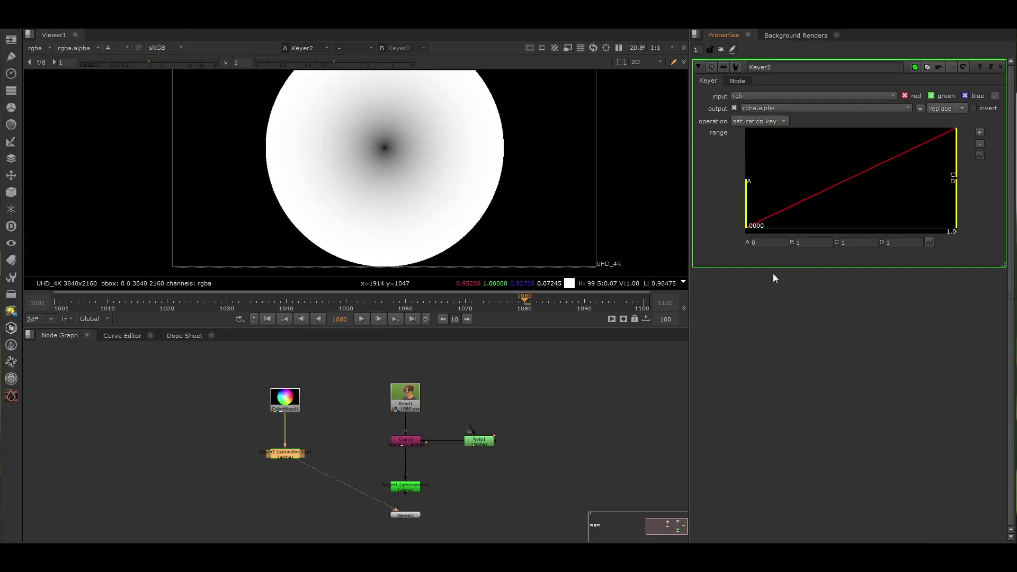
key("Down")
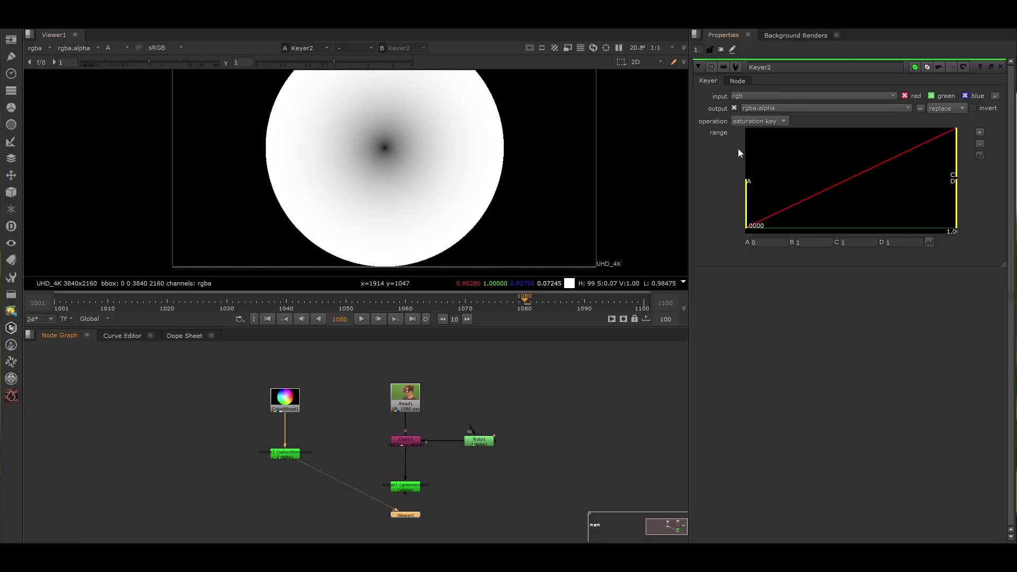
right_click(941, 199)
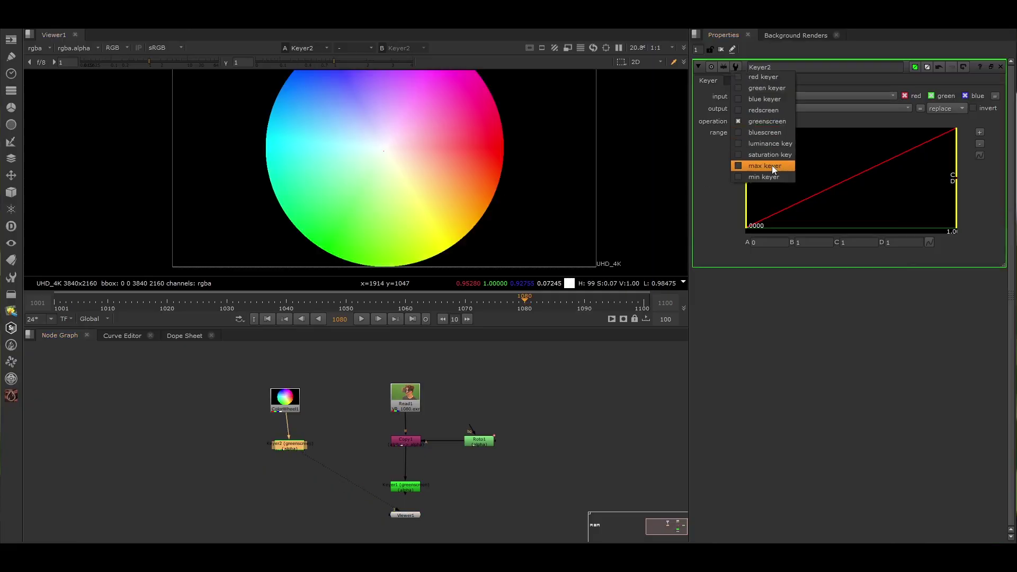
left_click(771, 165)
key("a")
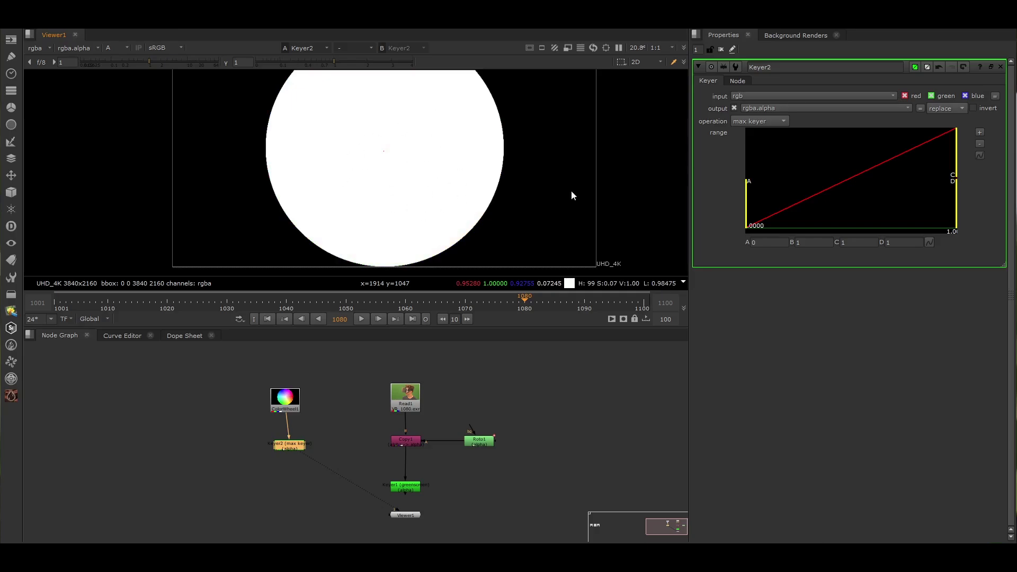
Set Keyer2's operation to min keyer with the colour wheel's alpha on display
left_click(761, 121)
left_click(756, 130)
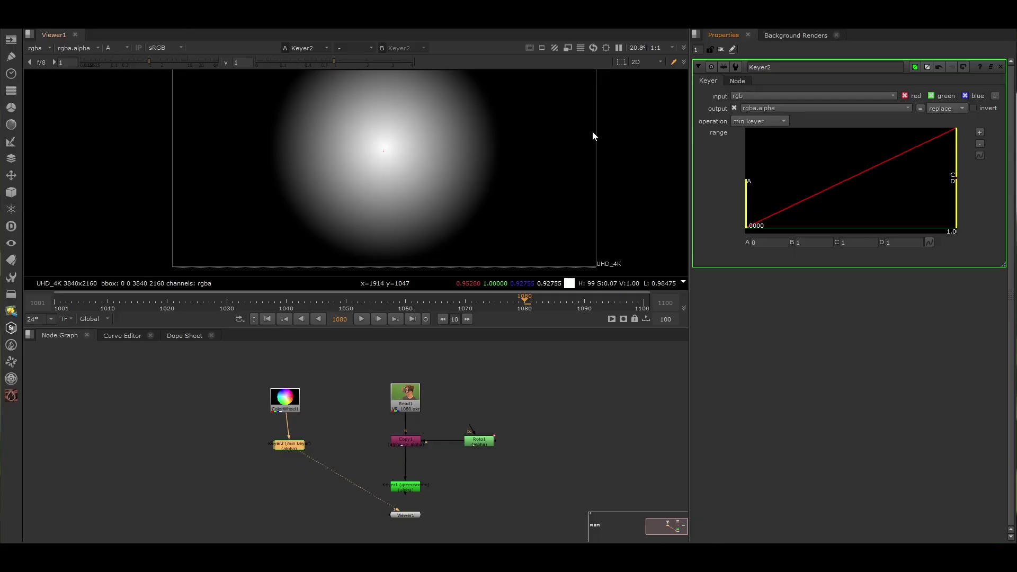
Show Keyer2 in full colour, align it beneath the ColorWheel, and reconnect its input to the Read1 green-screen footage
key("a")
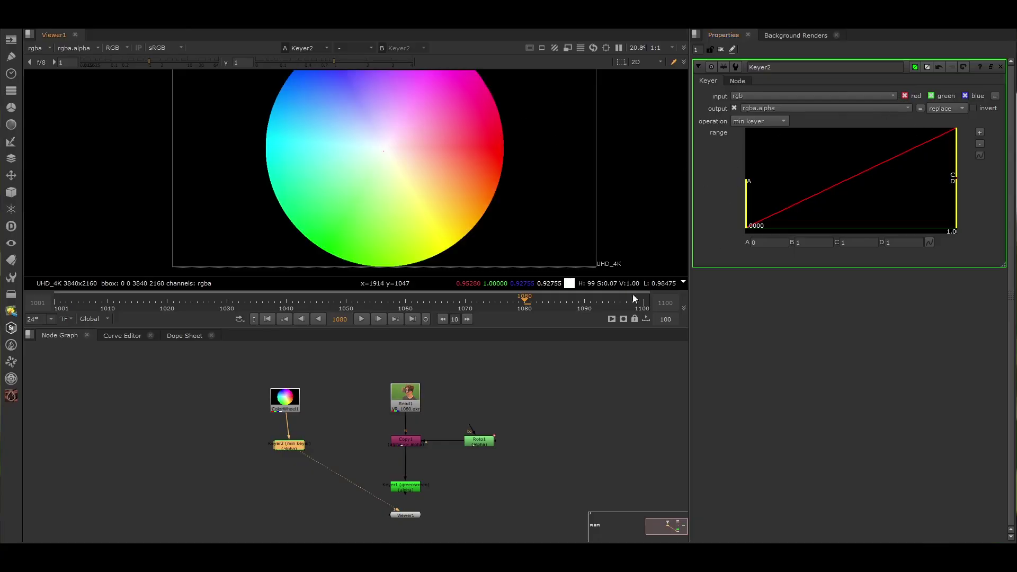
key("l")
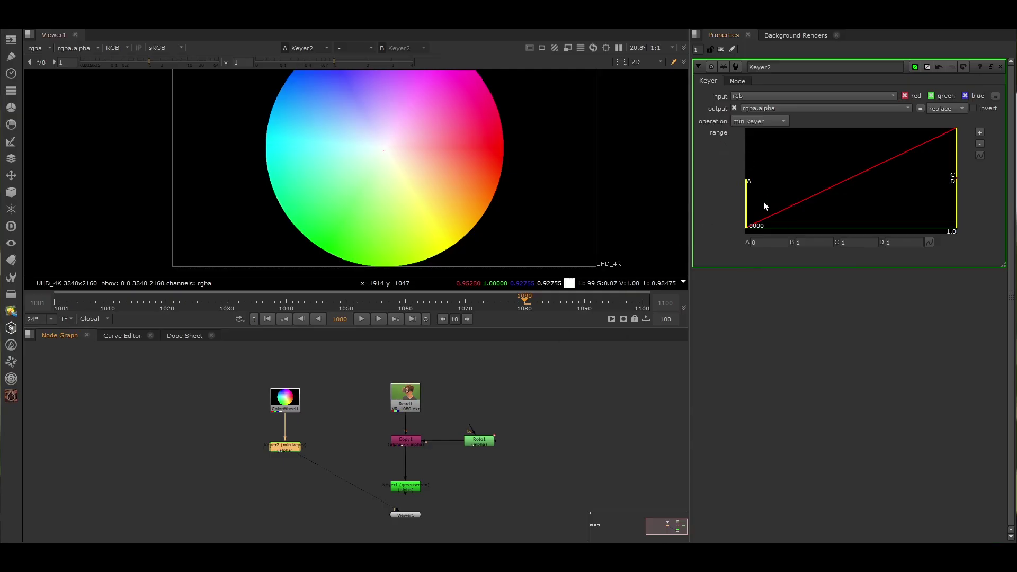
mouse_move(749, 196)
left_mouse_down()
mouse_move(857, 195)
mouse_move(745, 197)
left_mouse_up()
left_click_drag(286, 427, 399, 399)
left_click(283, 448)
left_click(406, 515)
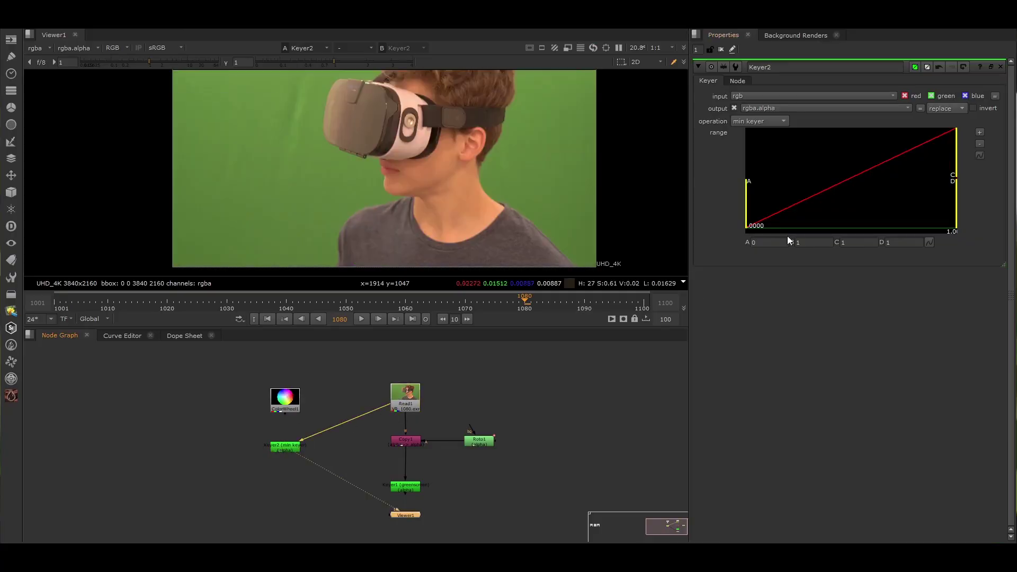
Set Keyer2's operation to greenscreen and display the footage's alpha channel
left_click(777, 122)
left_click(781, 66)
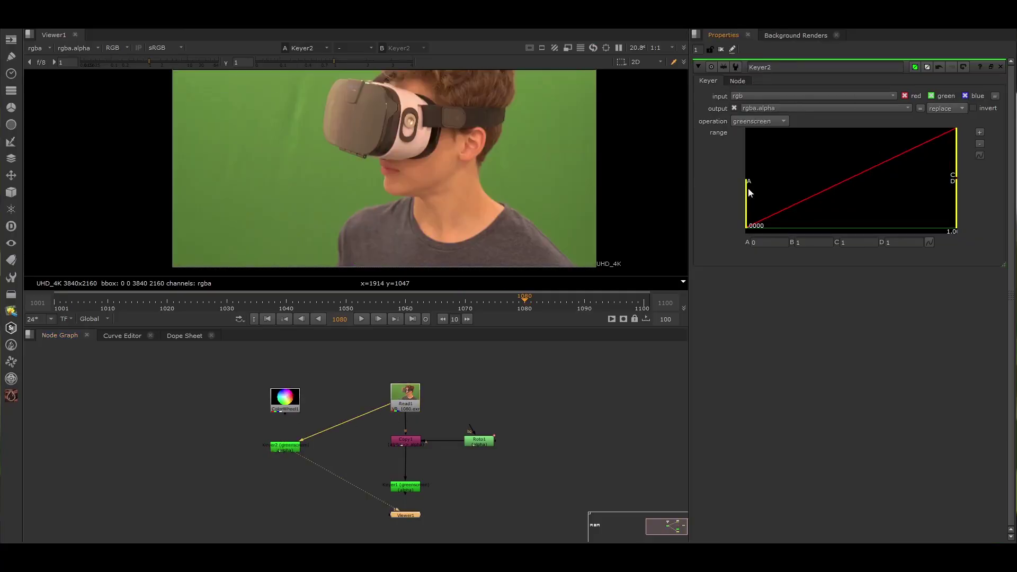
key("a")
left_click_drag(747, 203, 704, 203)
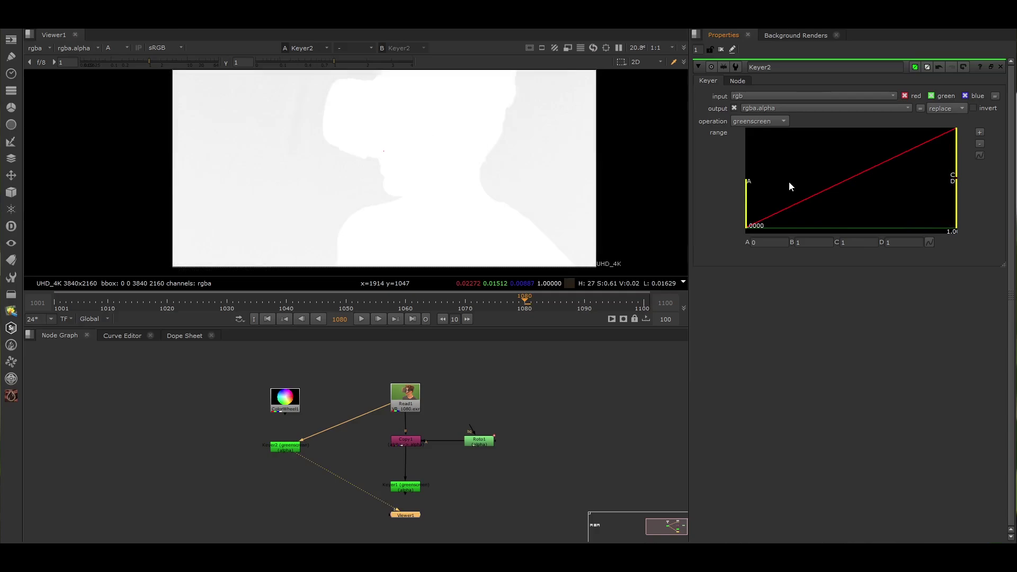
Shape Keyer2's greenscreen range with A at about 0.017, B 0.113, C 0.460 and D 0.809
mouse_move(749, 212)
left_mouse_down()
mouse_move(791, 209)
mouse_move(743, 205)
left_mouse_up()
left_click_drag(956, 173, 890, 174)
left_click_drag(955, 210, 934, 210)
left_click_drag(751, 215, 778, 214)
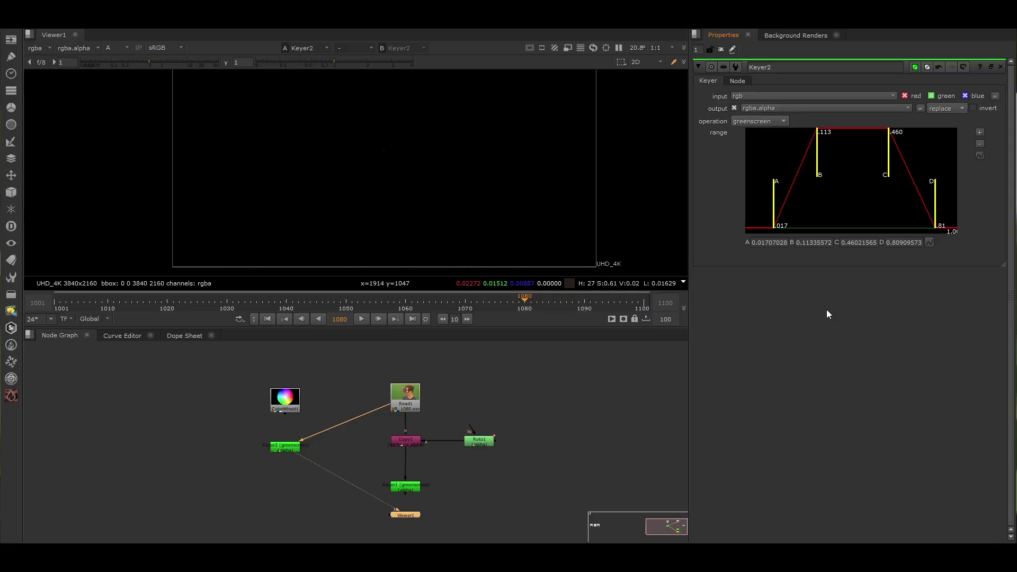
Add a Ramp node to an empty area of the node graph and view its output
left_click(640, 389)
key("Tab")
type("ran")
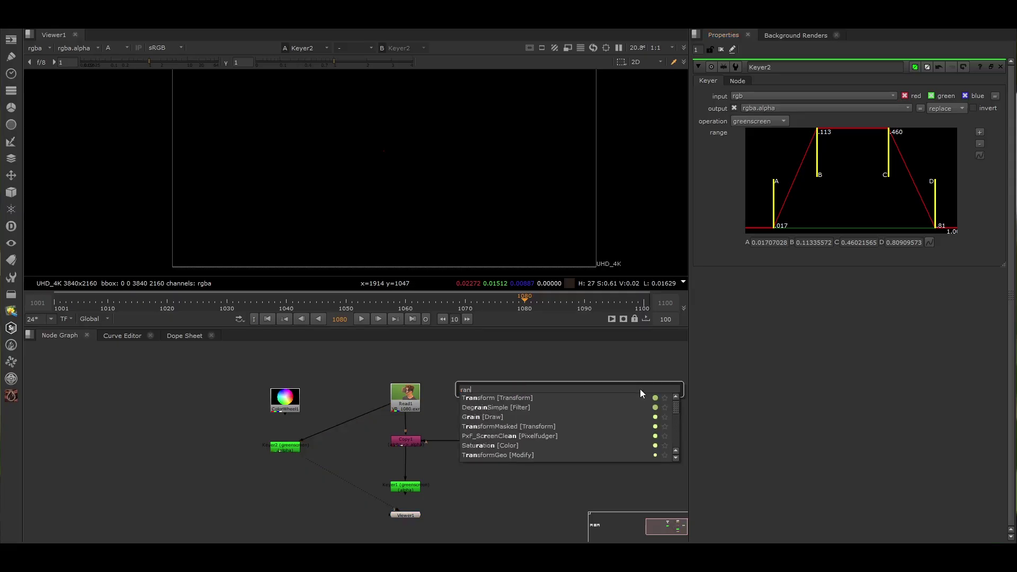
type("nge")
key("BackSpace")
key("BackSpace")
key("BackSpace")
key("BackSpace")
key("BackSpace")
key("BackSpace")
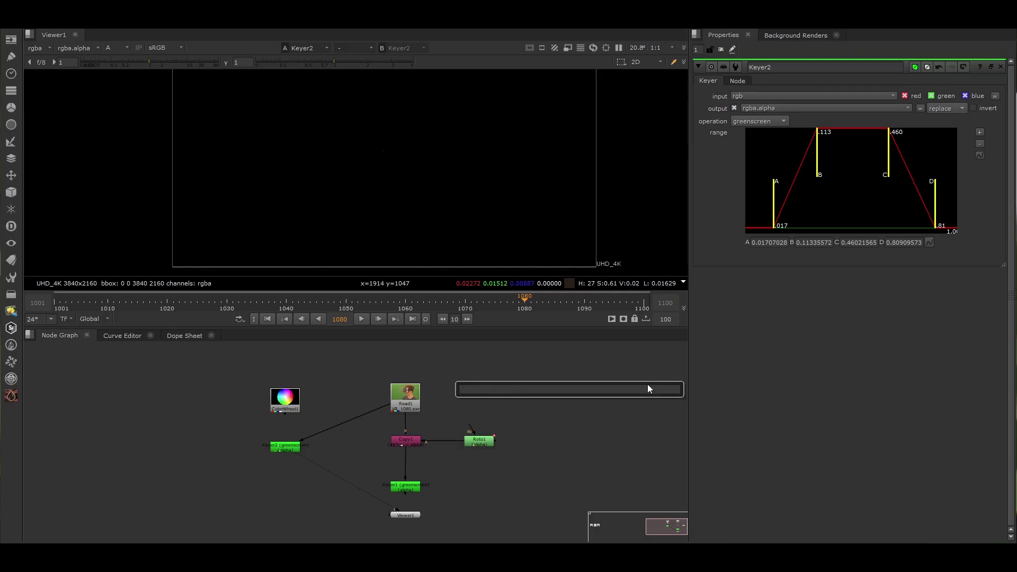
type("ramp")
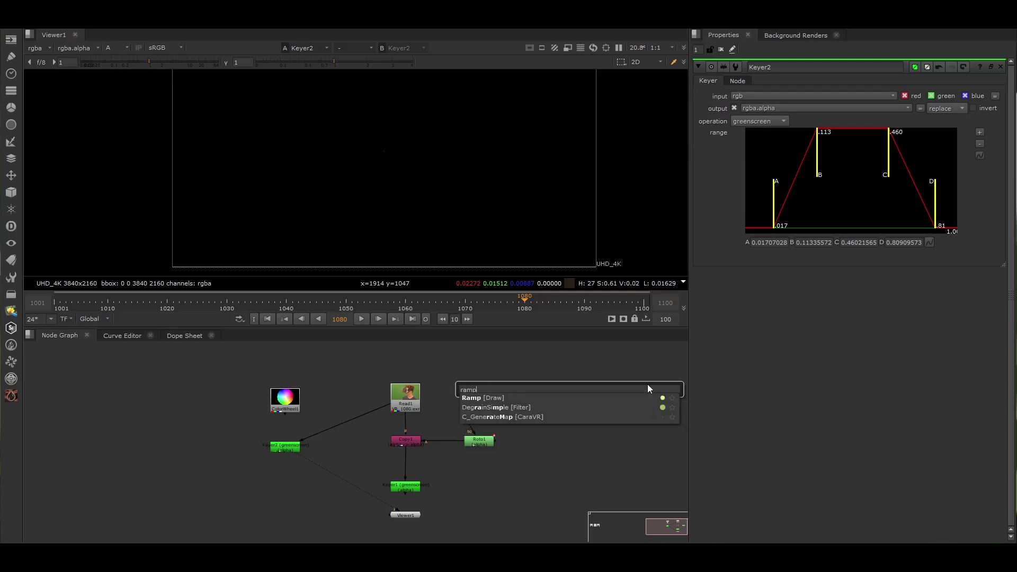
key("Return")
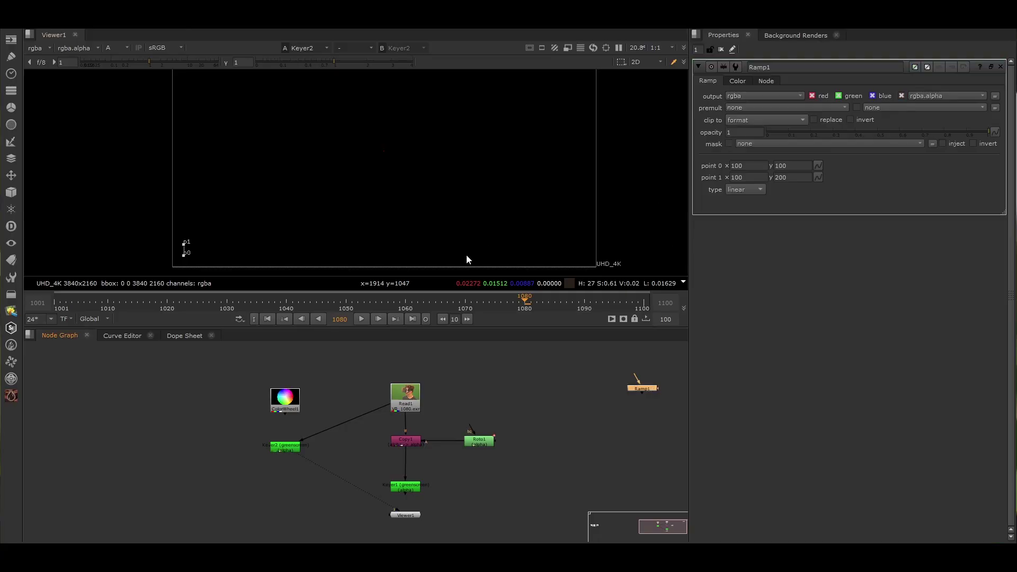
key("1")
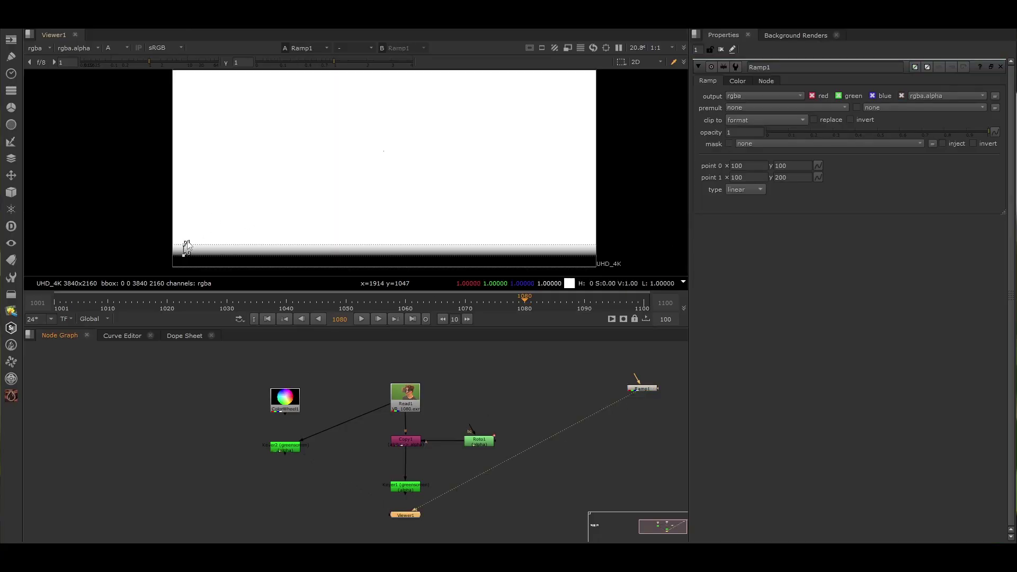
Stretch the ramp diagonally across the frame, with point 0 at 500, 250 and point 1 at 3350, 1775
left_click_drag(184, 244, 483, 61)
scroll(365, 169, "down", 3)
left_click_drag(415, 114, 478, 91)
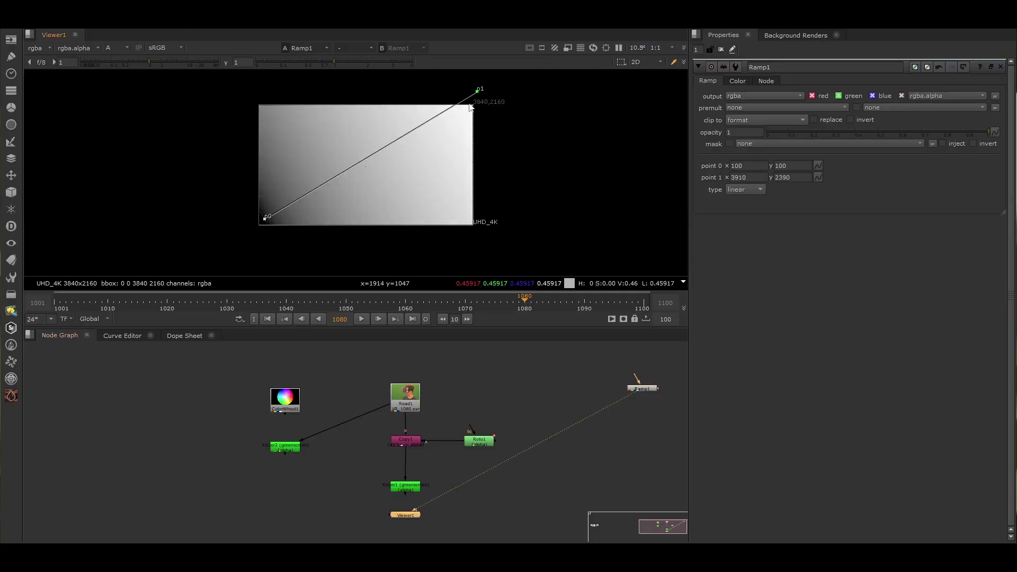
left_click_drag(265, 218, 265, 218)
left_click_drag(477, 92, 447, 125)
left_click_drag(269, 220, 290, 212)
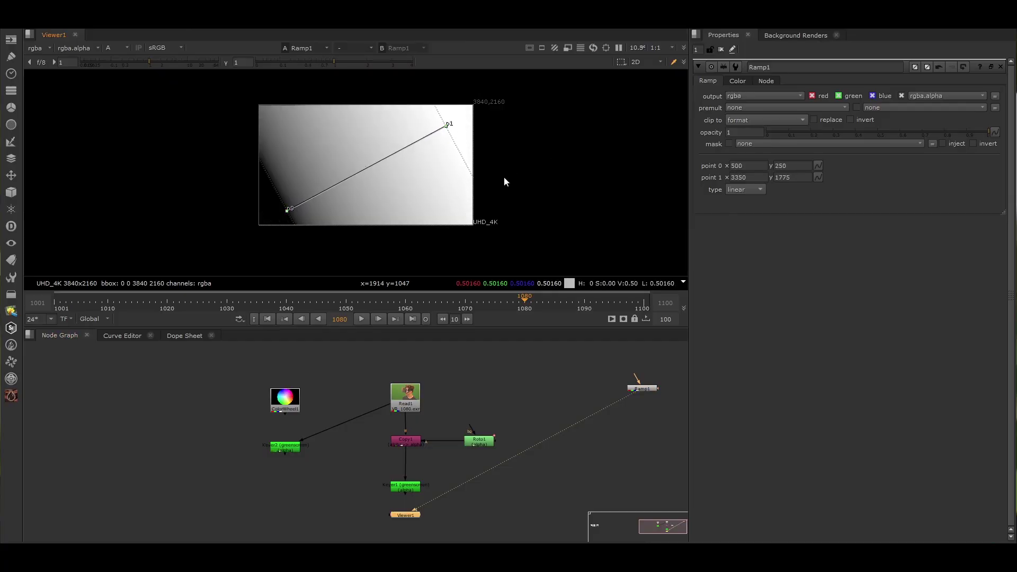
Examine the ramp without its overlay and sample the pixel values in its bright corner
key("q")
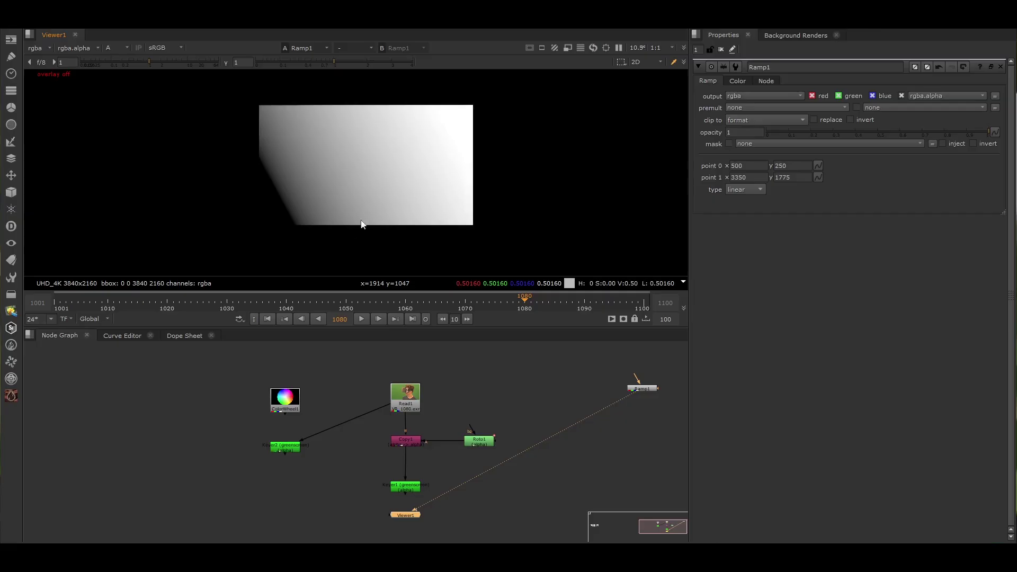
scroll(324, 202, "up", 2)
middle_click_drag(324, 202, 323, 224)
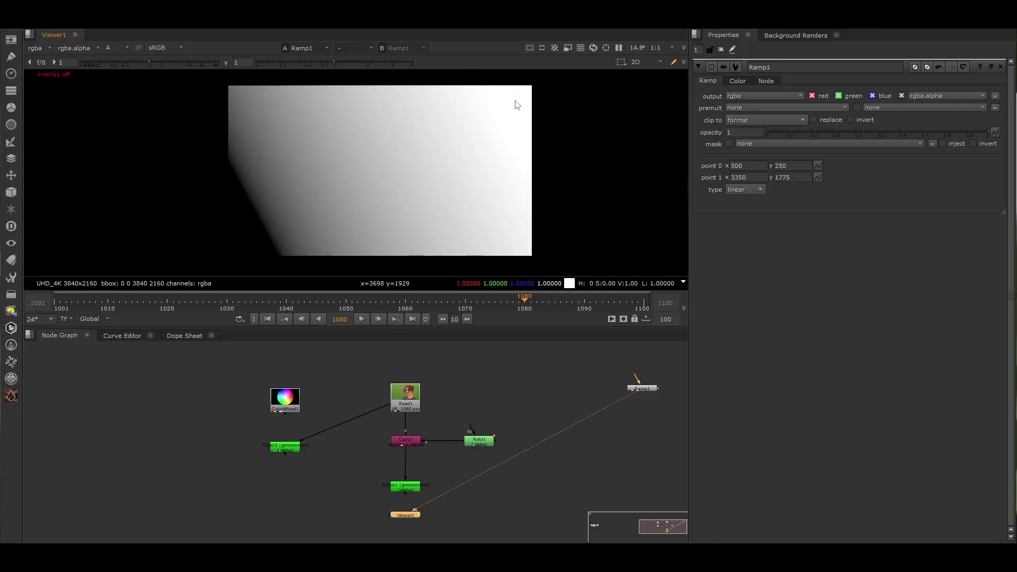
key("q")
left_click_drag(518, 94, 526, 105, "ctrl+shift")
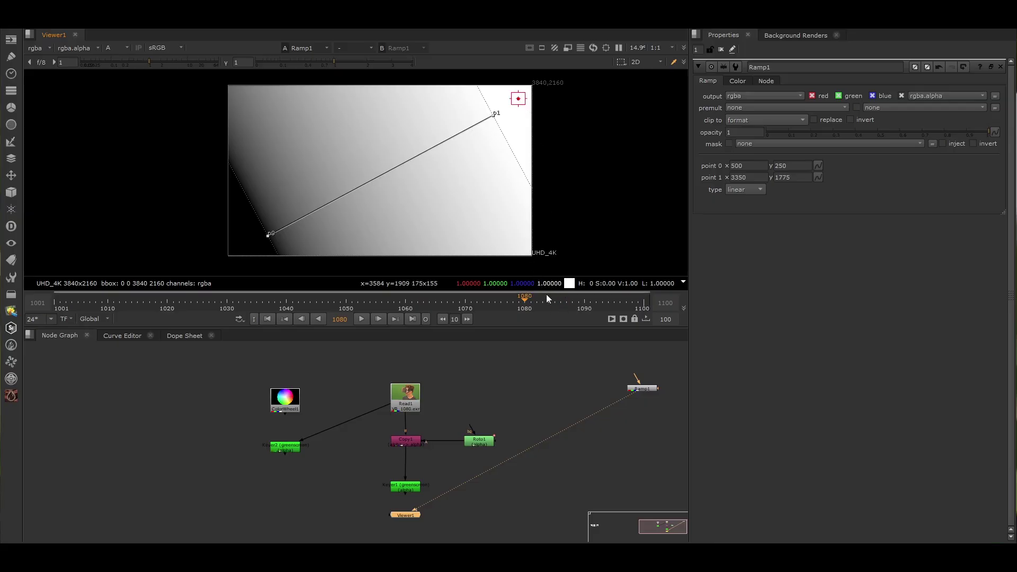
right_click(514, 117, "ctrl")
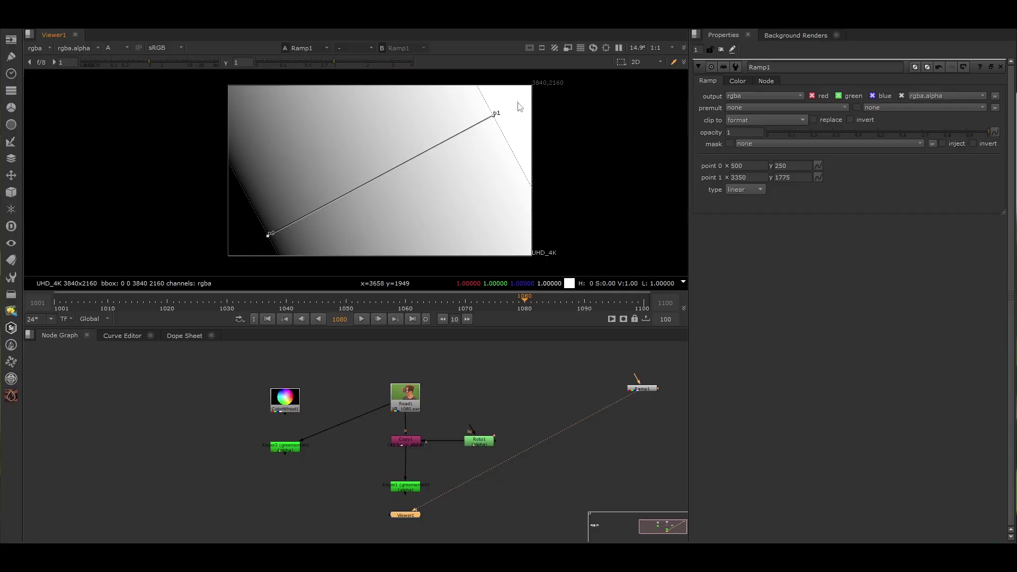
Connect Keyer2 to Ramp1 with its range at default values, view it, and set its operation to luminance key
double_click(285, 447)
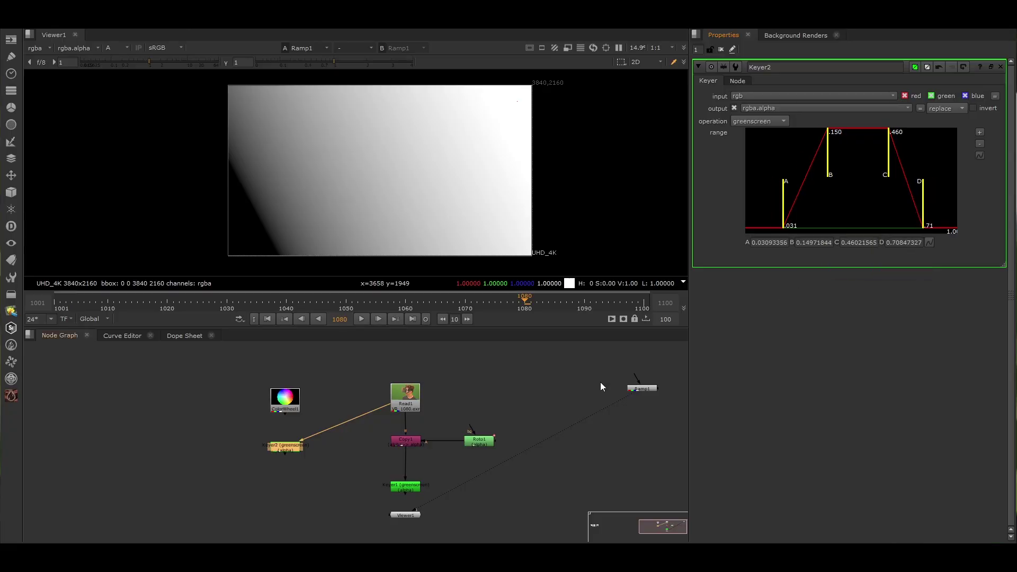
left_click(579, 388)
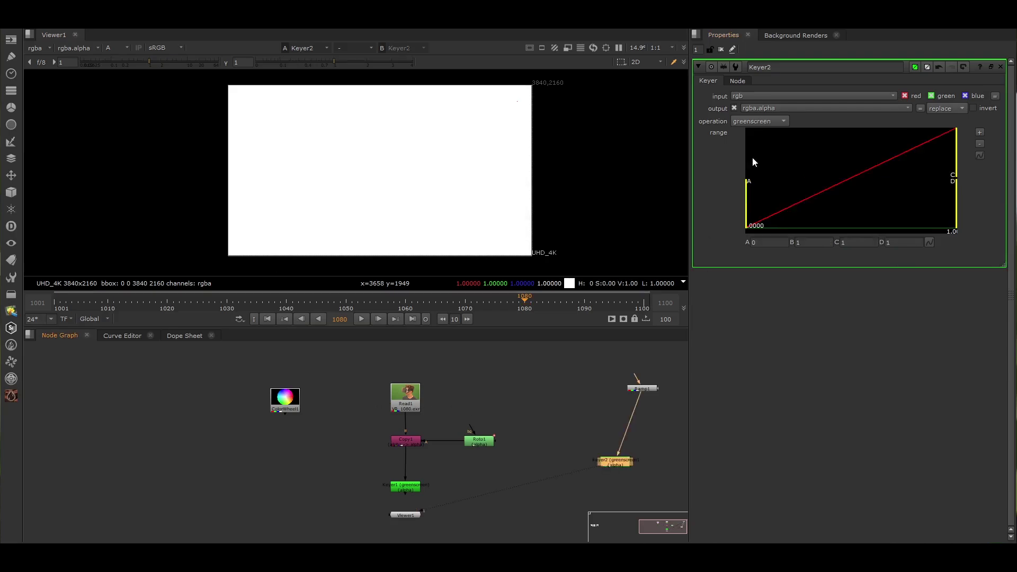
left_click(760, 122)
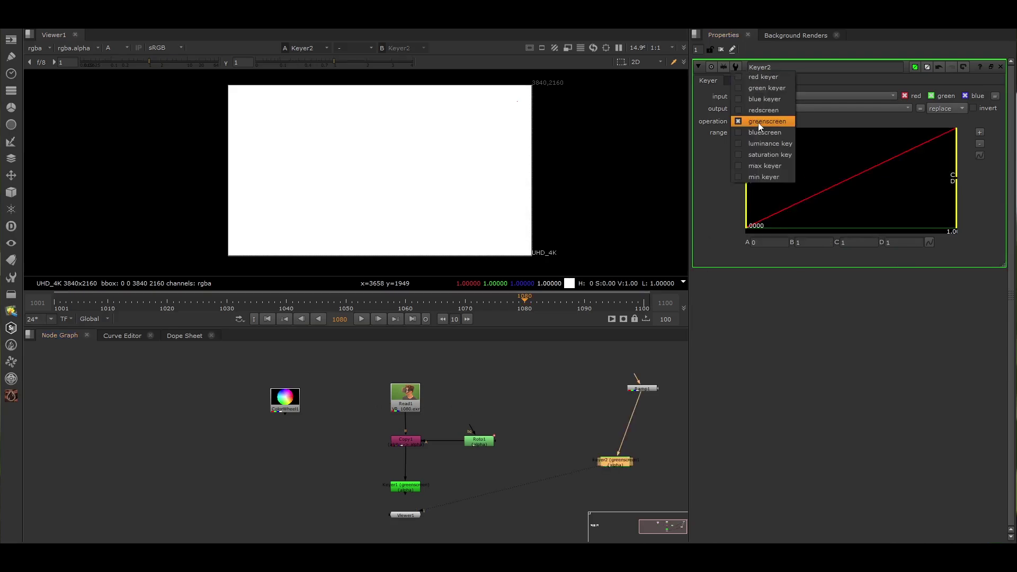
left_click(765, 144)
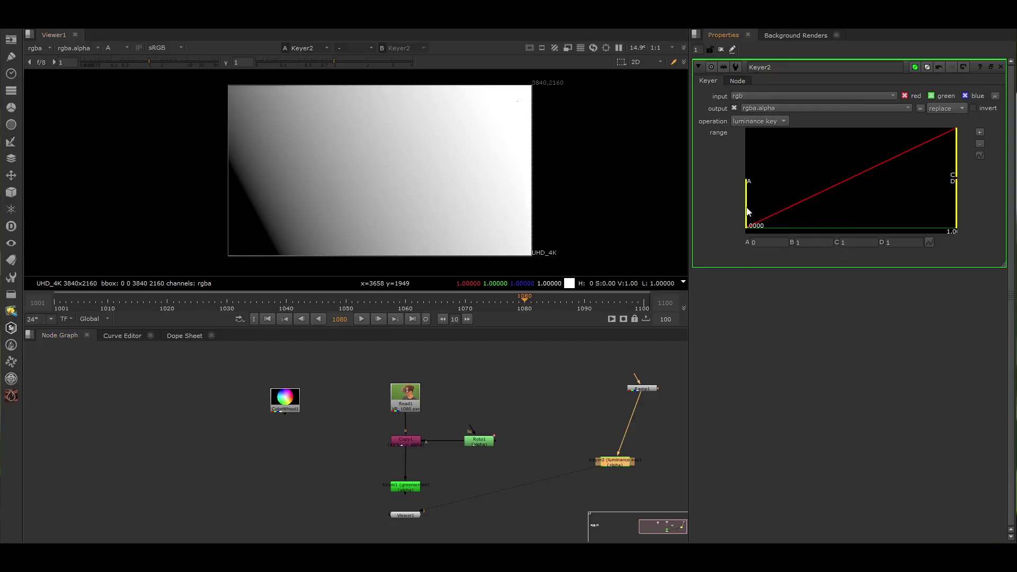
Shape Keyer2's luminance range into a band with A at about 0.067, B 0.223, C 0.572 and D 0.823
left_click_drag(747, 209, 840, 209)
left_click_drag(957, 166, 884, 165)
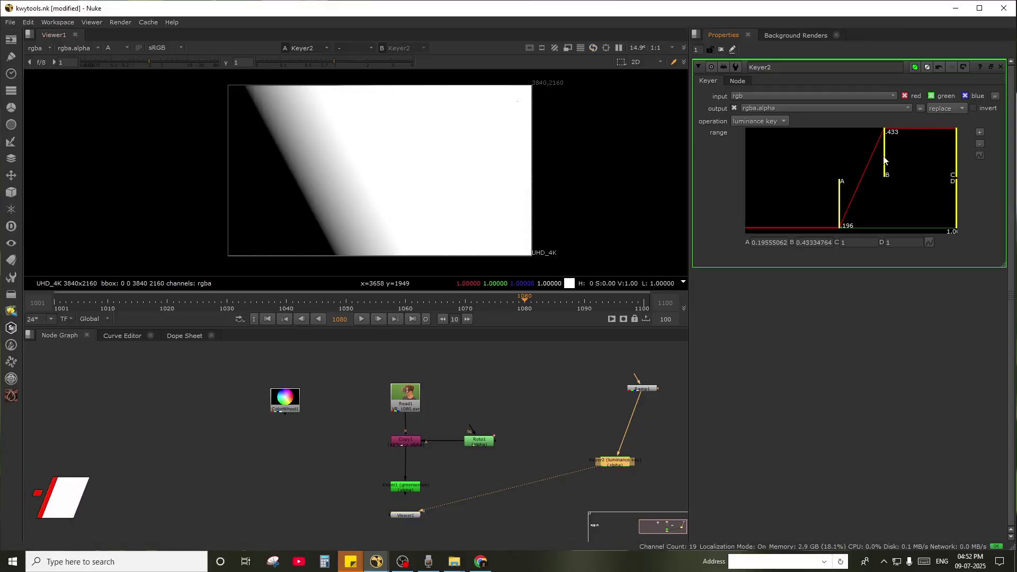
left_click_drag(884, 159, 876, 161)
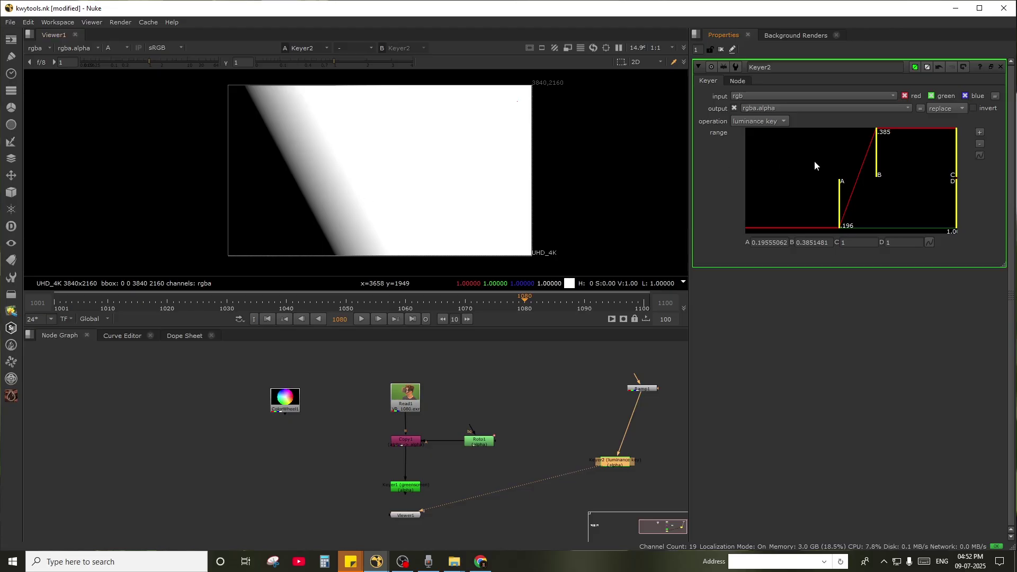
left_click_drag(956, 172, 914, 171)
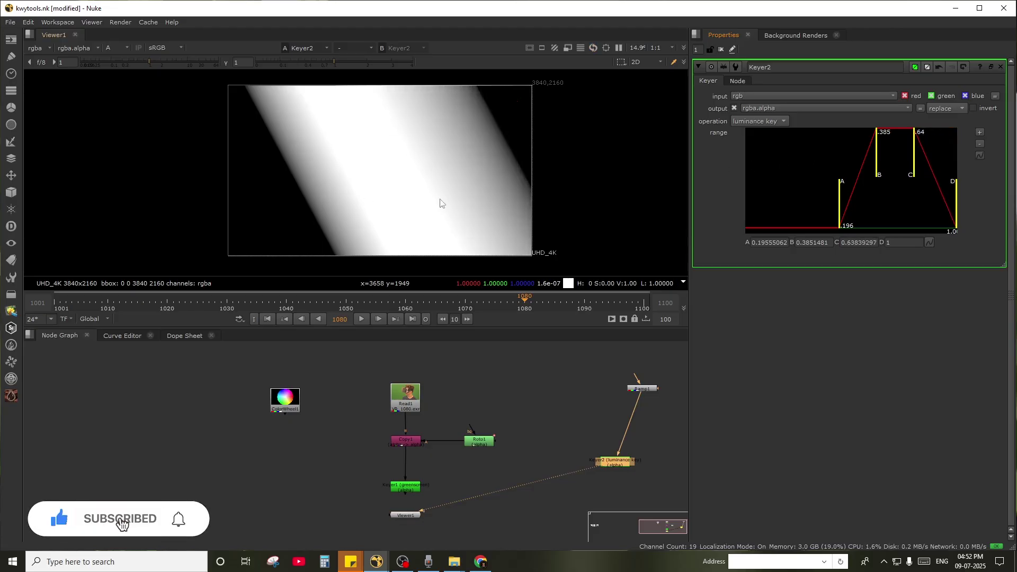
left_click_drag(914, 163, 911, 163)
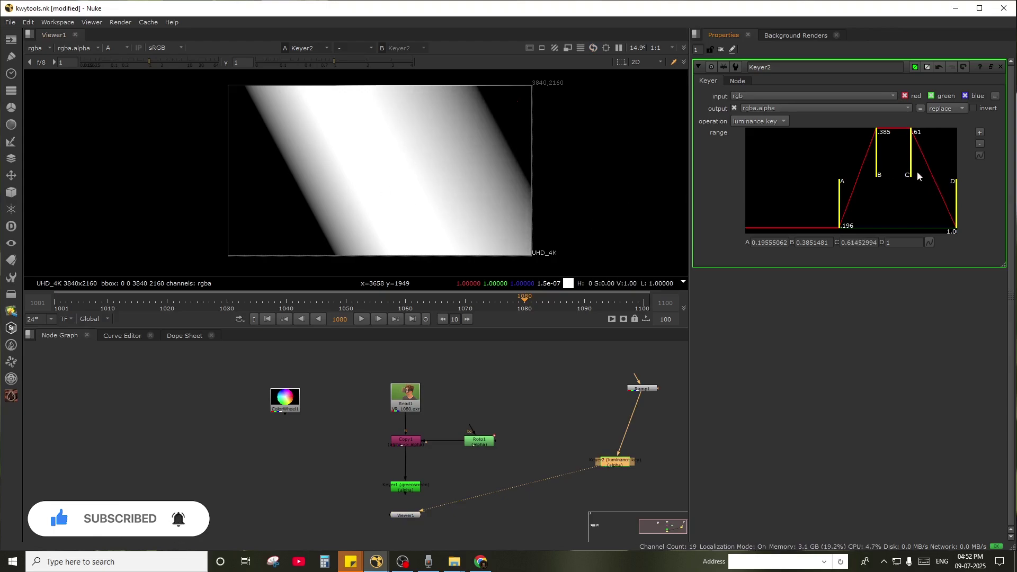
left_click_drag(911, 171, 908, 170)
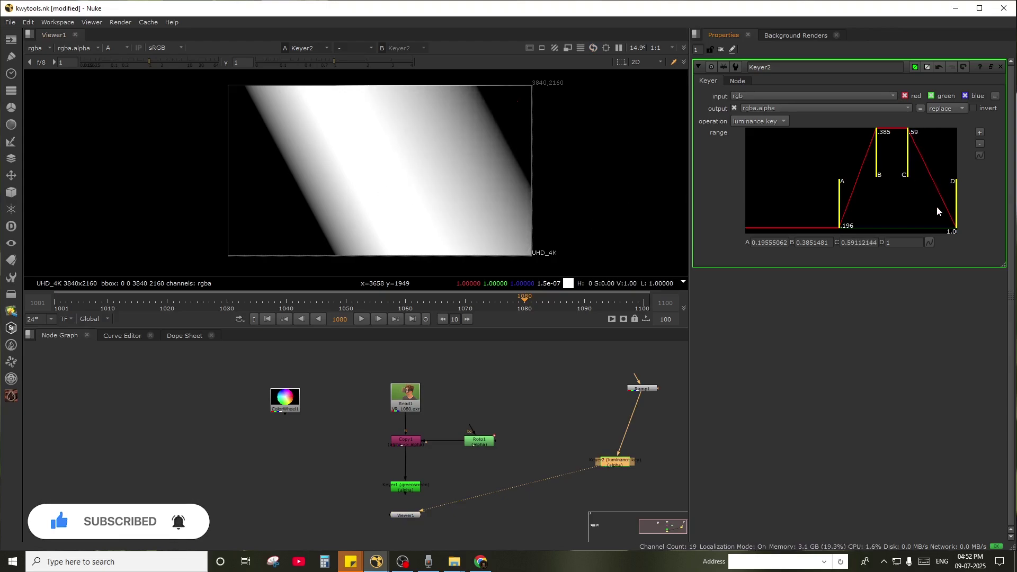
left_click_drag(955, 213, 944, 217)
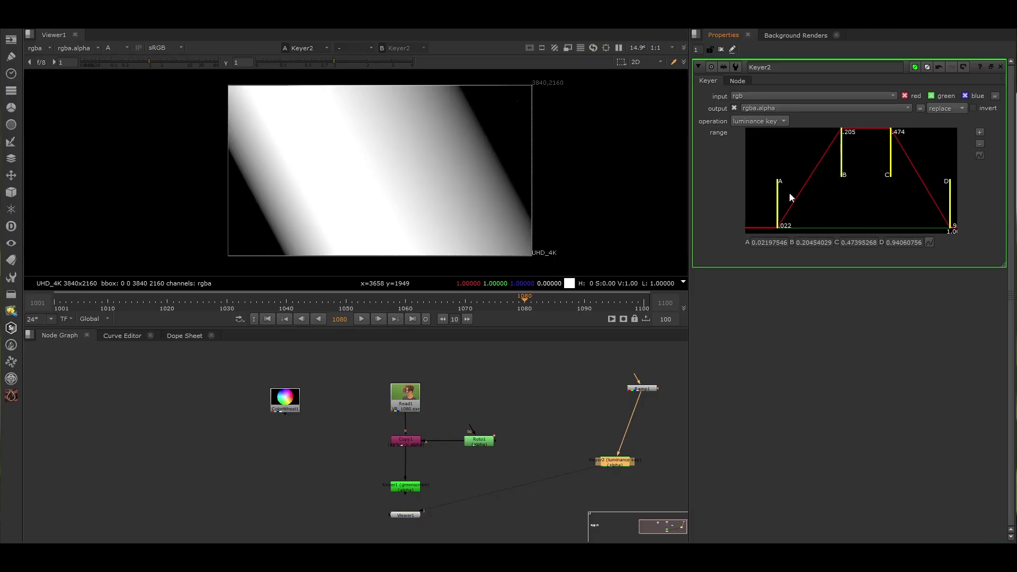
left_click_drag(789, 197, 802, 201)
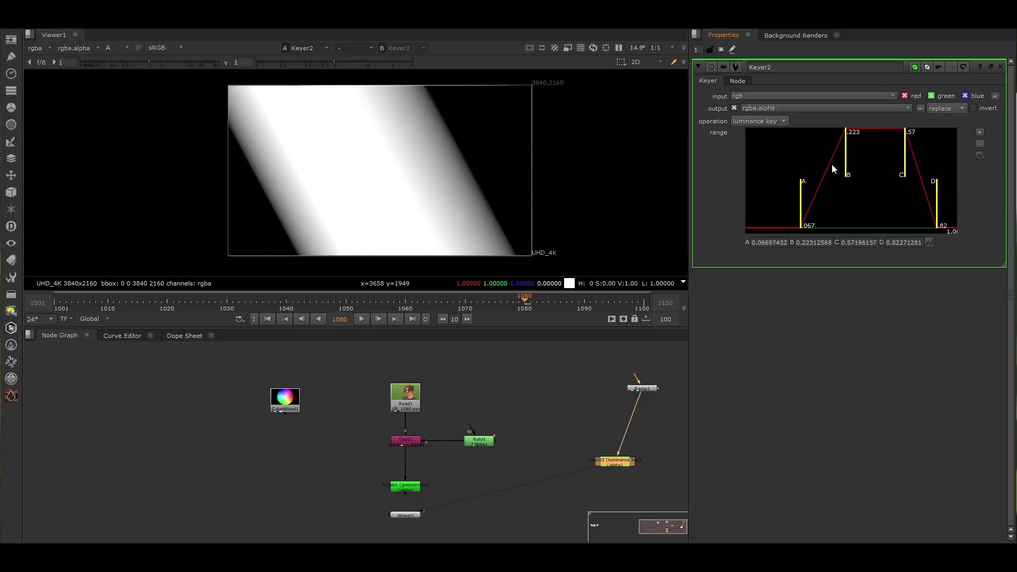
Launch Epic Pen and choose the pen with light blue ink for annotating the screen
key("super+s")
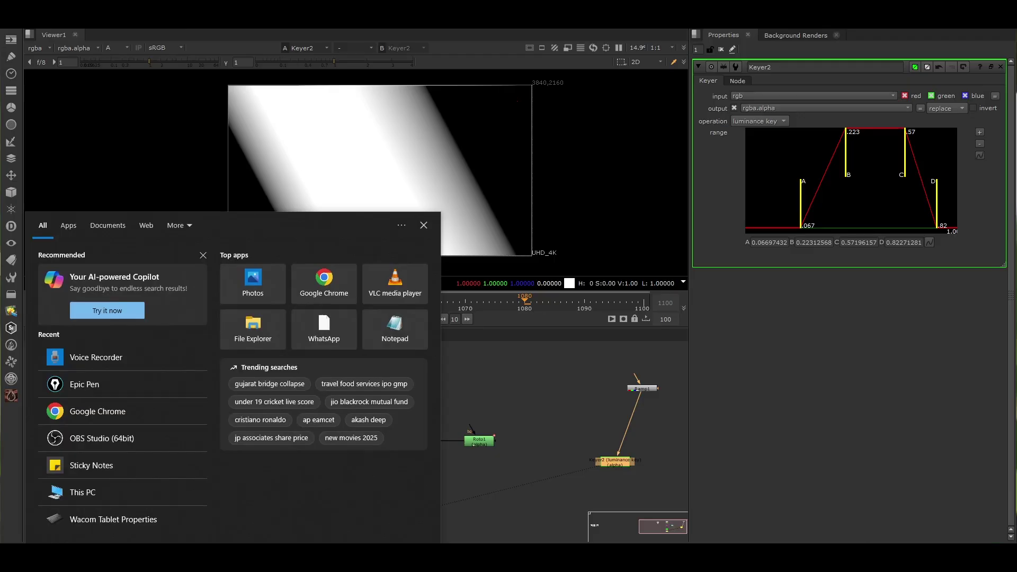
type("pen")
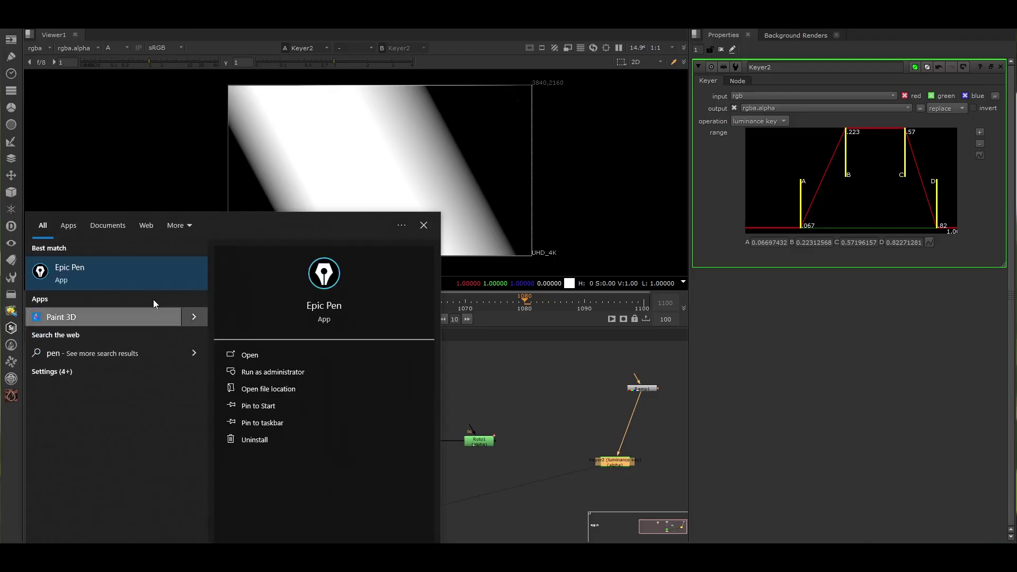
left_click(113, 275)
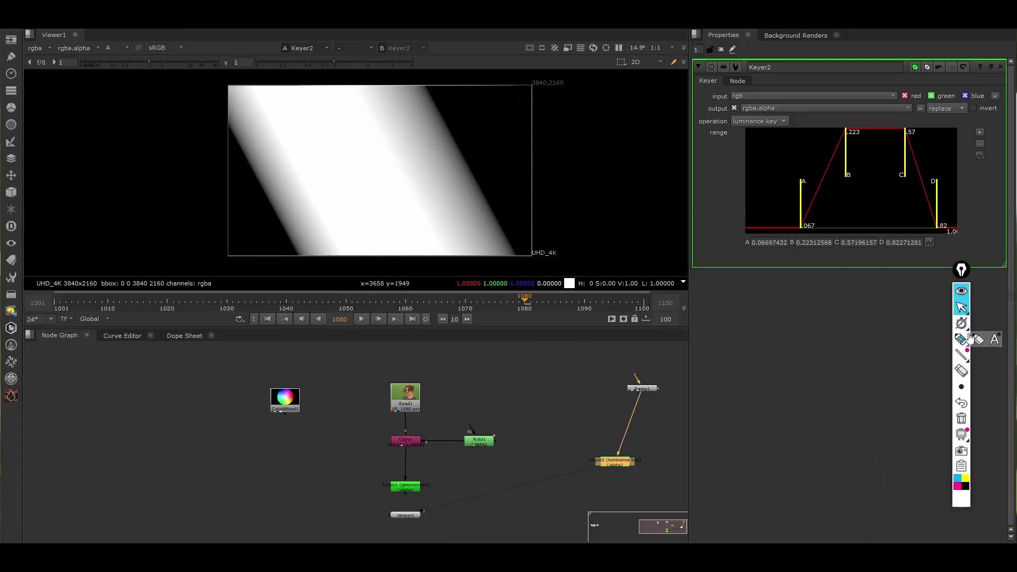
left_click(957, 478)
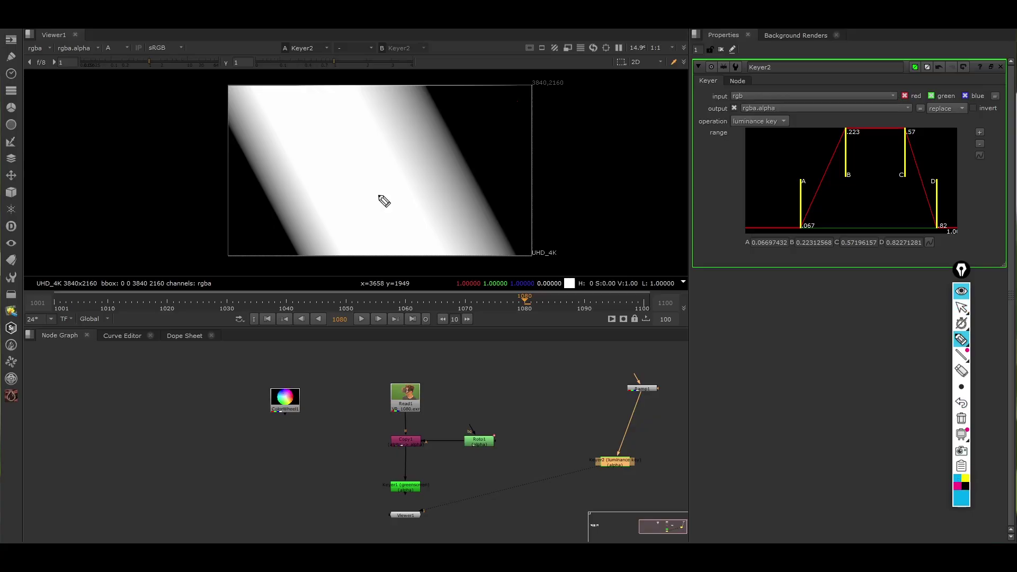
Draw lines along the band's falloff boundaries in the viewed matte and label them A, B, C and D
mouse_move(258, 215)
left_mouse_down()
mouse_move(276, 211)
mouse_move(258, 199)
left_mouse_up()
left_click_drag(231, 129, 290, 236)
left_click_drag(273, 118, 330, 226)
mouse_move(295, 149)
left_mouse_down()
mouse_move(313, 168)
mouse_move(306, 172)
left_mouse_up()
left_click_drag(360, 95, 402, 188)
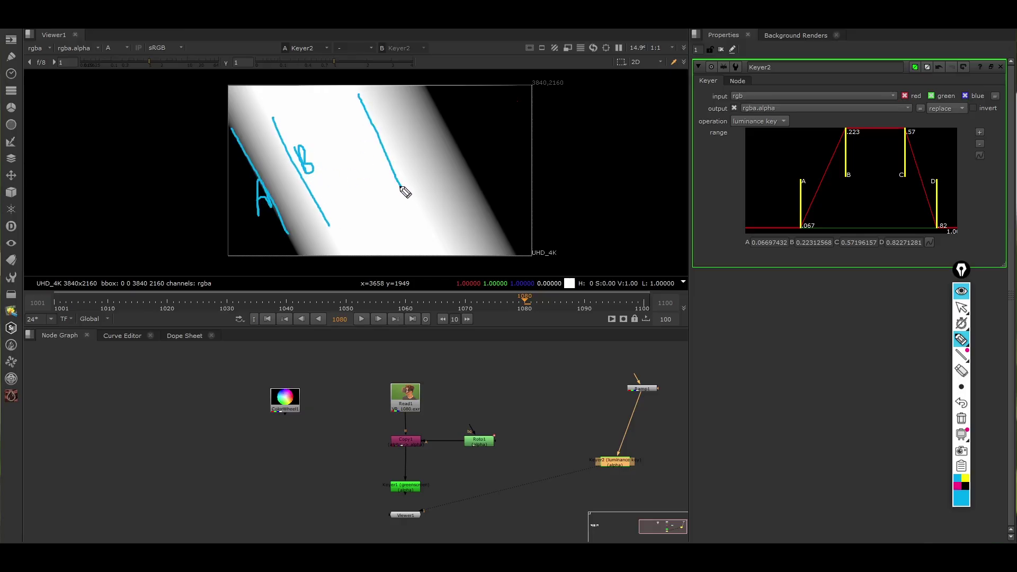
mouse_move(382, 126)
left_mouse_down()
mouse_move(460, 167)
mouse_move(473, 198)
left_mouse_up()
mouse_move(466, 153)
left_mouse_down()
mouse_move(483, 182)
mouse_move(494, 175)
mouse_move(479, 194)
left_mouse_up()
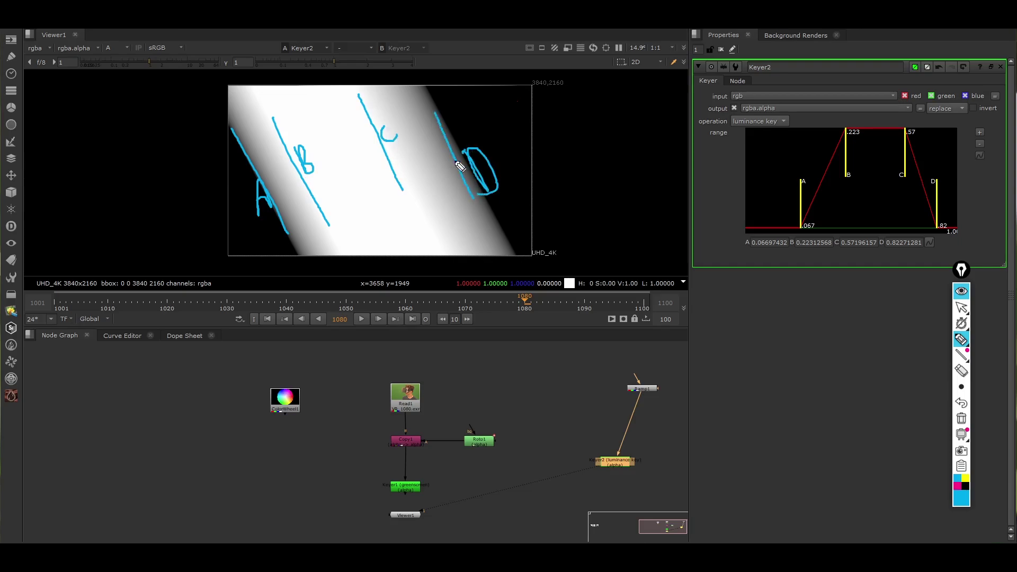
Mark the black areas outside A and D in the matte and draw outward arrows from A and D on the range curve
left_click_drag(265, 226, 225, 245)
left_click_drag(500, 131, 541, 106)
left_click_drag(791, 209, 746, 214)
mouse_move(948, 208)
left_mouse_down()
mouse_move(990, 208)
mouse_move(974, 217)
left_mouse_up()
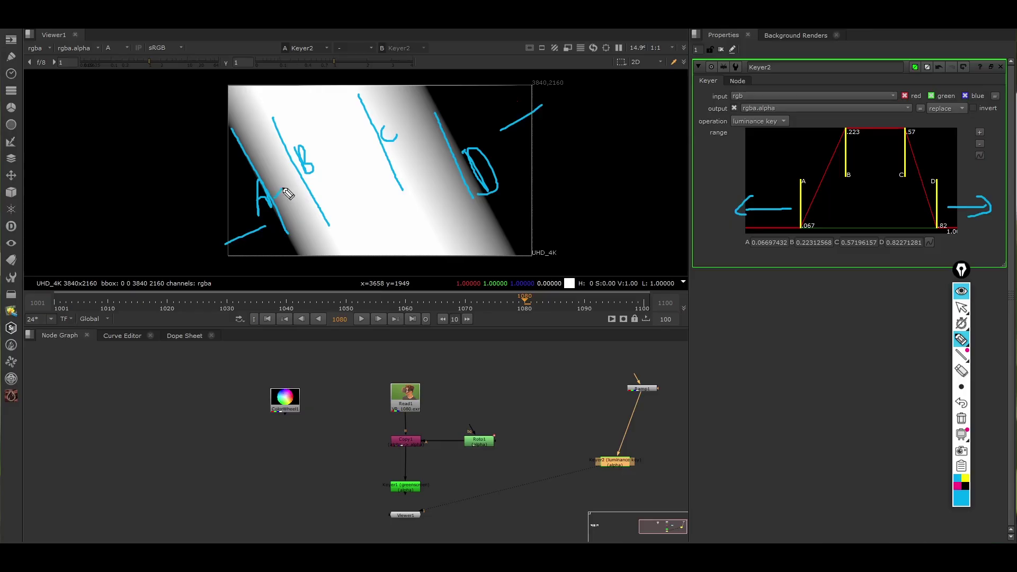
Mark the A–B and C–D falloffs and the solid area between B and C on both the matte and the range curve
left_click_drag(268, 199, 291, 174)
left_click_drag(454, 167, 404, 152)
left_click_drag(806, 200, 835, 142)
left_click_drag(939, 181, 911, 145)
mouse_move(343, 186)
left_mouse_down()
mouse_move(341, 170)
mouse_move(366, 175)
left_mouse_up()
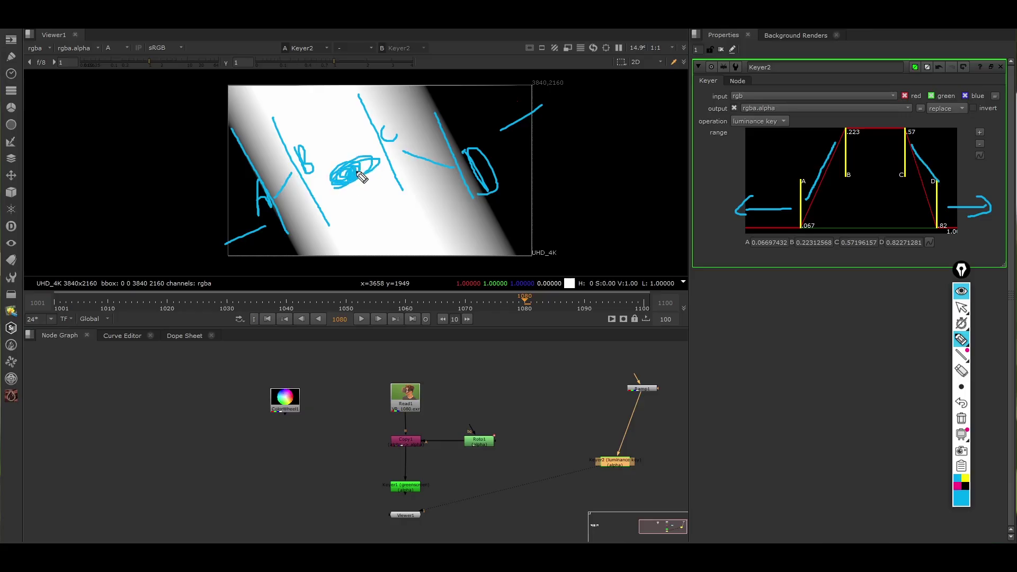
left_click_drag(847, 157, 875, 169)
Write circled 1s at the B and C lines, outline the white area between them, and write 0 beside D
left_click_drag(333, 220, 341, 237)
mouse_move(333, 221)
left_mouse_down()
mouse_move(329, 229)
mouse_move(425, 213)
mouse_move(403, 190)
left_mouse_up()
mouse_move(355, 198)
left_mouse_down()
mouse_move(328, 214)
mouse_move(348, 239)
left_mouse_up()
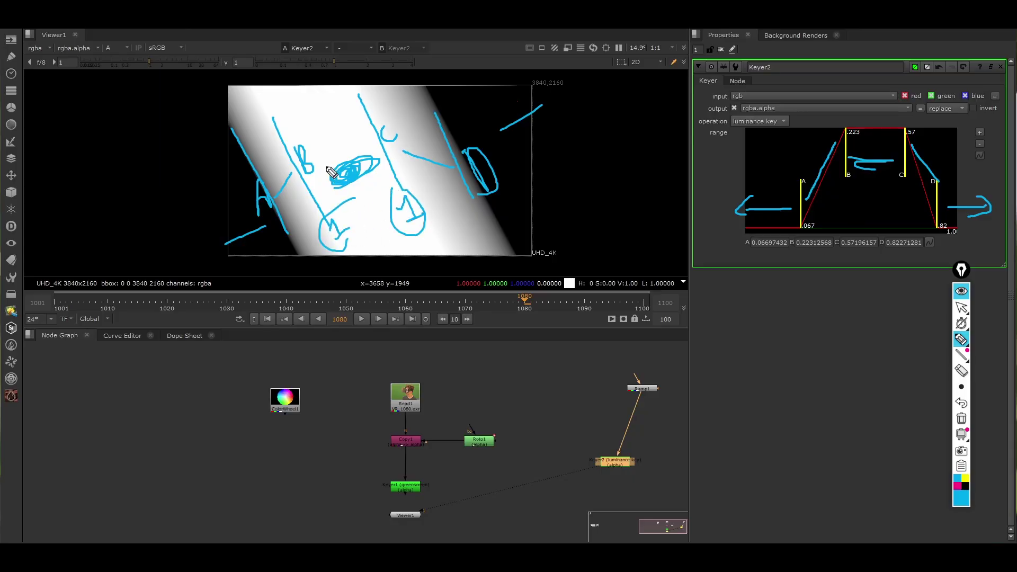
mouse_move(317, 158)
left_mouse_down()
mouse_move(350, 144)
mouse_move(313, 169)
left_mouse_up()
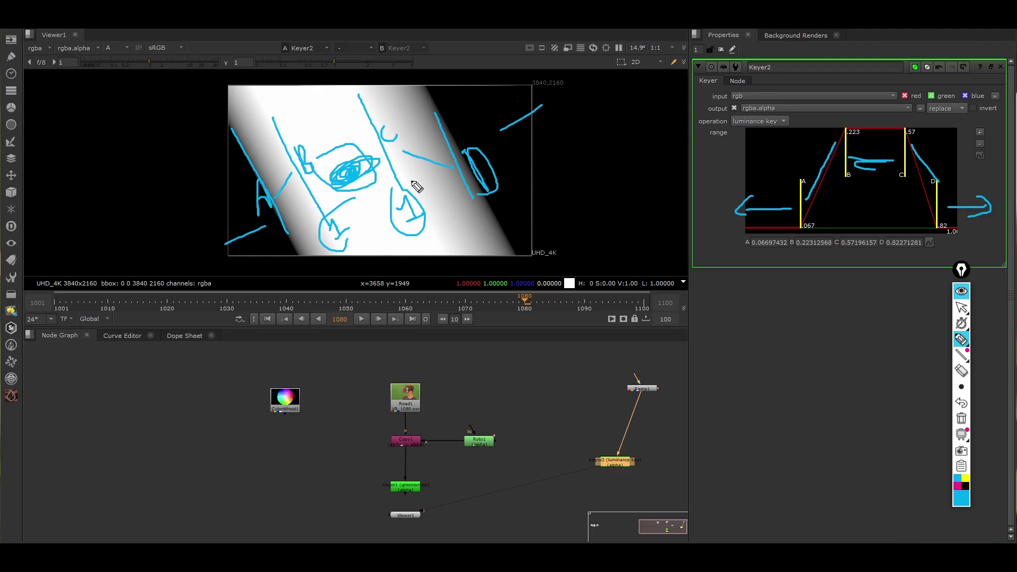
left_click_drag(477, 154, 488, 217)
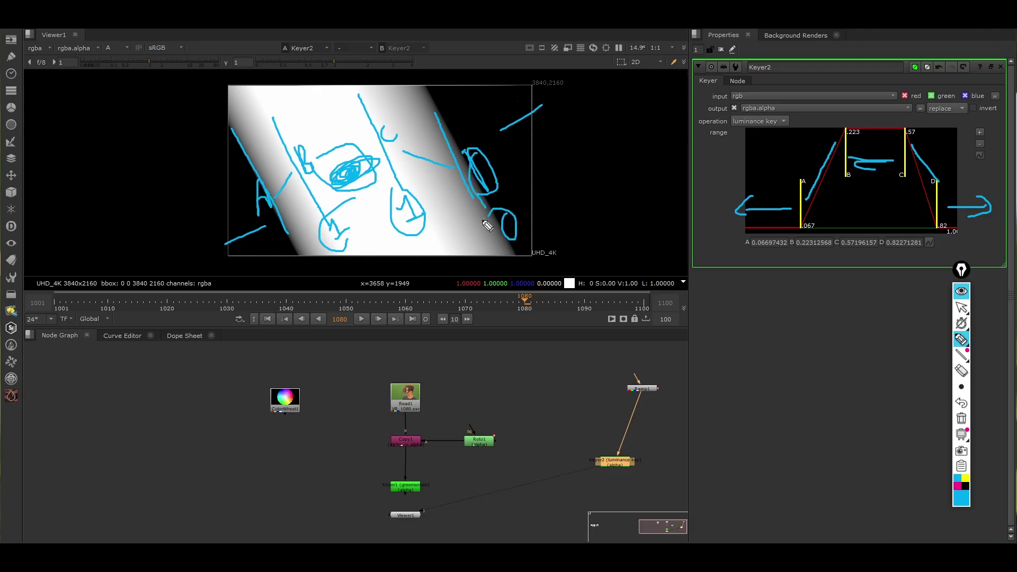
mouse_move(274, 263)
left_mouse_down()
mouse_move(277, 250)
mouse_move(272, 263)
left_mouse_up()
Clear the pen annotations, move the Epic Pen toolbar clear of the Keyer properties, and align Keyer2 directly below the Ramp
key("Escape")
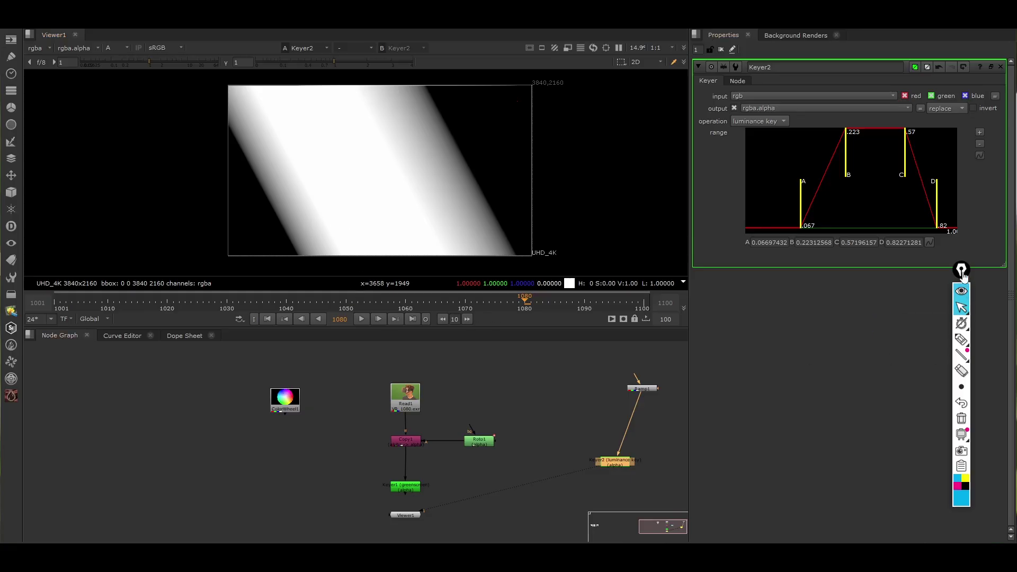
left_click_drag(962, 272, 1006, 272)
right_click(949, 176)
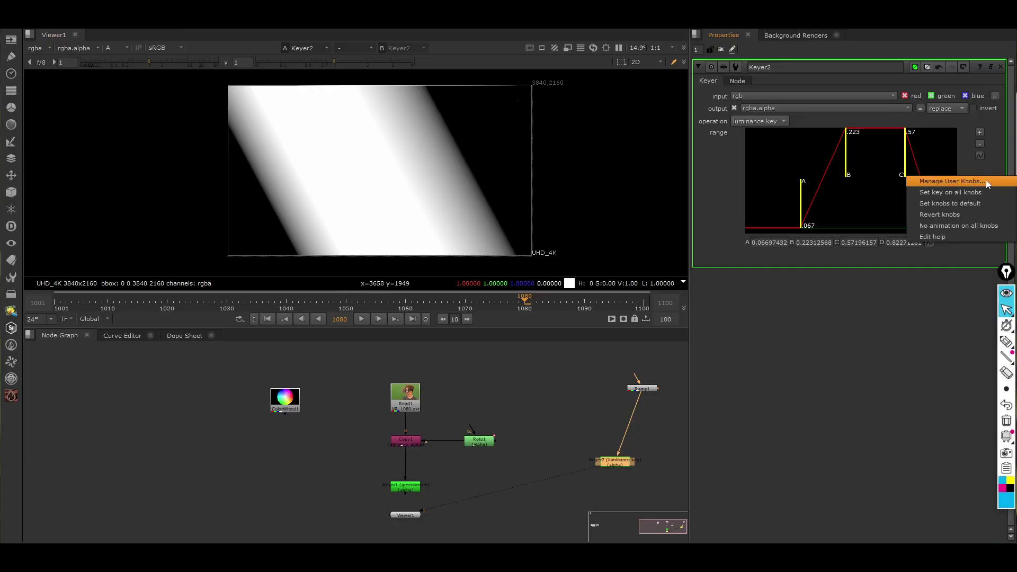
left_click(598, 366)
left_click_drag(615, 459, 638, 449)
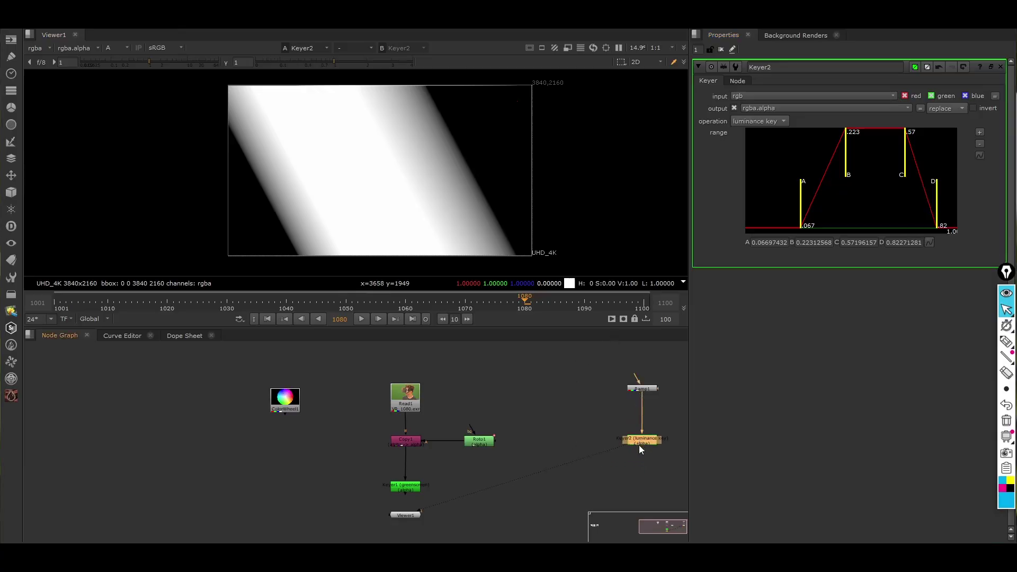
scroll(639, 445, "up", 1)
middle_click_drag(639, 445, 609, 449)
left_click_drag(565, 412, 664, 465)
left_click(566, 465)
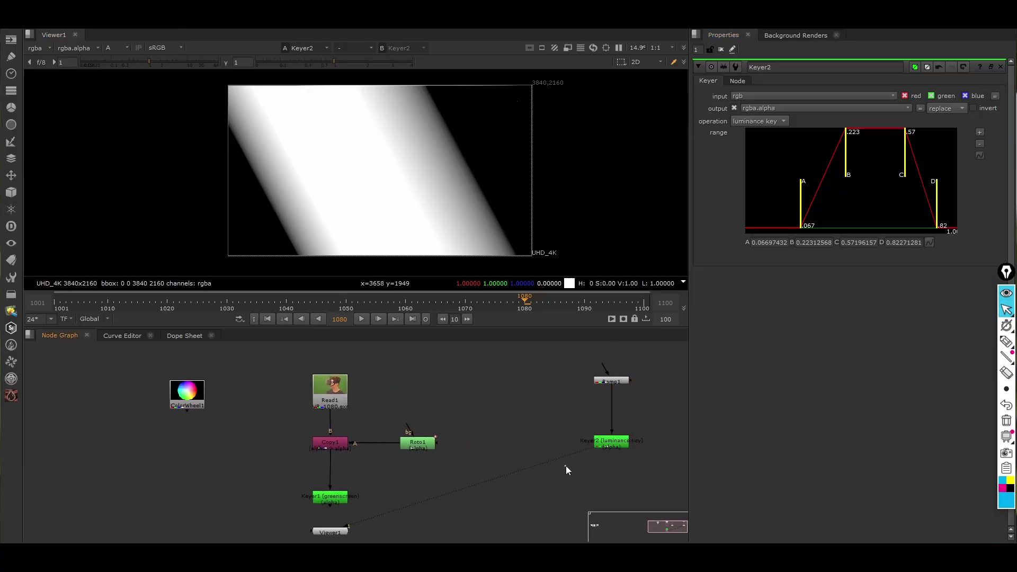
left_click_drag(565, 466, 651, 414)
left_click_drag(651, 413, 542, 472)
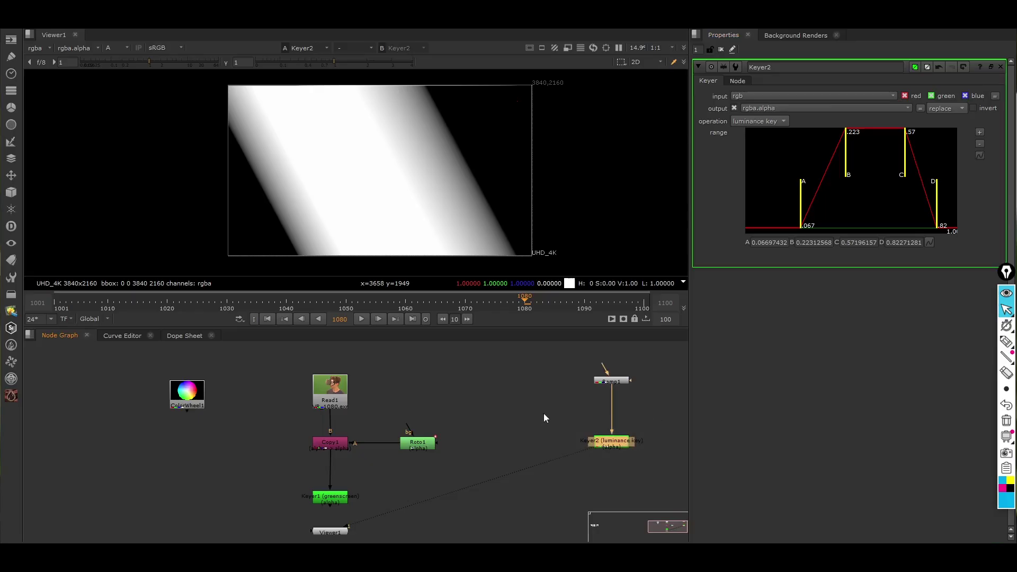
left_click_drag(543, 412, 657, 471)
left_click_drag(561, 481, 665, 410)
left_click_drag(661, 411, 490, 491)
Add a Keyer node and connect it below Reformat1 of the soldier image
left_click(594, 526)
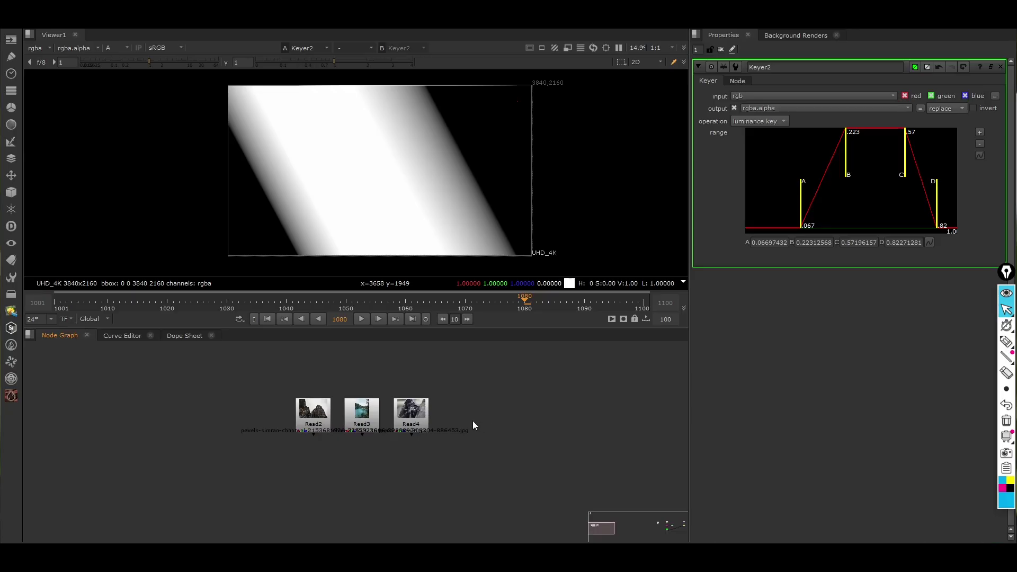
key("Tab")
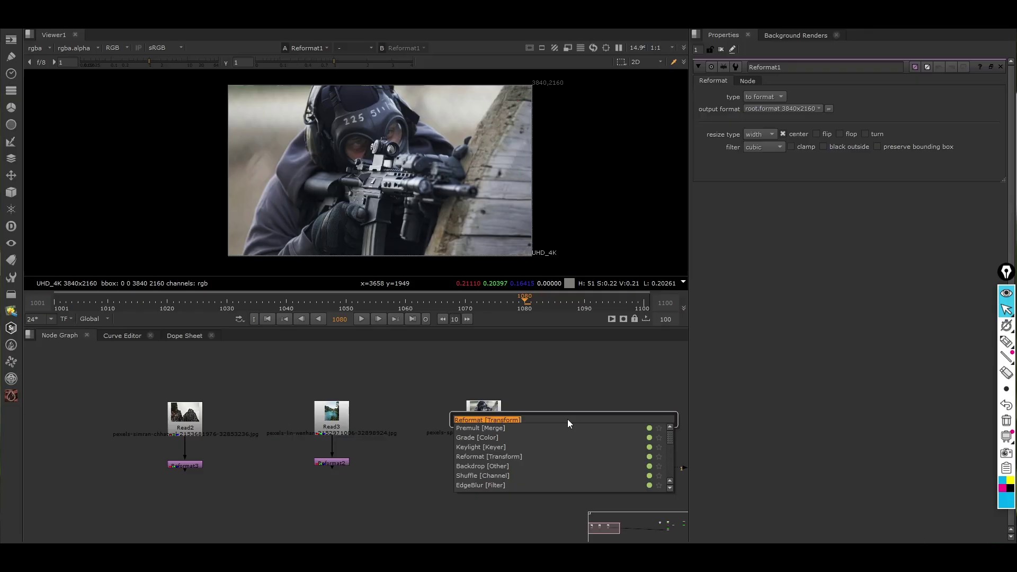
type("keye")
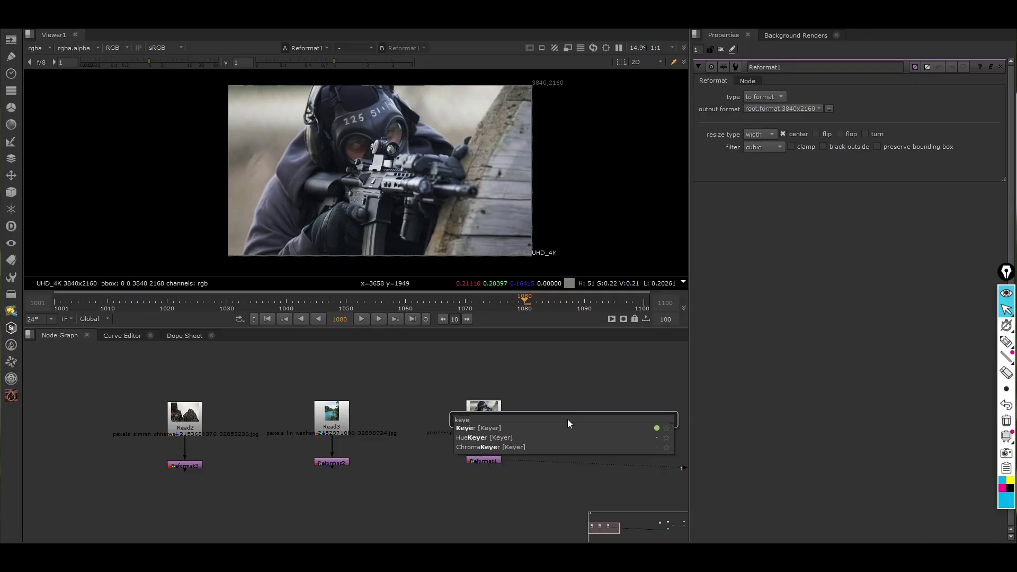
key("Return")
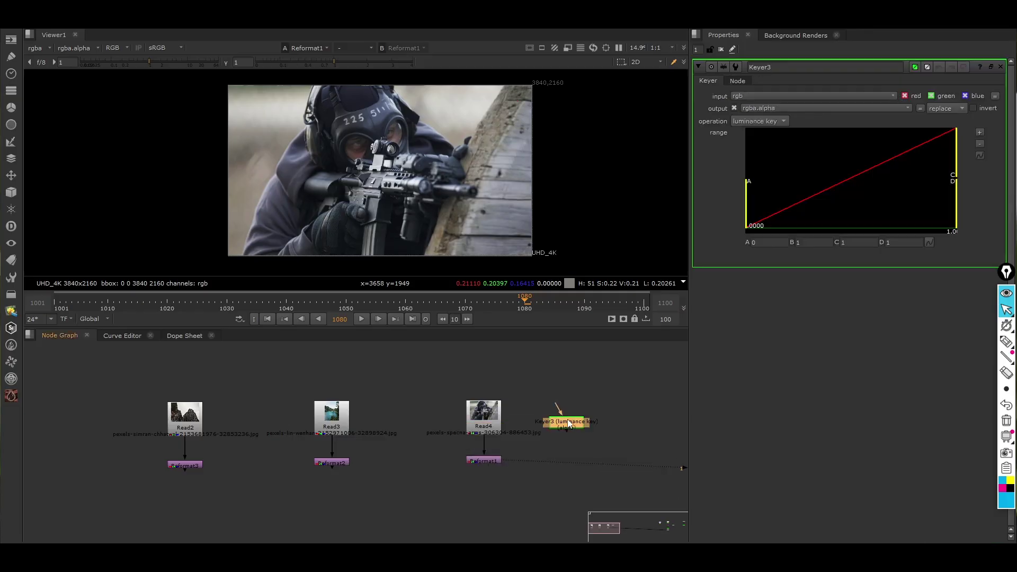
left_click_drag(569, 422, 484, 527)
middle_click_drag(502, 509, 499, 479)
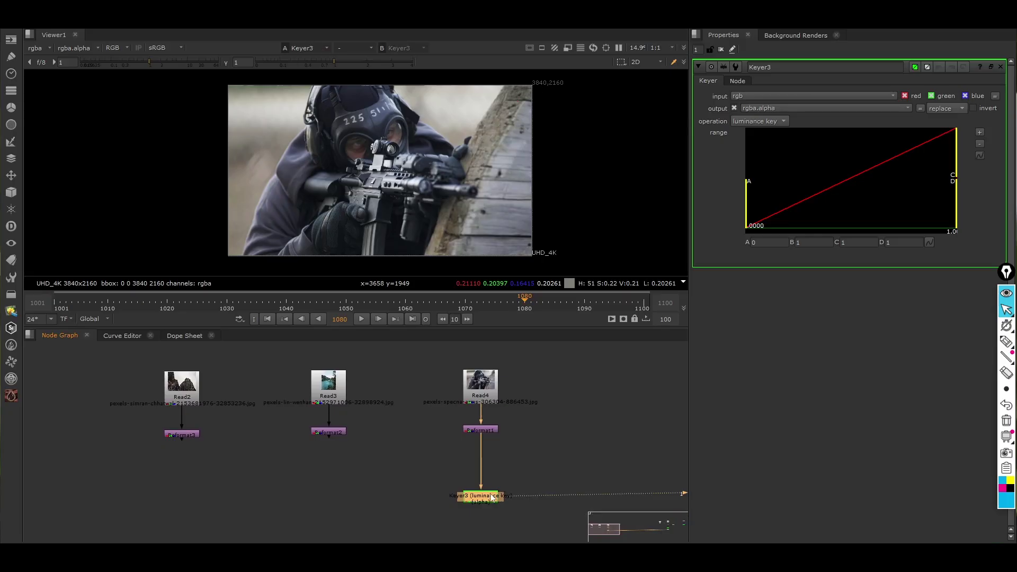
Move Keyer3 under the mountain image's Reformat node, connect it there, and view its alpha
left_click_drag(240, 519, 194, 519)
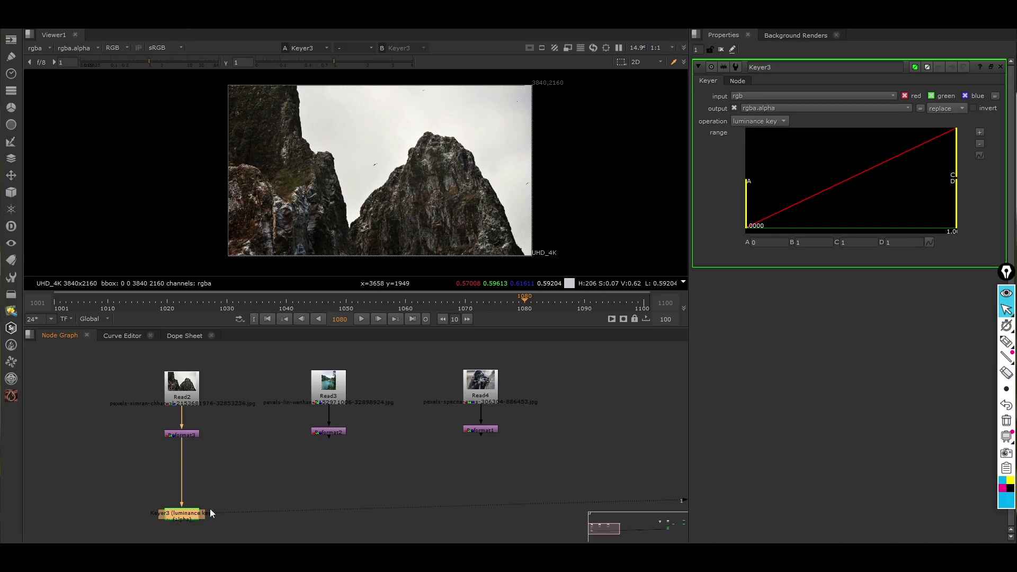
left_click(230, 484)
left_click(183, 519)
key("1")
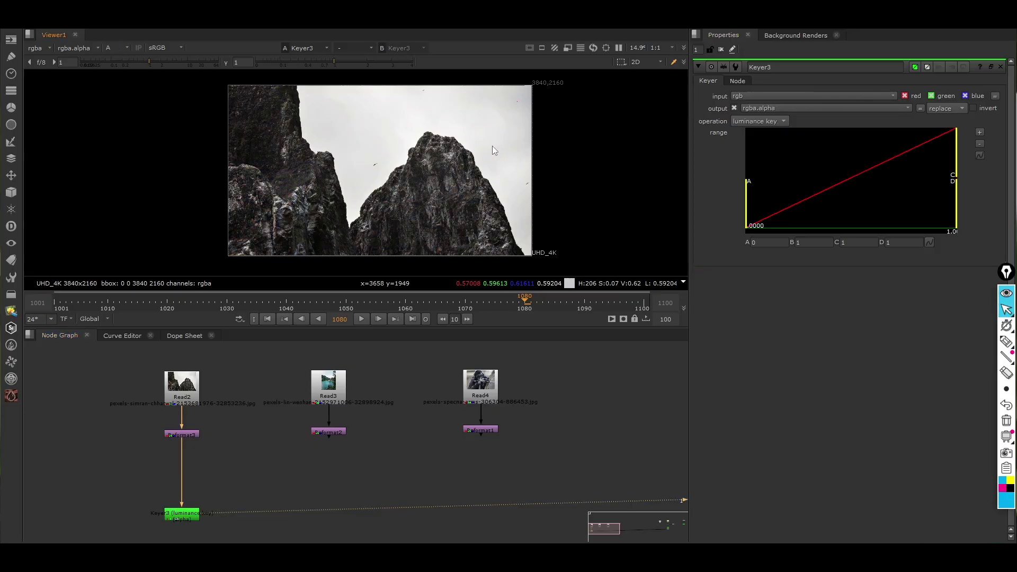
Set Keyer3's range to A about 0.427 and B about 0.467 to isolate the sky, and compare the matte with the image
left_click_drag(750, 206, 877, 204)
left_click_drag(956, 174, 899, 177)
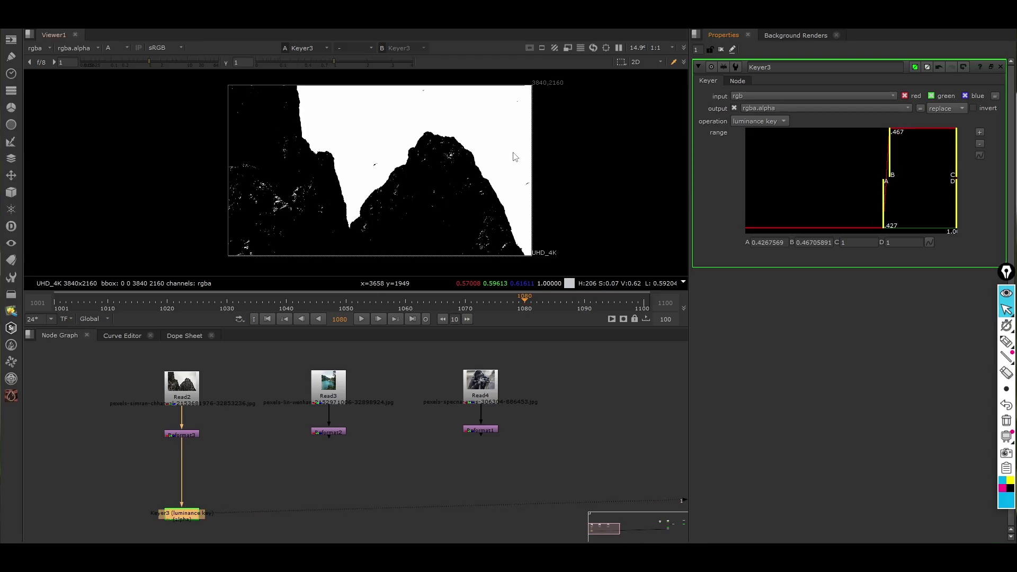
key("a")
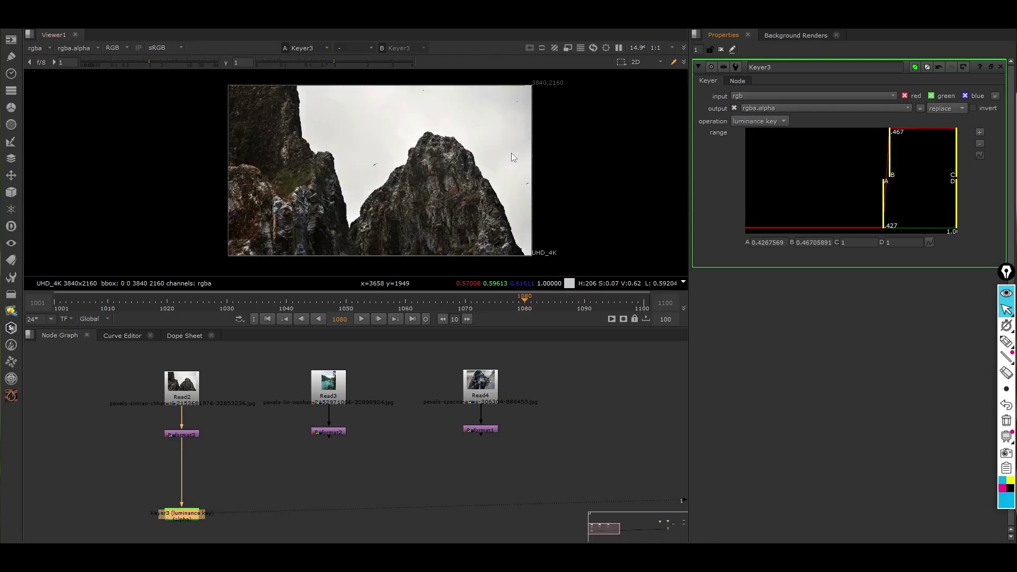
key("a")
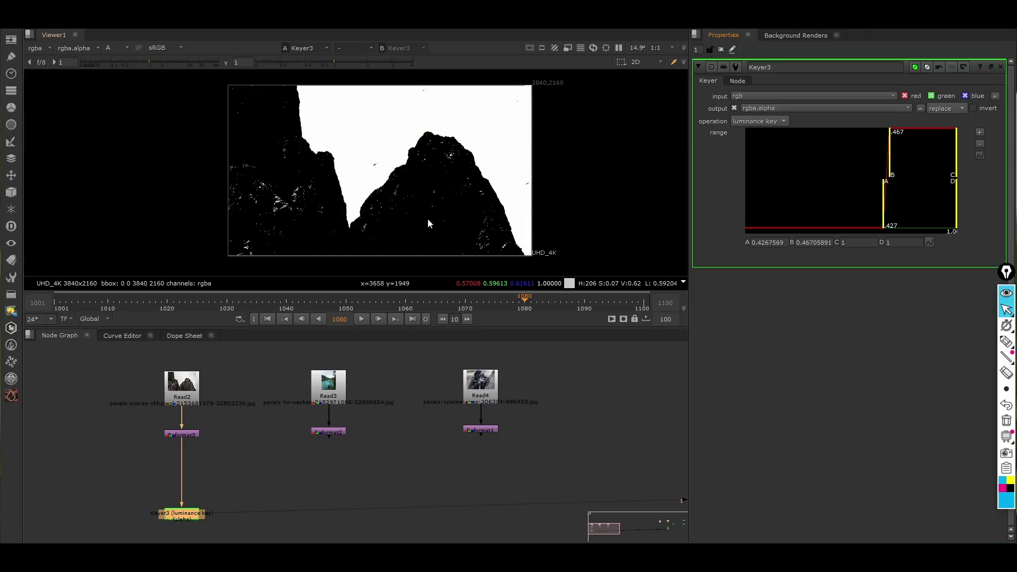
Invert Keyer3's matte with A at about 0.423, and compare the mountain matte with the color image
left_click(976, 107)
scroll(451, 181, "down", 1)
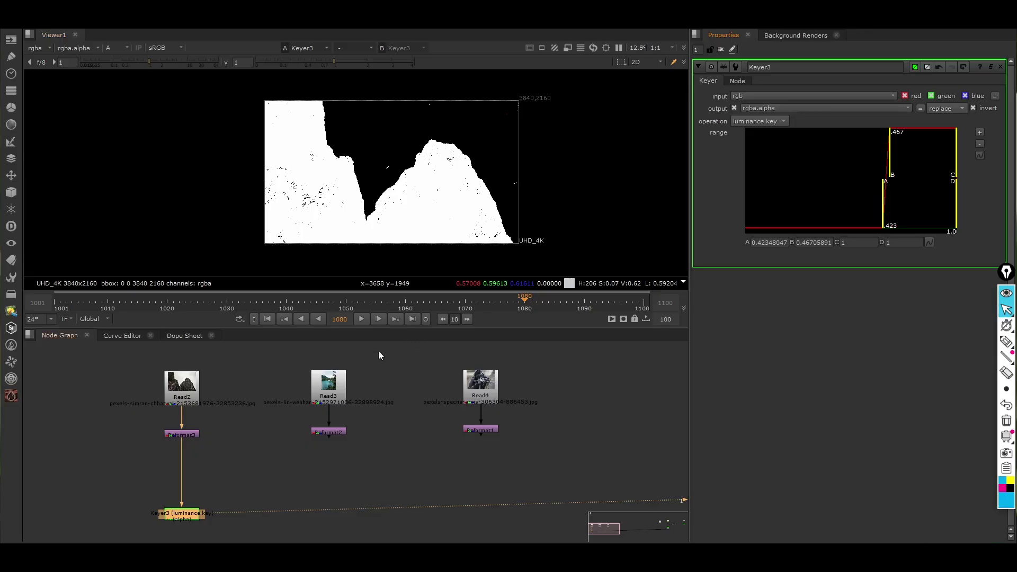
key("a")
middle_click_drag(327, 216, 373, 229)
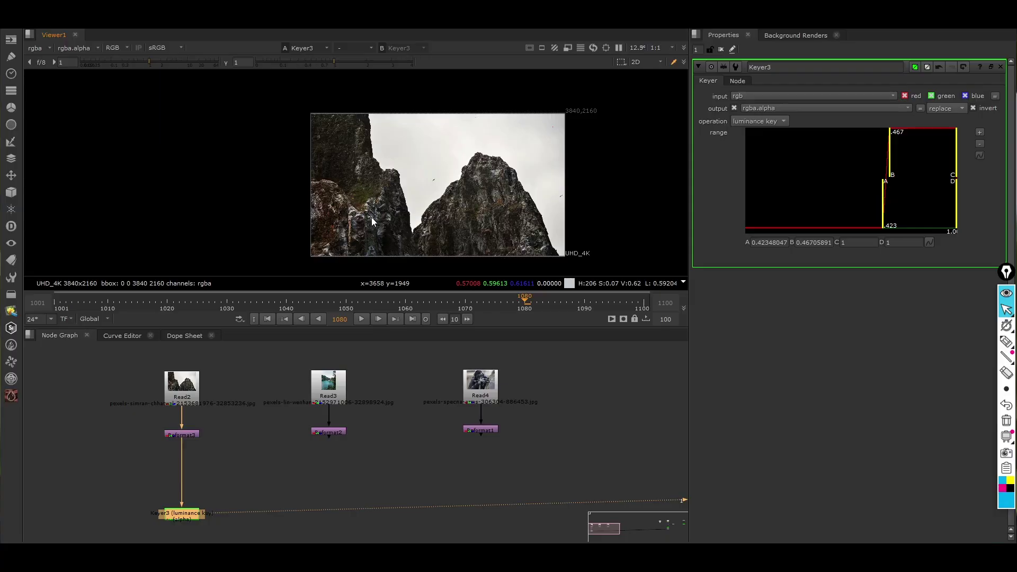
key("a")
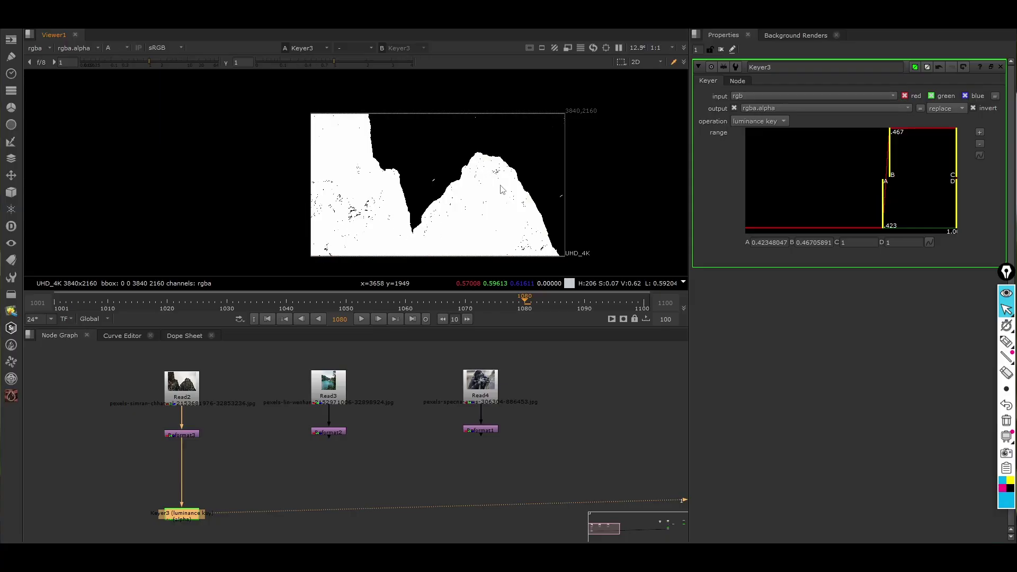
Add a Premult node and connect it below Keyer3
left_click(266, 471)
middle_click_drag(247, 488, 253, 455)
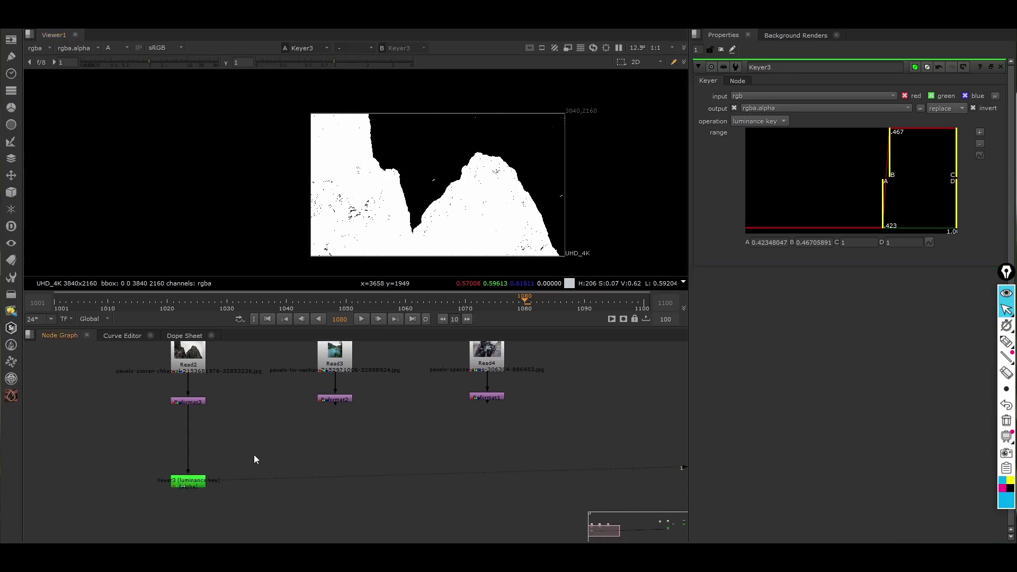
key("Tab")
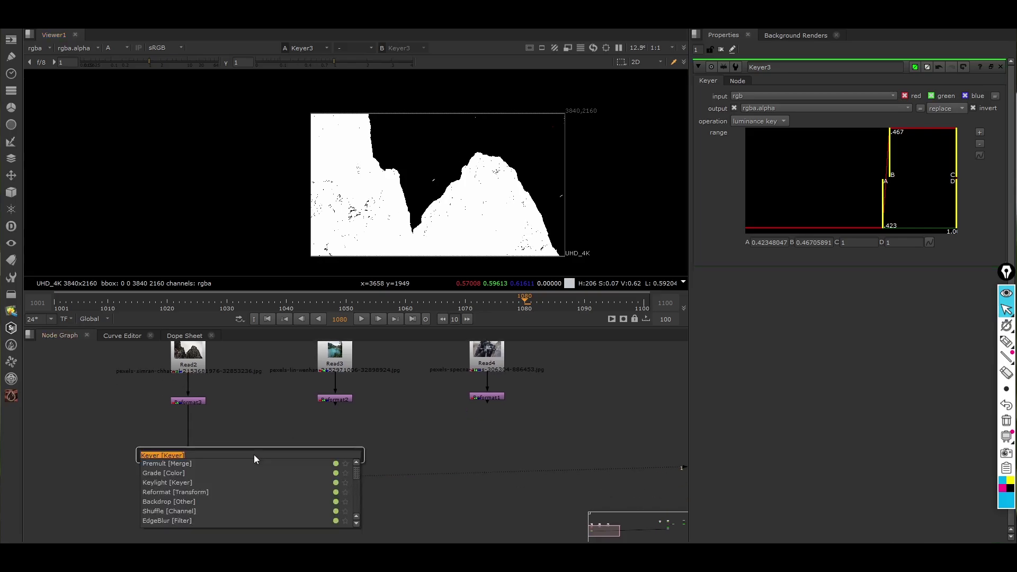
type("pre")
key("Down")
key("Return")
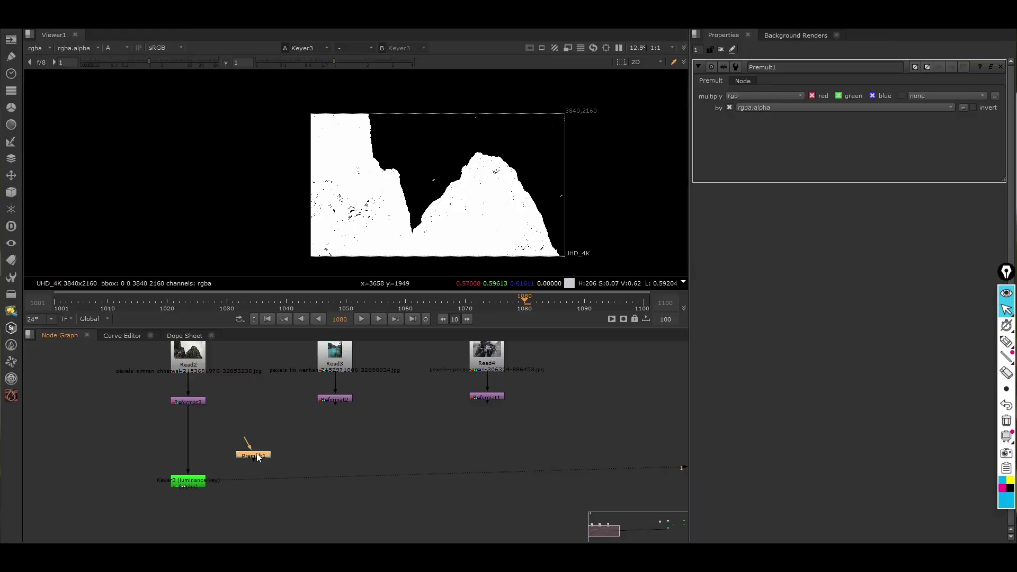
left_click(260, 469)
left_click_drag(258, 456, 192, 512)
Add a CheckerBoard node beside Keyer3 as a background
left_click(266, 459)
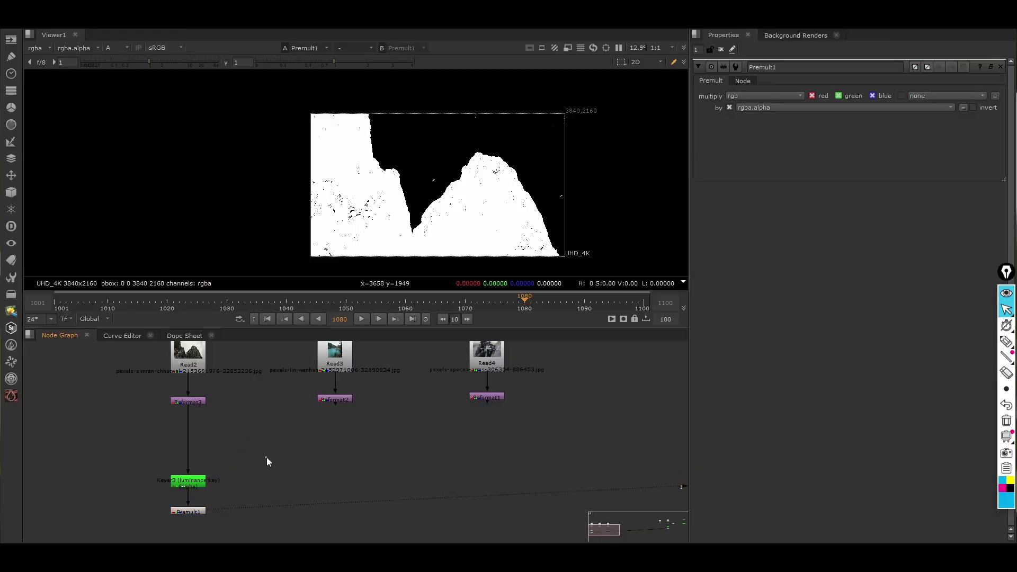
key("Tab")
type("ched")
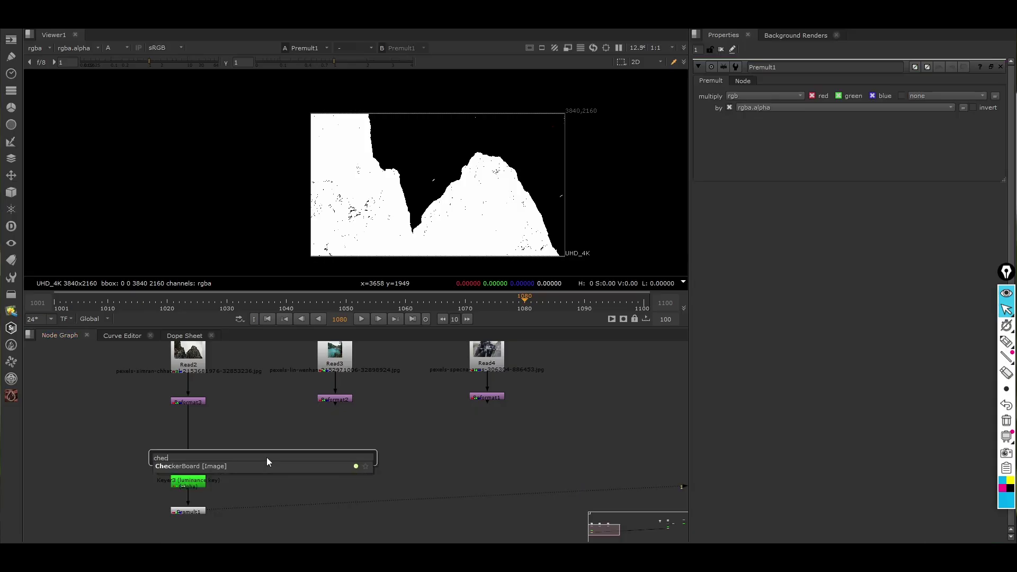
key("Return")
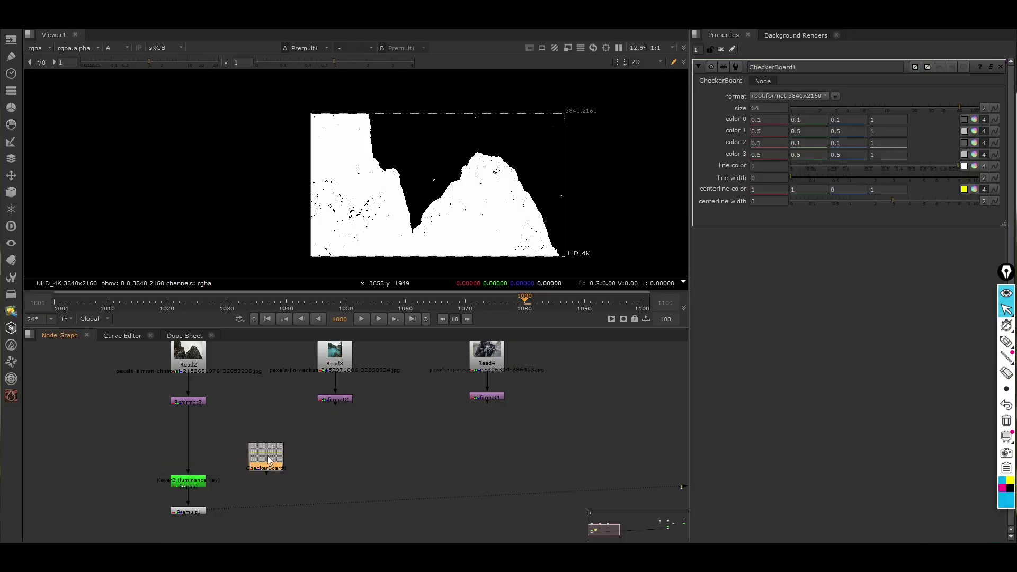
left_click_drag(270, 459, 281, 449)
Merge the premultiplied mountains over the CheckerBoard with a Merge node set to over, and switch the viewer back to color
left_click(374, 449)
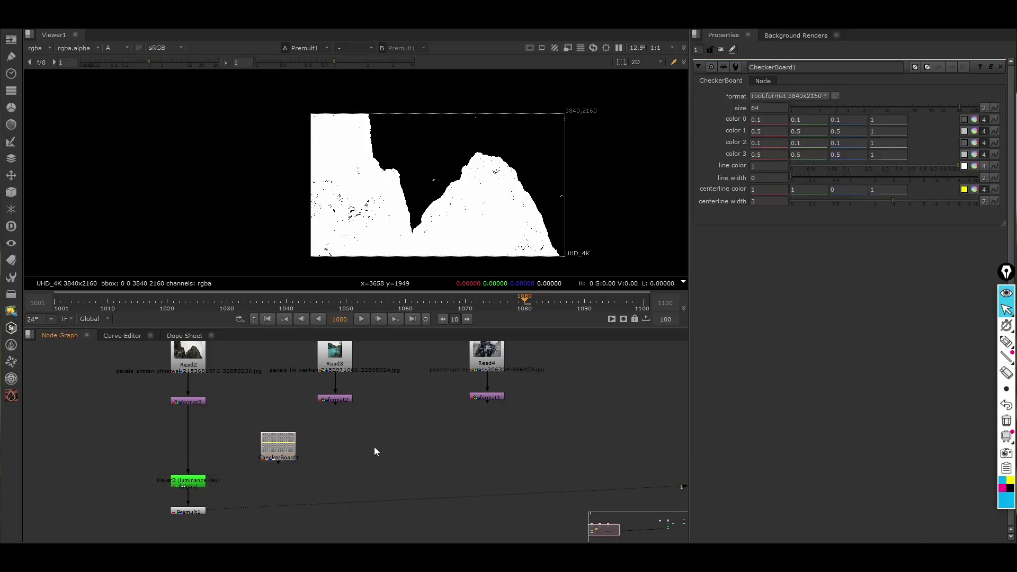
key("m")
left_click_drag(372, 444, 278, 450)
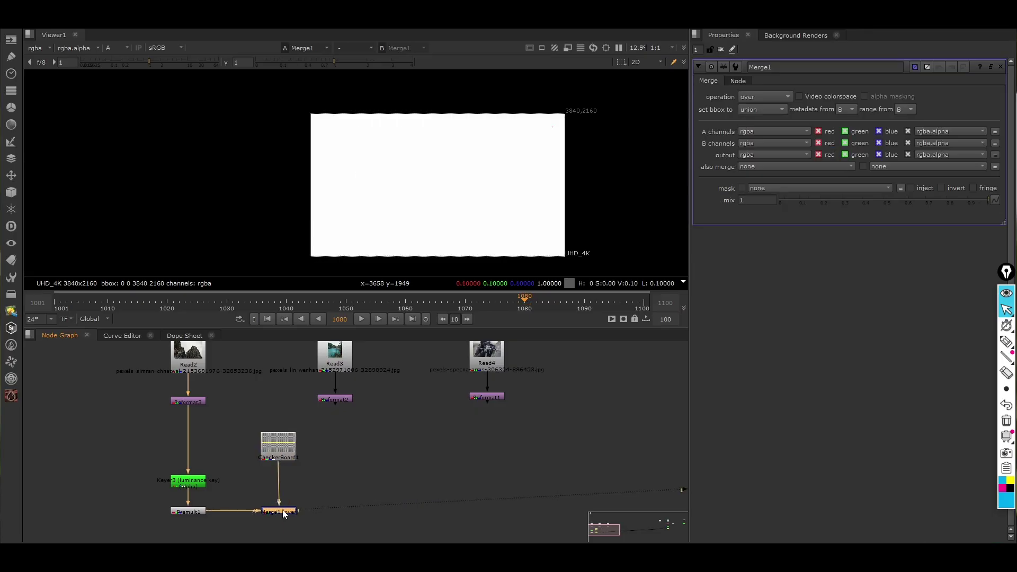
left_click(344, 443)
key("a")
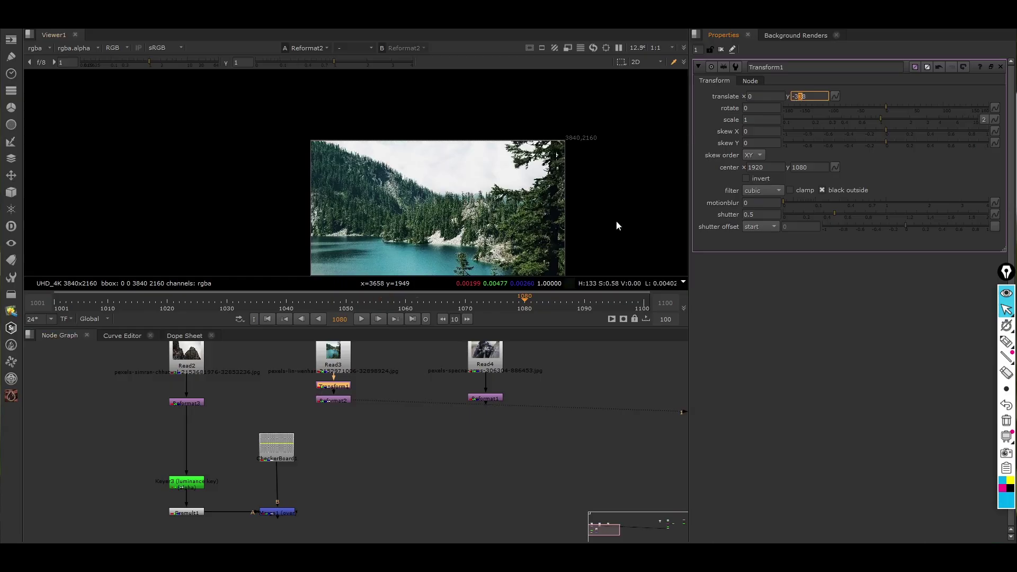
Set Transform1's y translate to -358 and add a Keyer below the lake image's Reformat2
left_click_drag(797, 96, 721, 233)
left_click(489, 446)
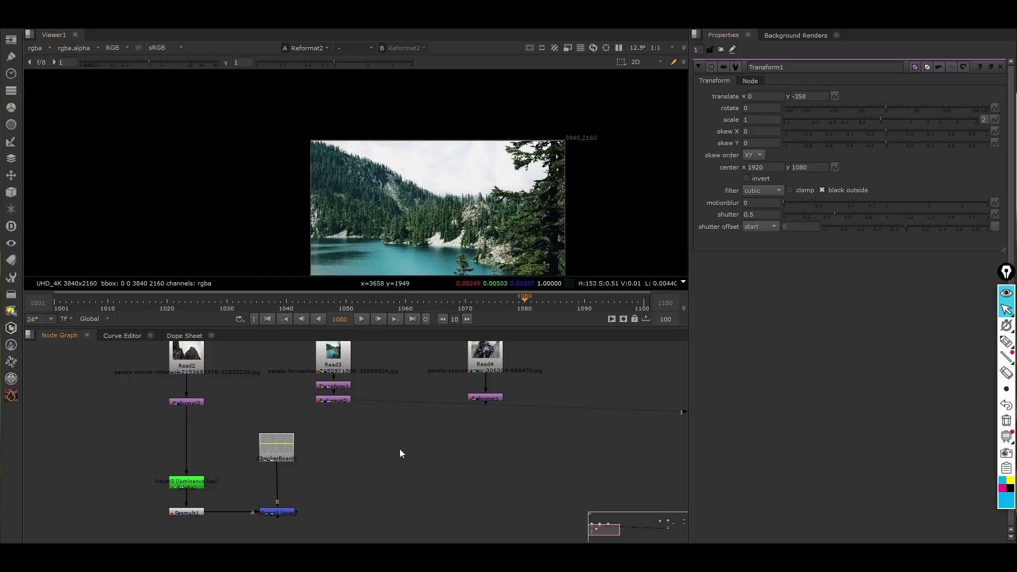
key("Tab")
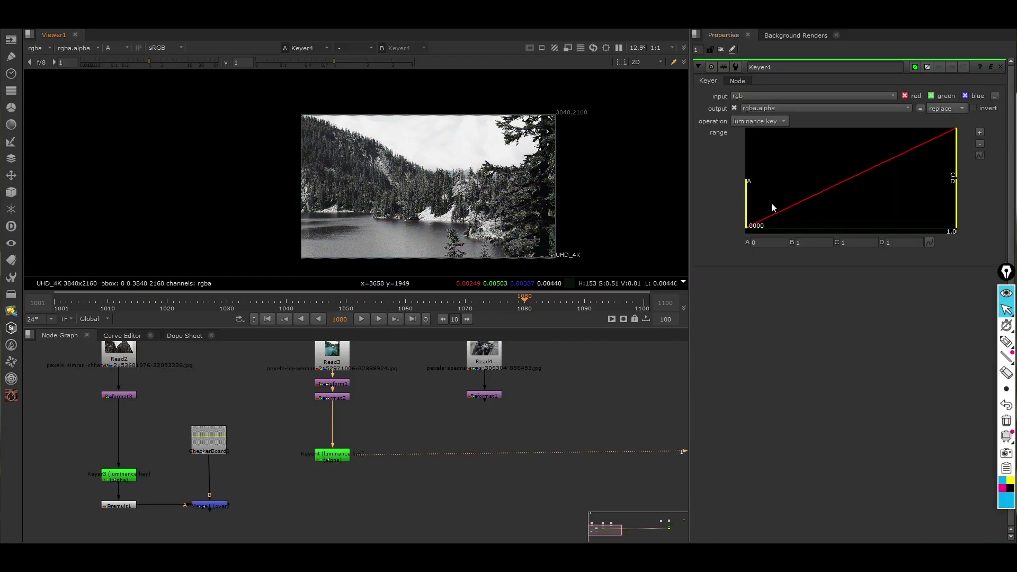
Set Keyer4's range to A about 0.572 and B about 0.70, invert the matte, and compare it with the lake image
left_click_drag(772, 207, 905, 205)
left_click_drag(956, 173, 921, 173)
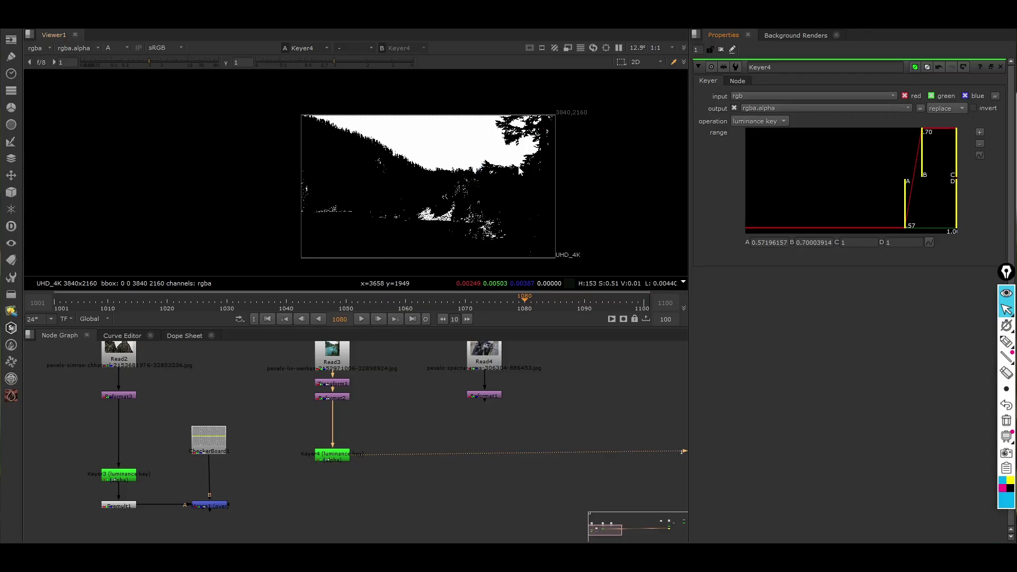
left_click(973, 109)
key("a")
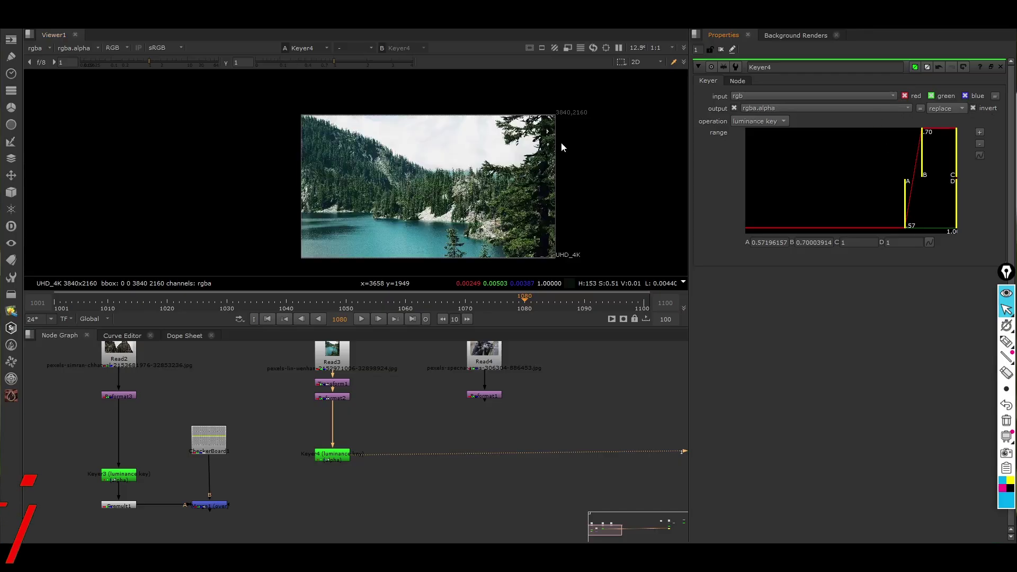
Examine Keyer4's matte along the treeline, sky and lakeshore, alternating between the alpha channel and the color image
key("a")
key("a")
key("a")
scroll(430, 176, "up", 2)
scroll(430, 180, "up", 5)
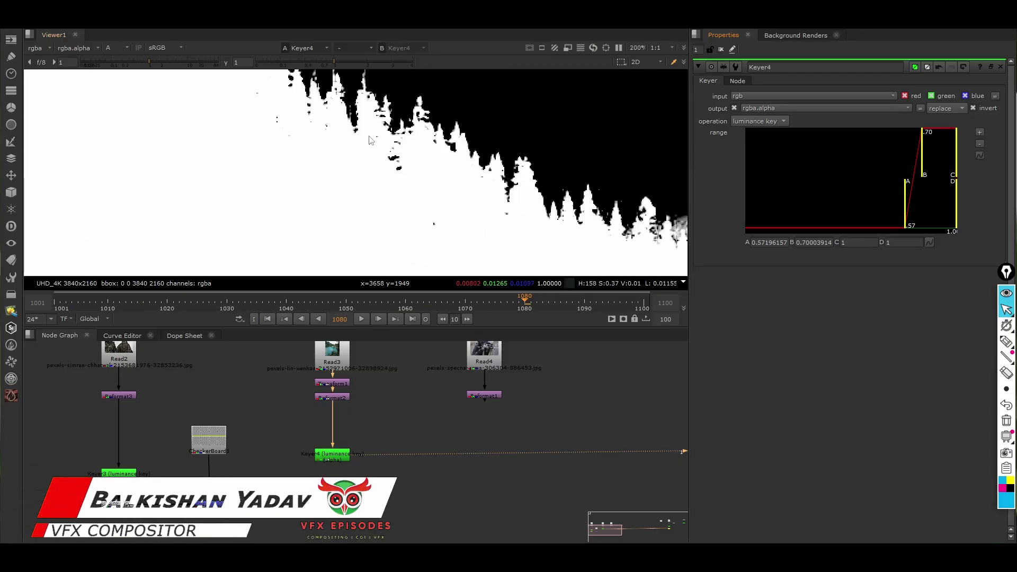
scroll(312, 127, "down", 5)
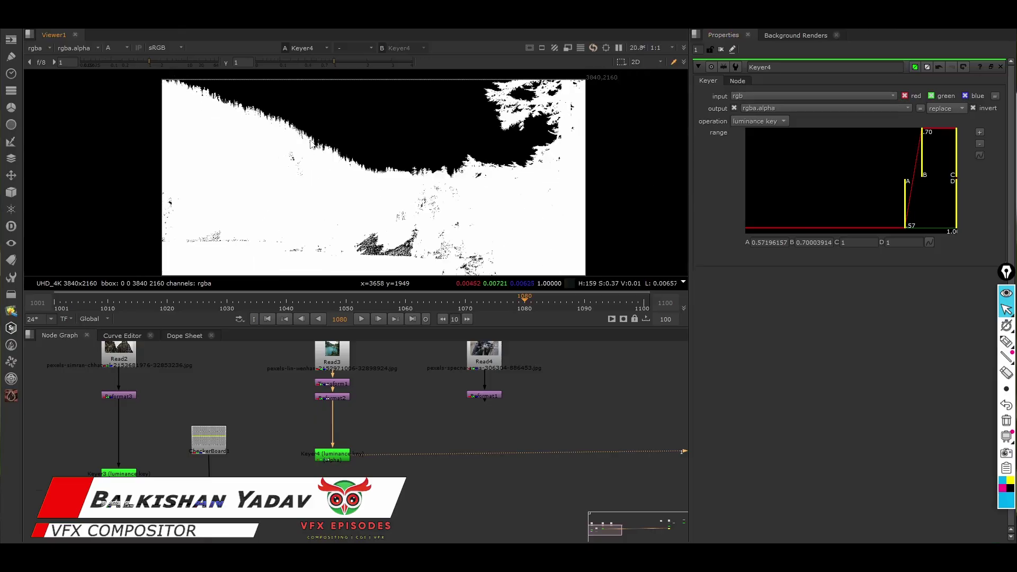
key("a")
scroll(347, 131, "up", 1)
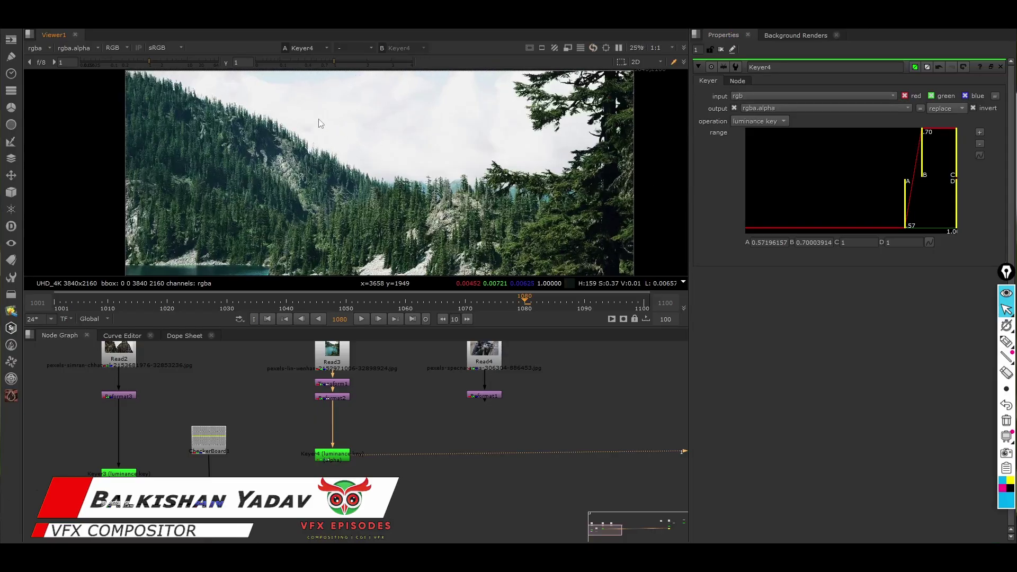
scroll(320, 167, "down", 2)
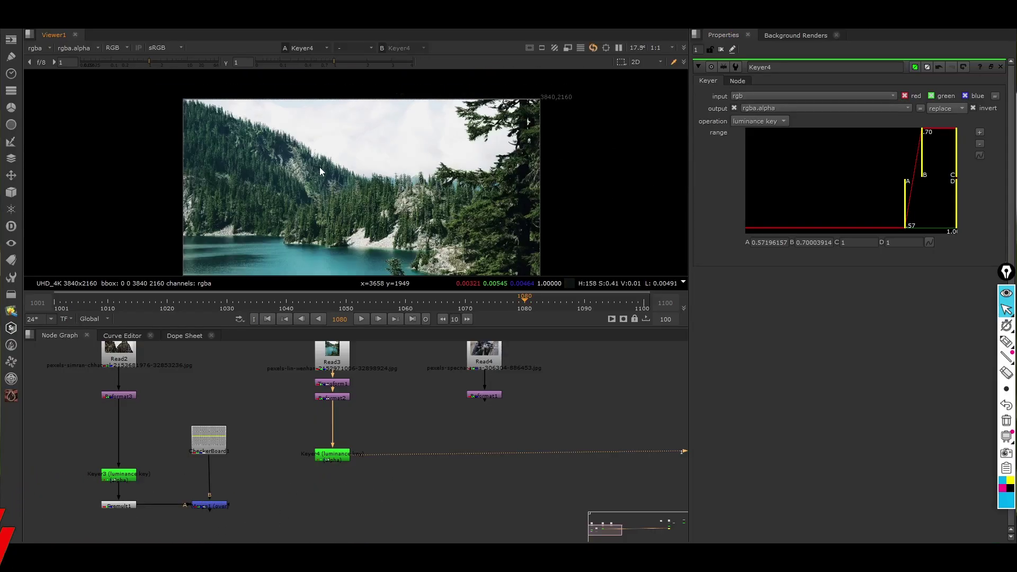
key("a")
scroll(321, 147, "up", 4)
scroll(318, 167, "down", 4)
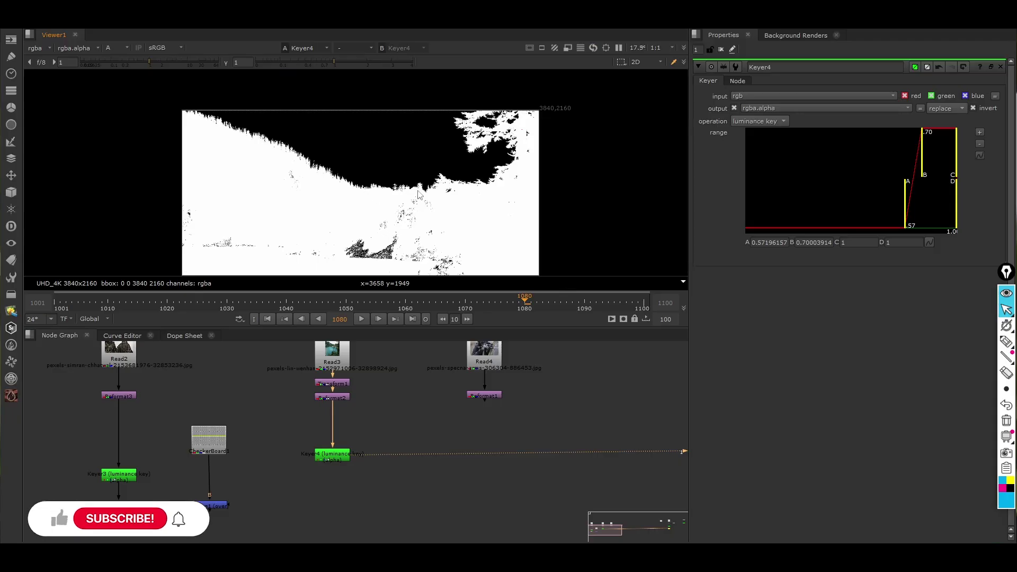
scroll(418, 190, "down", 2)
key("a")
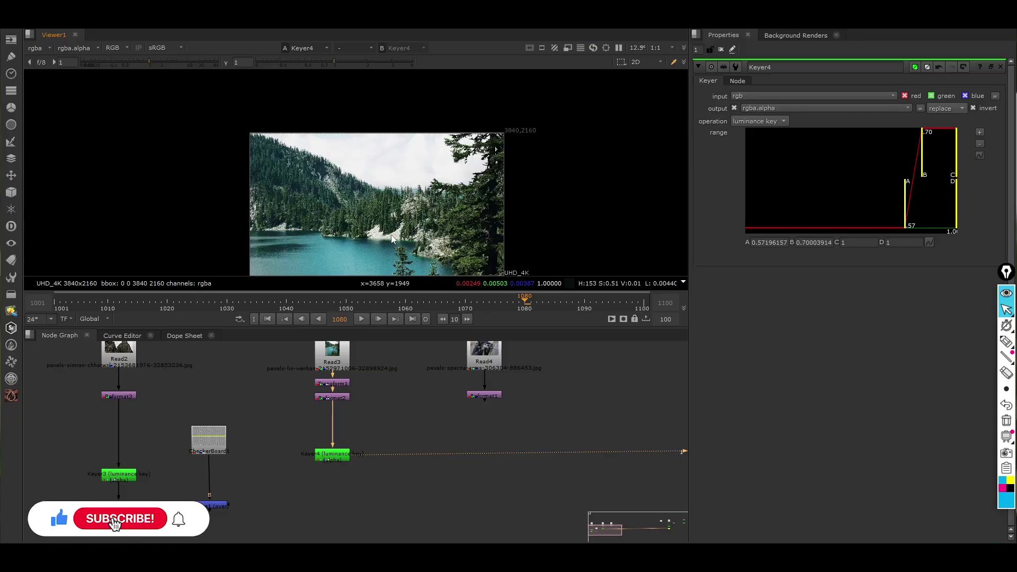
scroll(398, 236, "down", 1)
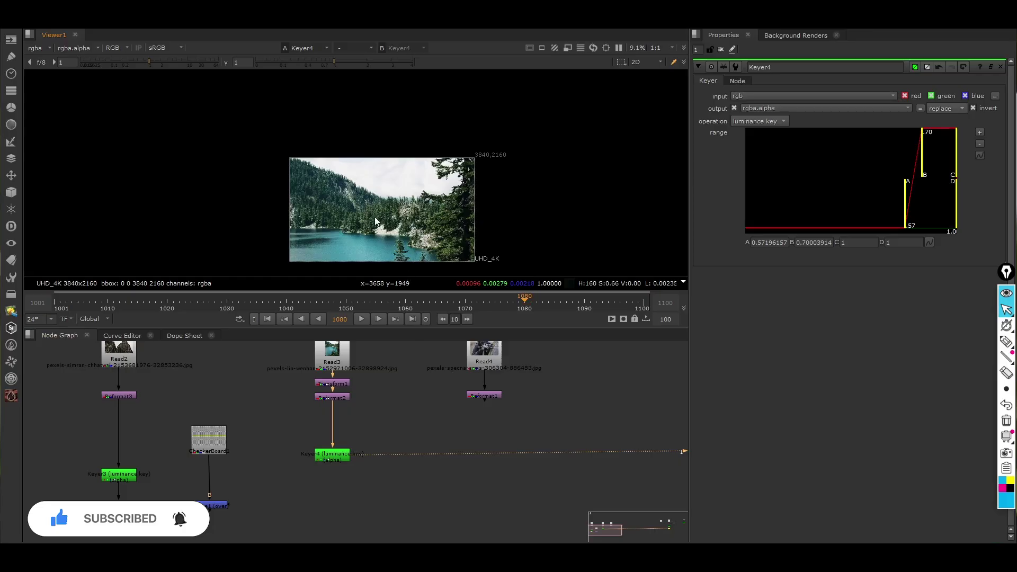
Move Keyer4 lower in the lake branch and add a Premult node beneath it
left_click_drag(345, 461, 346, 487)
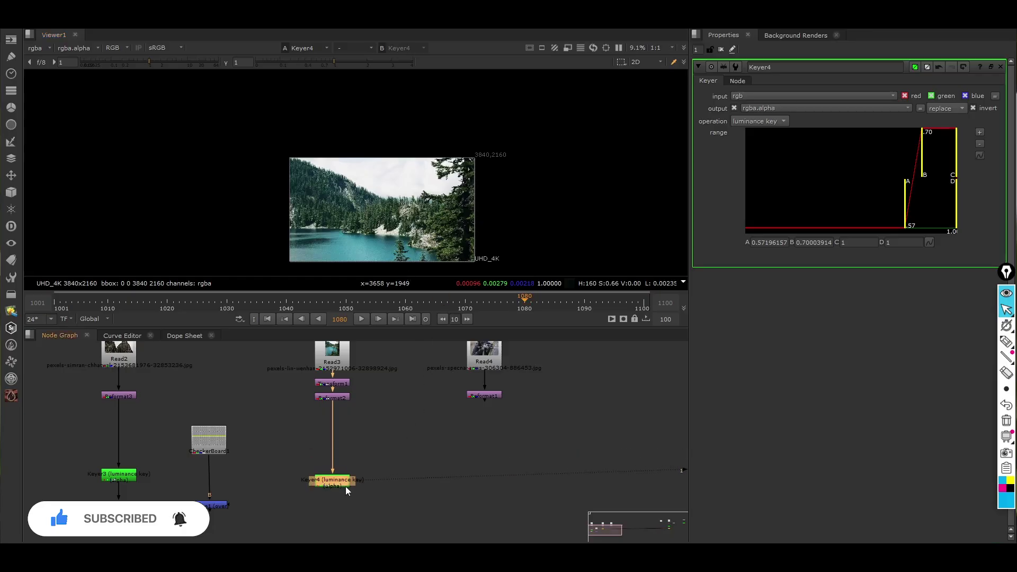
left_click(391, 418)
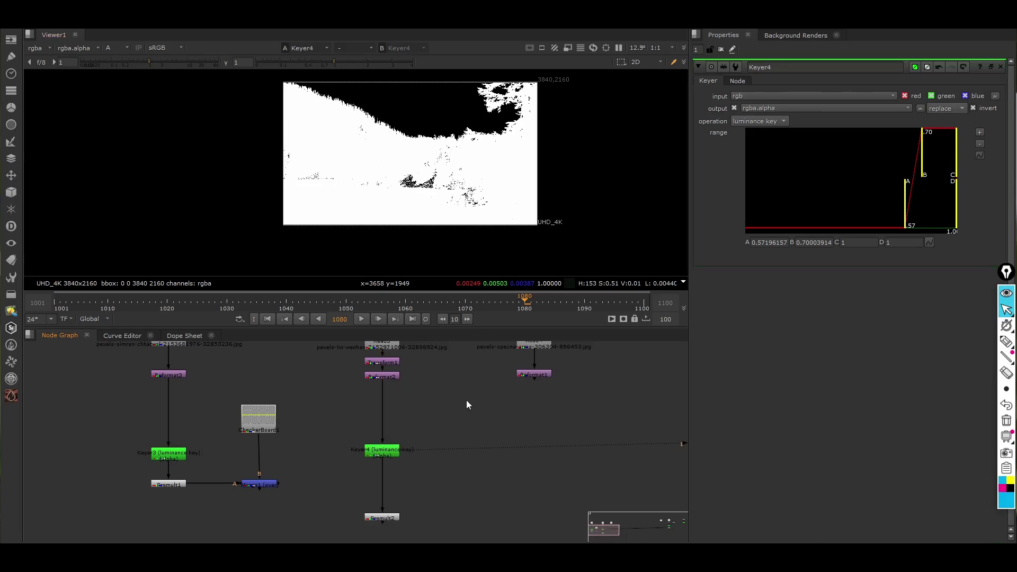
Add a Roto node and draw a closed Bezier around the trees and lake just below the skyline, extending past the frame edges
key("o")
left_click(269, 145)
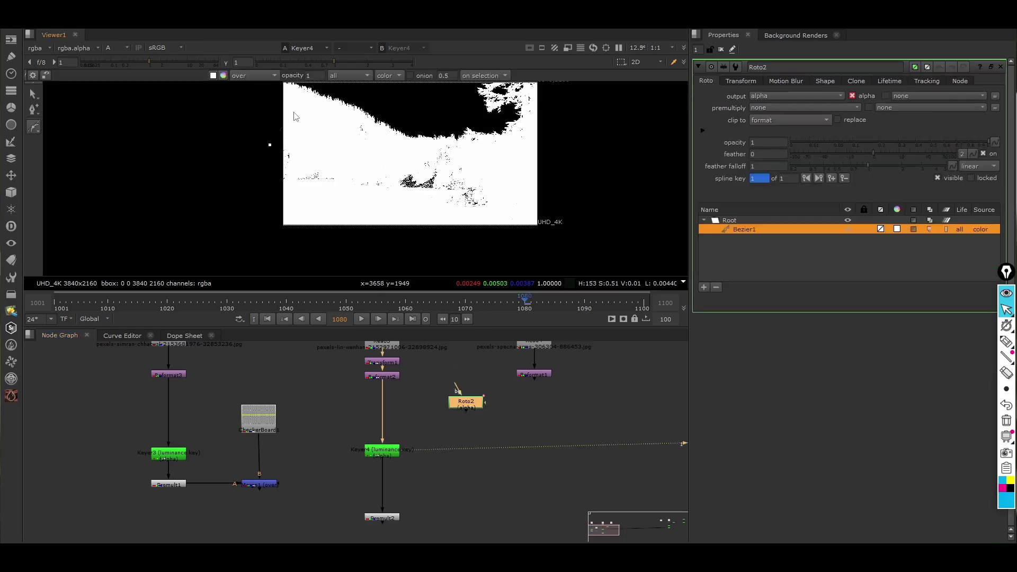
left_click(293, 111)
left_click(335, 109)
left_click(363, 122)
left_click(385, 137)
left_click(432, 150)
left_click(449, 145)
left_click(478, 147)
left_click(549, 145)
middle_click_drag(570, 192, 570, 173)
left_click(571, 227)
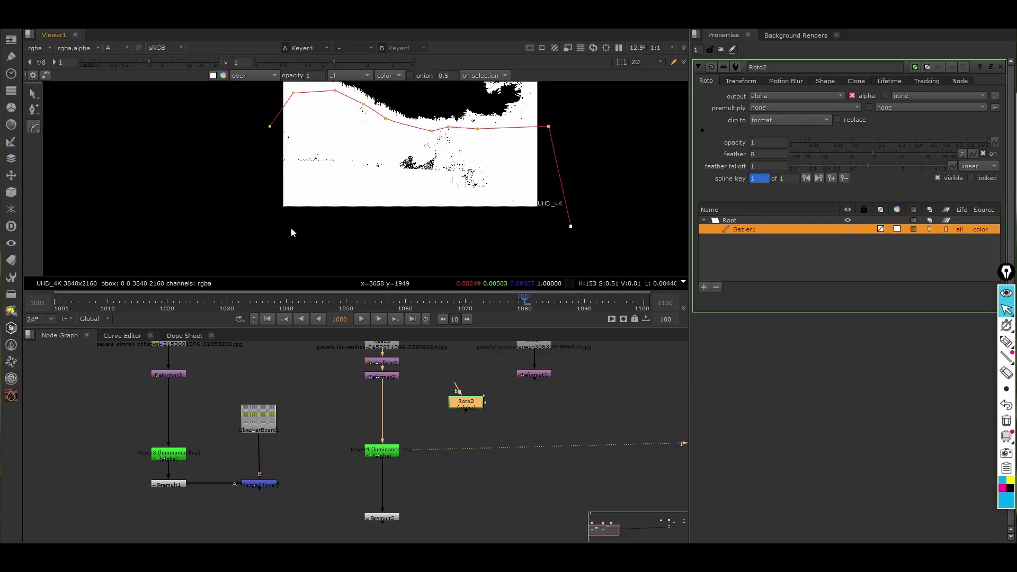
left_click(258, 227)
left_click(270, 126)
left_click(437, 425)
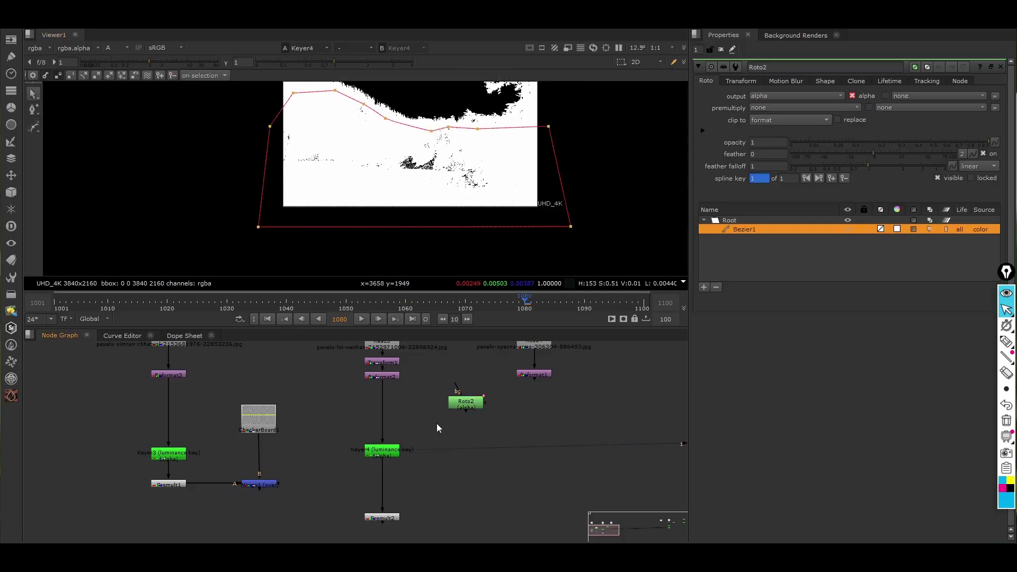
Combine the Roto with Keyer4's alpha through a union ChannelMerge above Premult2, and view Premult2 in color
key("Tab")
type("chan")
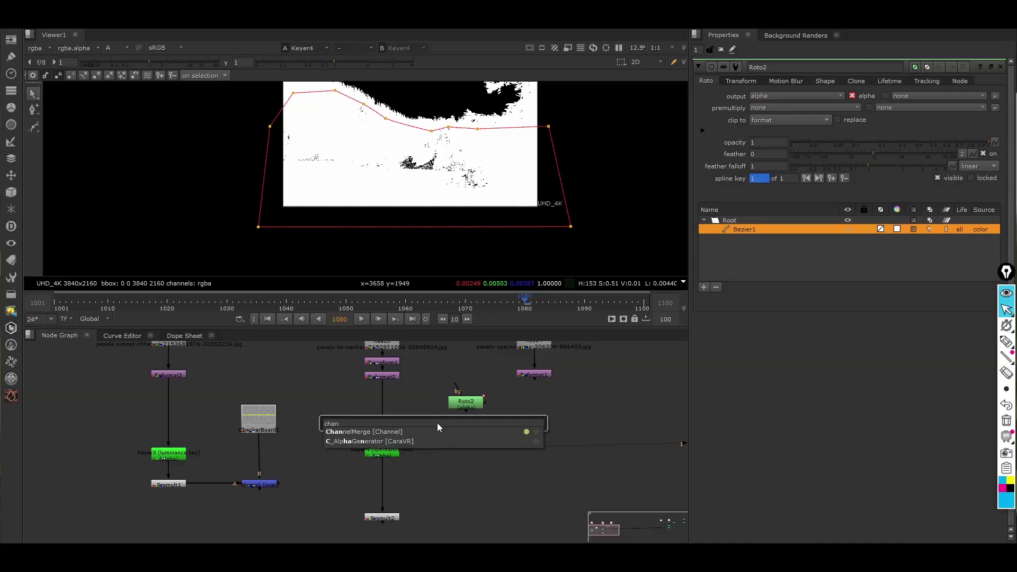
key("Return")
left_click_drag(444, 435, 464, 490)
left_click(444, 455)
left_click(387, 516)
key("1")
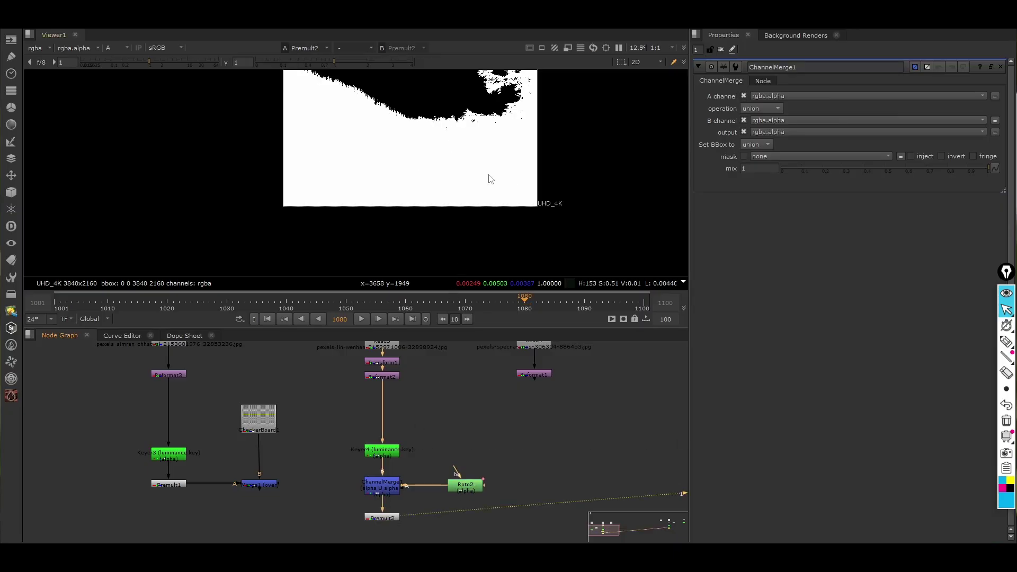
key("a")
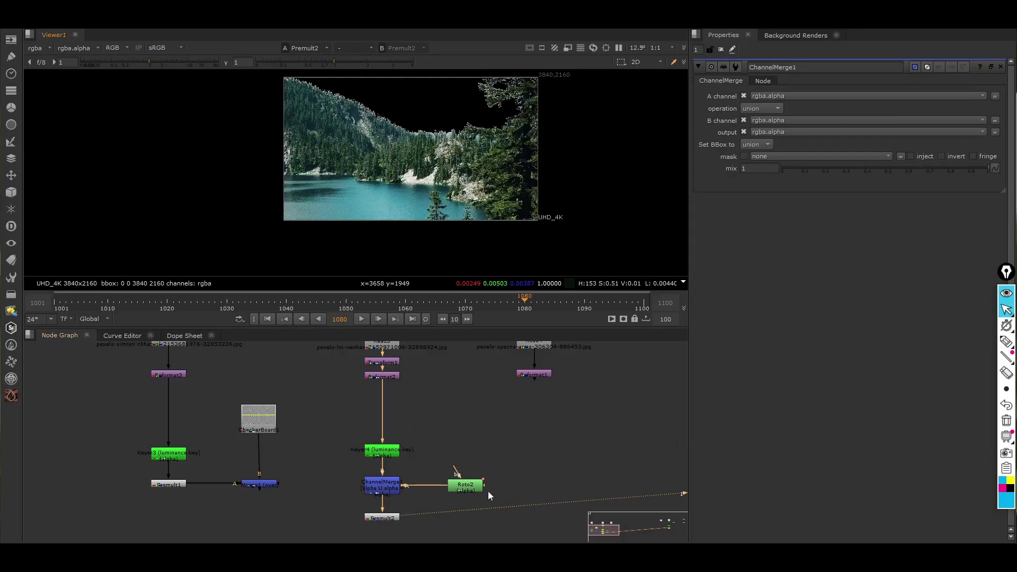
Duplicate the CheckerBoard and Merge pair, connect Premult2 to the copied Merge's A input, and view the lake composite
left_click_drag(303, 386, 224, 497)
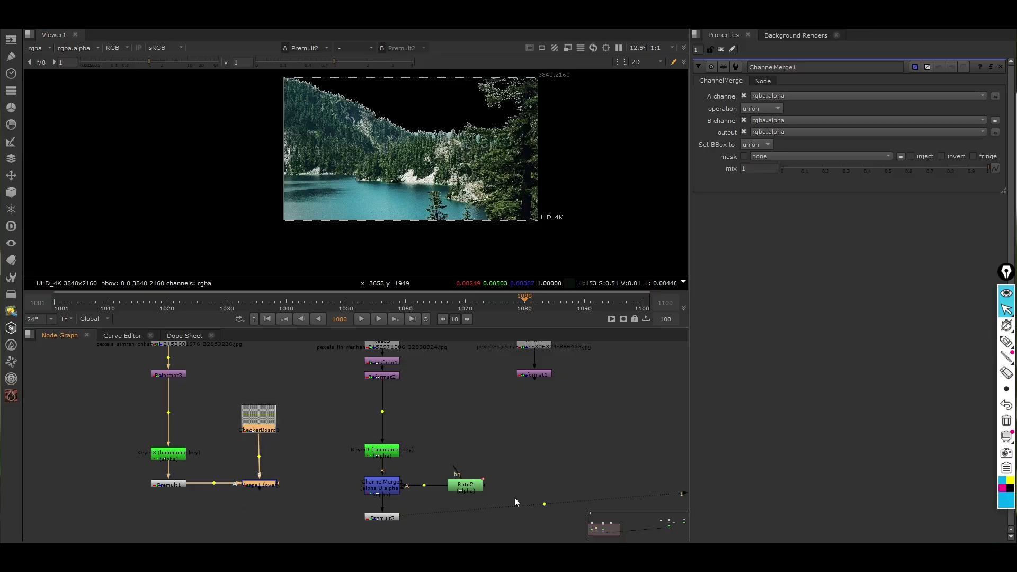
middle_click_drag(568, 469, 510, 453)
left_click(510, 452)
key("ctrl+v")
left_click_drag(487, 514, 329, 526)
left_click(514, 517)
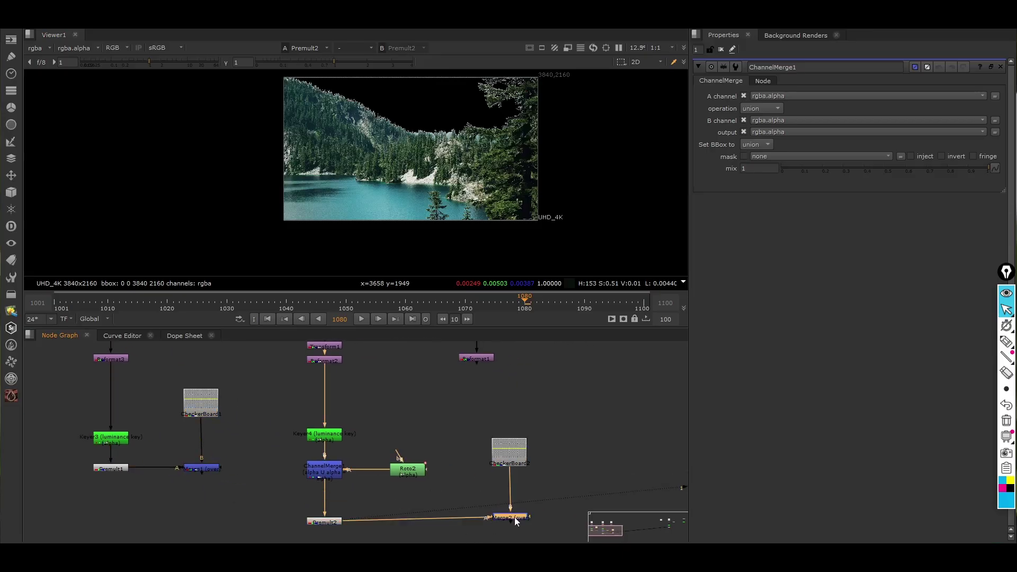
key("1")
middle_click_drag(448, 143, 439, 167)
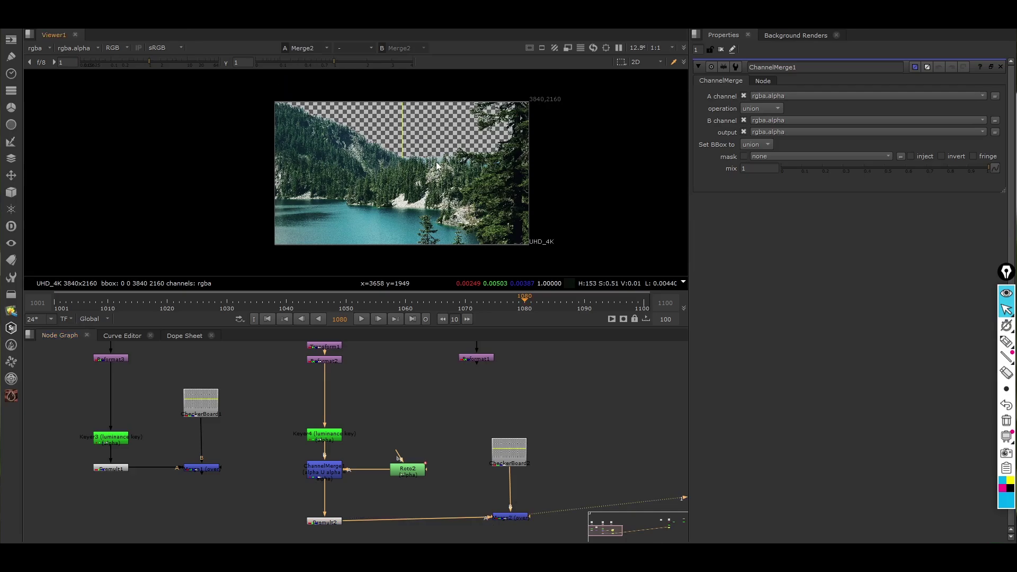
Tidy the node graph by spacing Read4's branch away from the lake branch and aligning the lake's CheckerBoard and Merge with Premult2
scroll(507, 401, "down", 2)
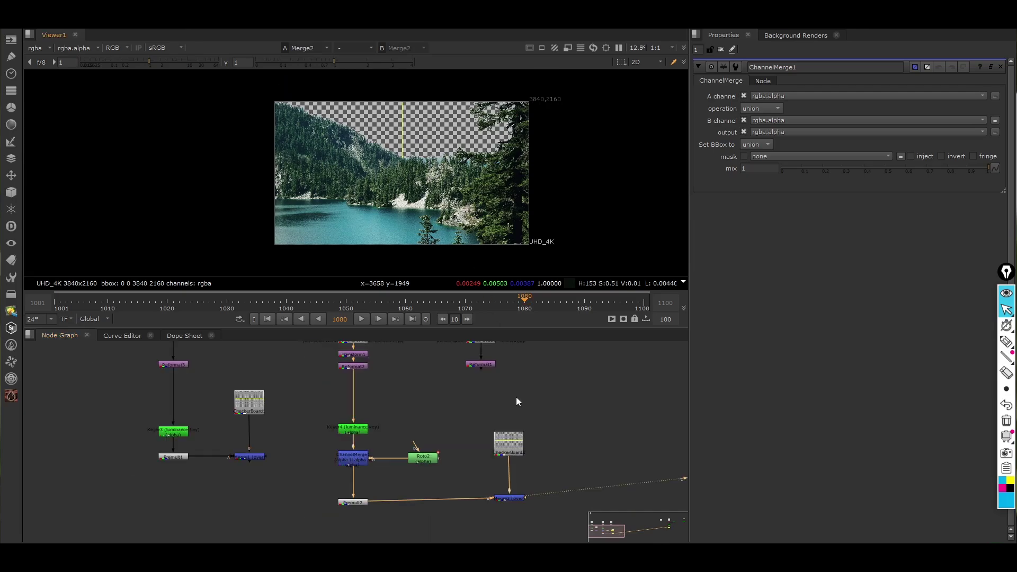
middle_click_drag(504, 374, 406, 402)
left_click_drag(362, 412, 485, 363)
scroll(408, 366, "down", 2)
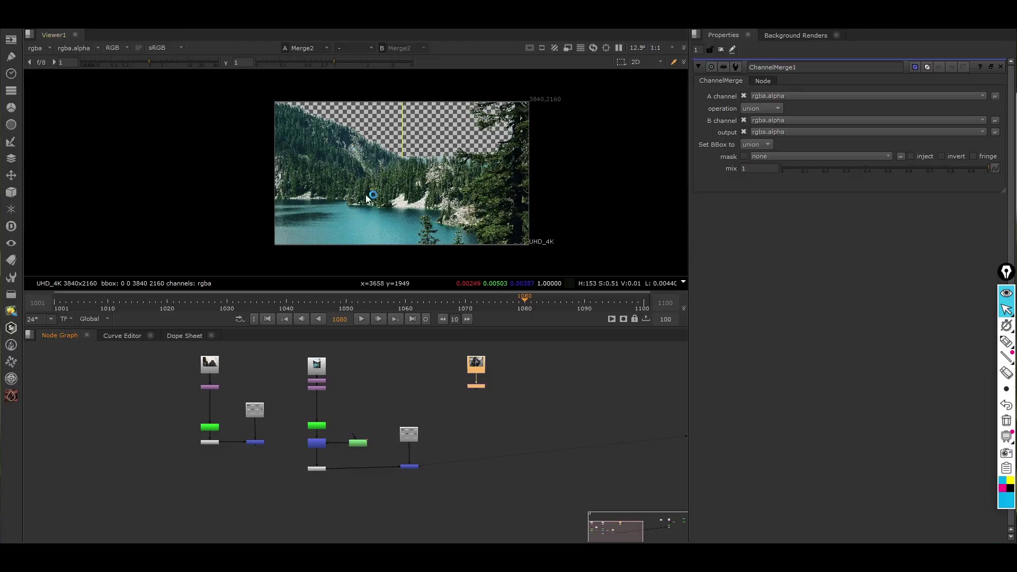
left_click_drag(295, 355, 433, 478)
left_click_drag(415, 441, 500, 365)
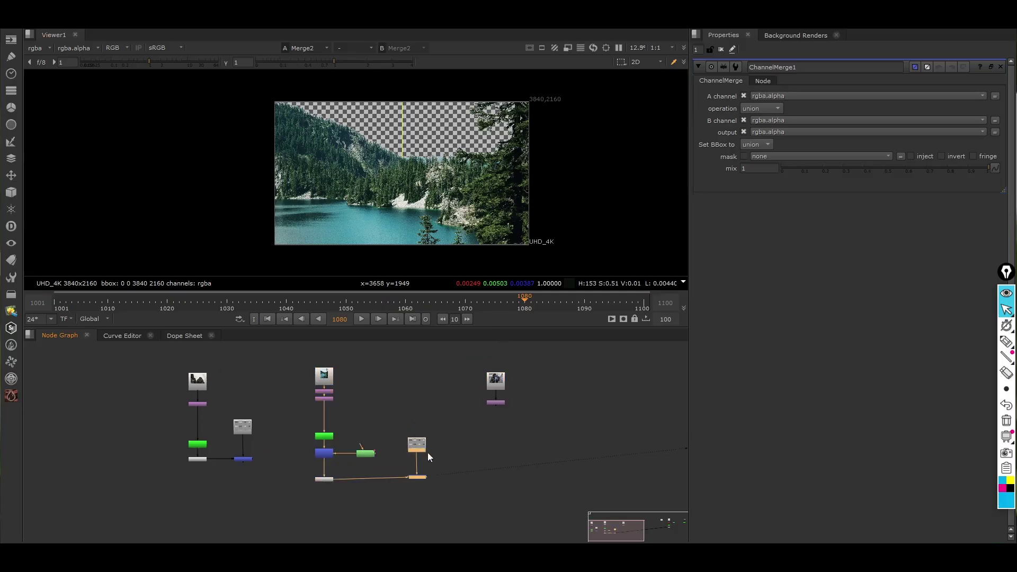
left_click_drag(444, 347, 281, 520)
left_click(369, 517)
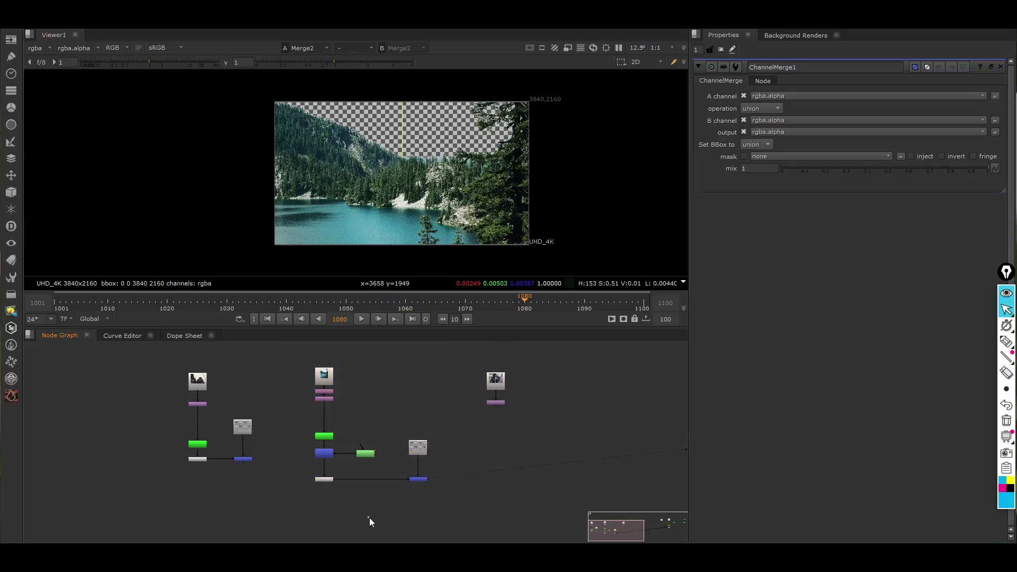
left_click(419, 480)
left_click_drag(451, 416, 401, 492)
left_click_drag(418, 453, 422, 453)
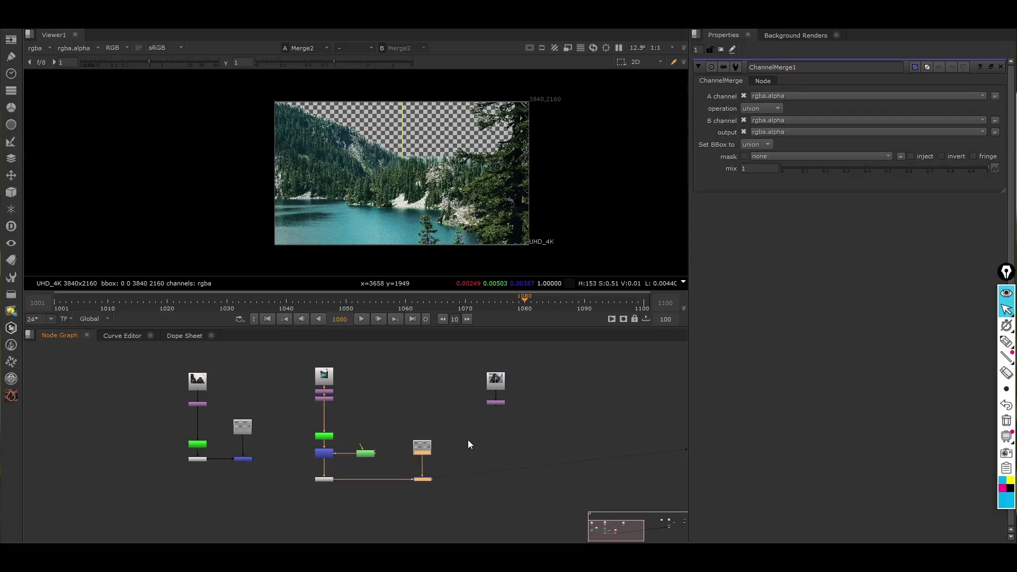
left_click(469, 440)
View Reformat1's output and examine the masked soldier image's bright and dark areas
scroll(498, 402, "up", 3)
left_click(498, 403)
key("1")
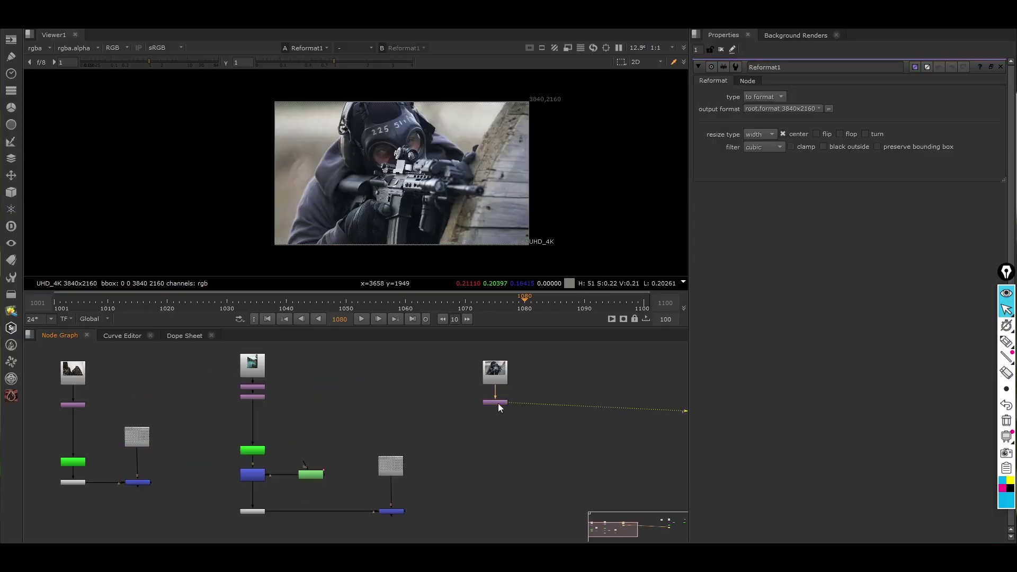
scroll(449, 177, "up", 1)
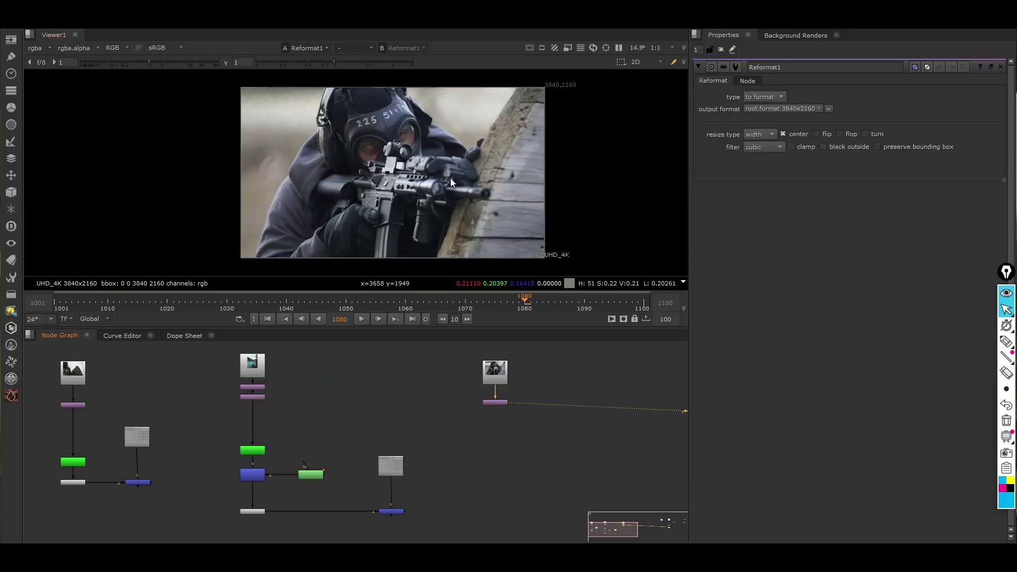
scroll(483, 368, "up", 3)
left_click_drag(459, 460, 599, 301)
scroll(550, 439, "down", 3)
left_click(561, 451)
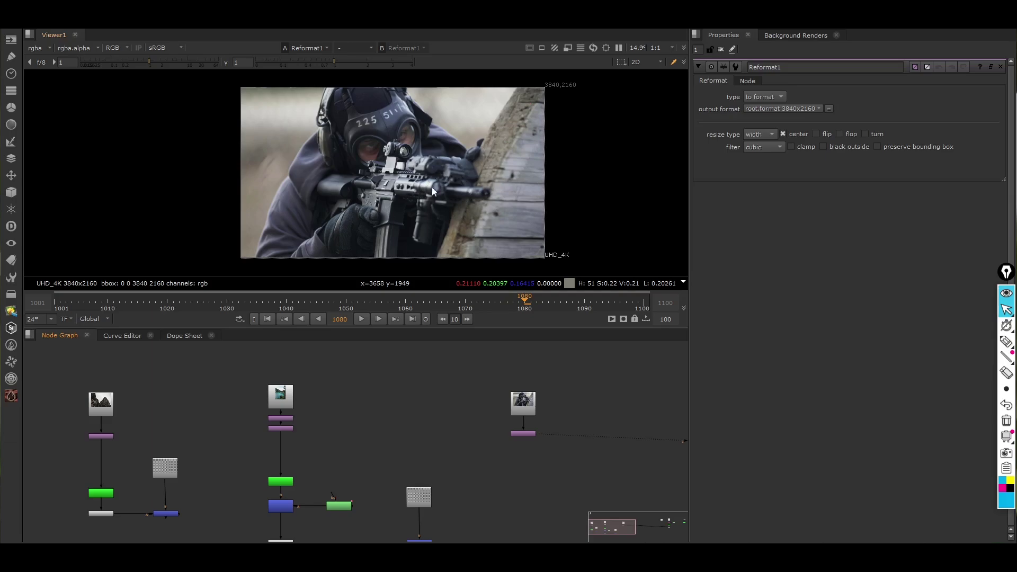
middle_click_drag(454, 202, 433, 184)
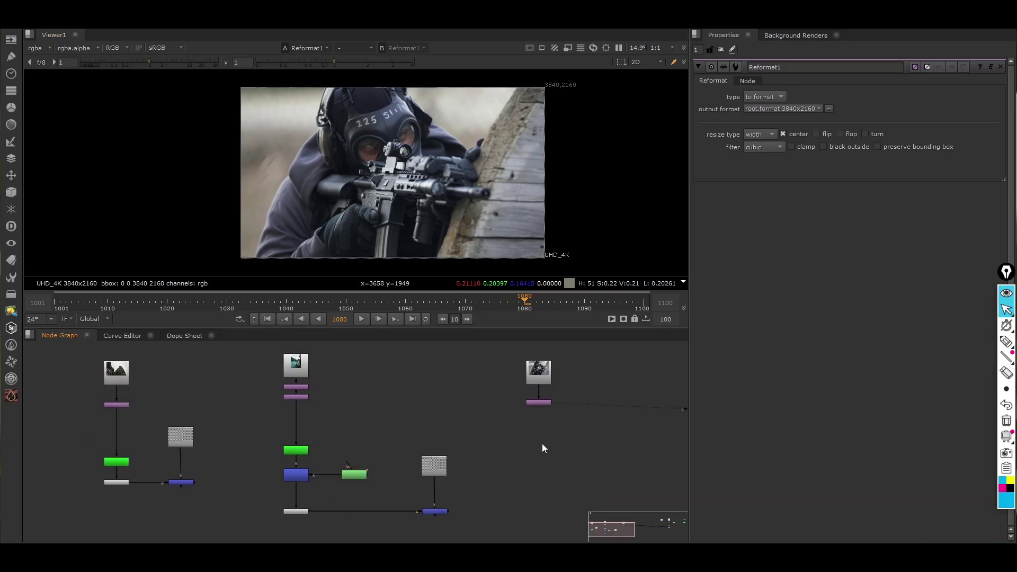
Add a luminance Keyer below Reformat1 and raise its range A to about 0.118 while viewing the alpha
key("Tab")
type("key")
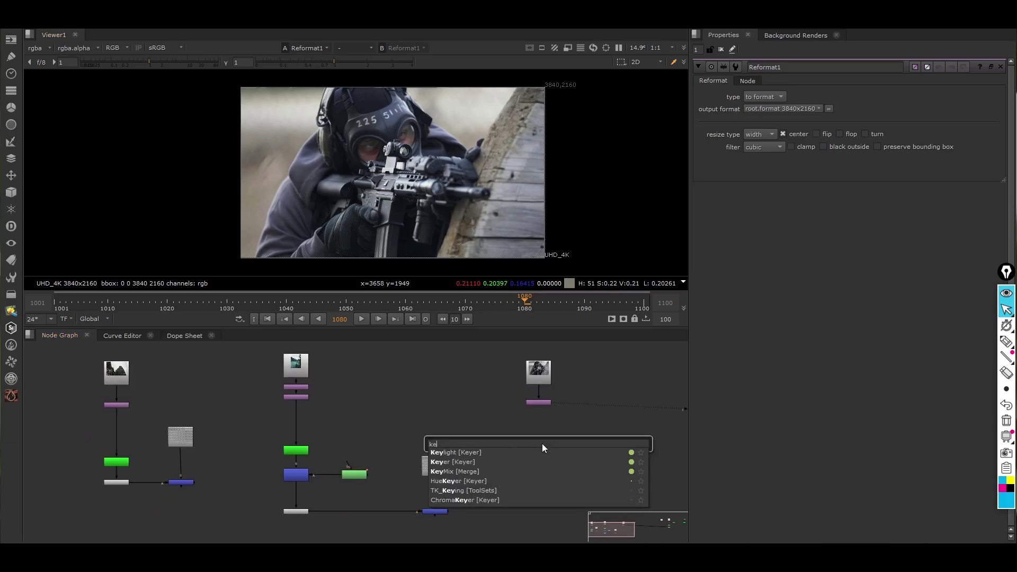
key("Down")
key("Down")
key("Return")
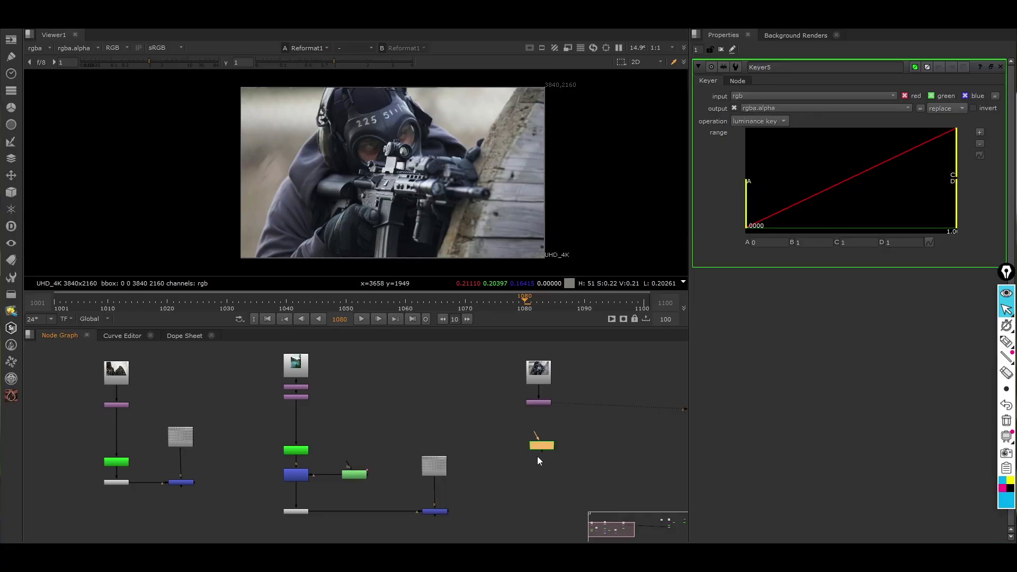
scroll(538, 456, "up", 4)
mouse_move(532, 401)
left_mouse_down()
mouse_move(538, 335)
mouse_move(543, 385)
left_mouse_up()
scroll(552, 412, "down", 3)
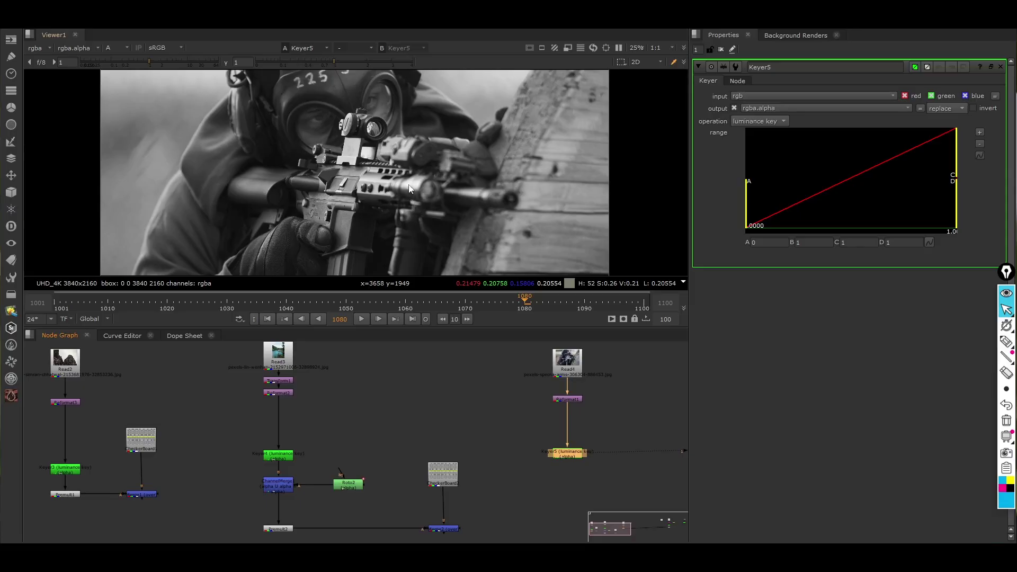
left_click(566, 456, "shift")
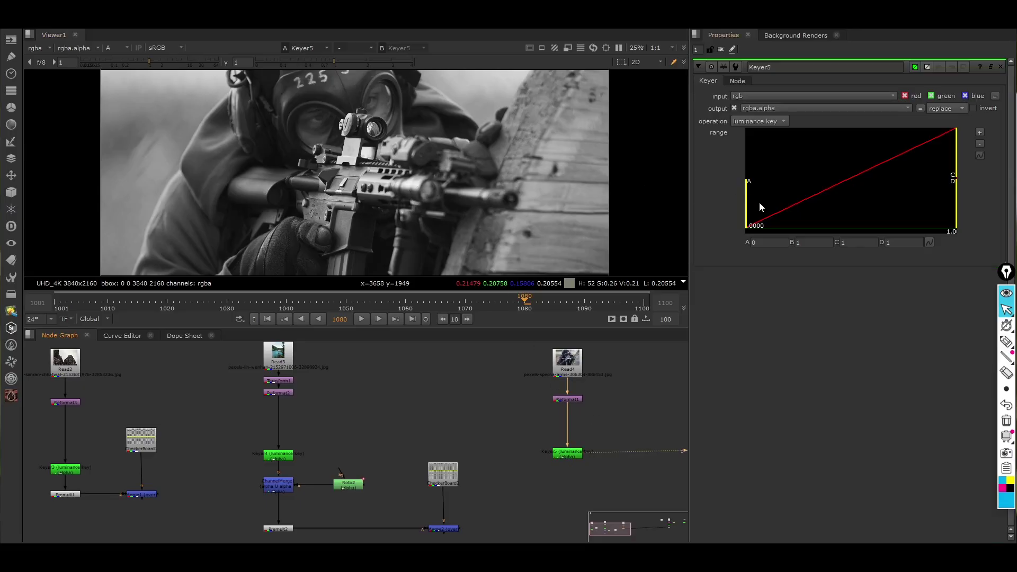
left_click_drag(759, 204, 822, 201)
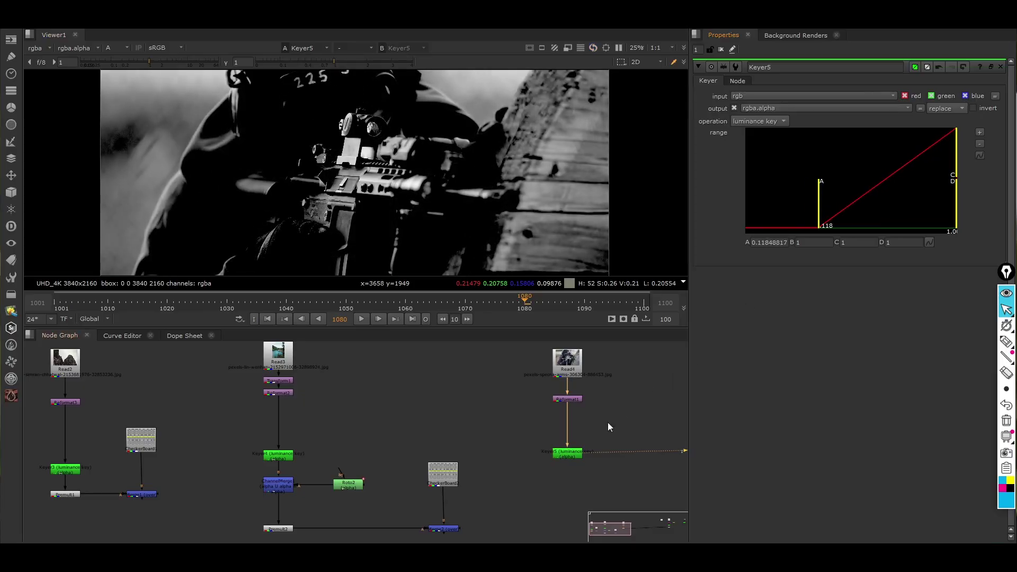
Move Keyer5 beside Reformat1 and add a Grade node below Reformat1, masked by Keyer5's rgba.alpha
left_click_drag(571, 455, 652, 403)
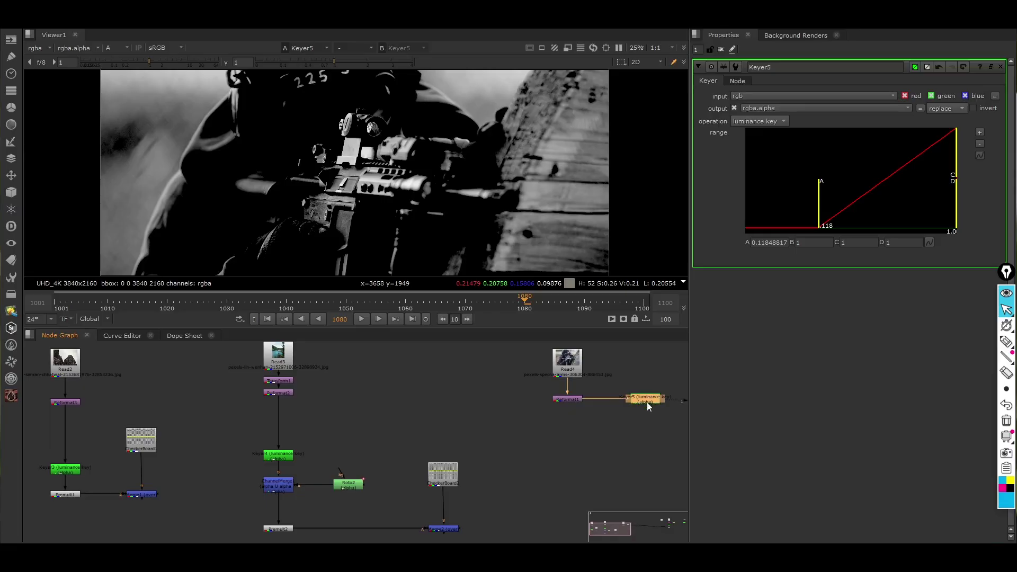
left_click(565, 434)
key("g")
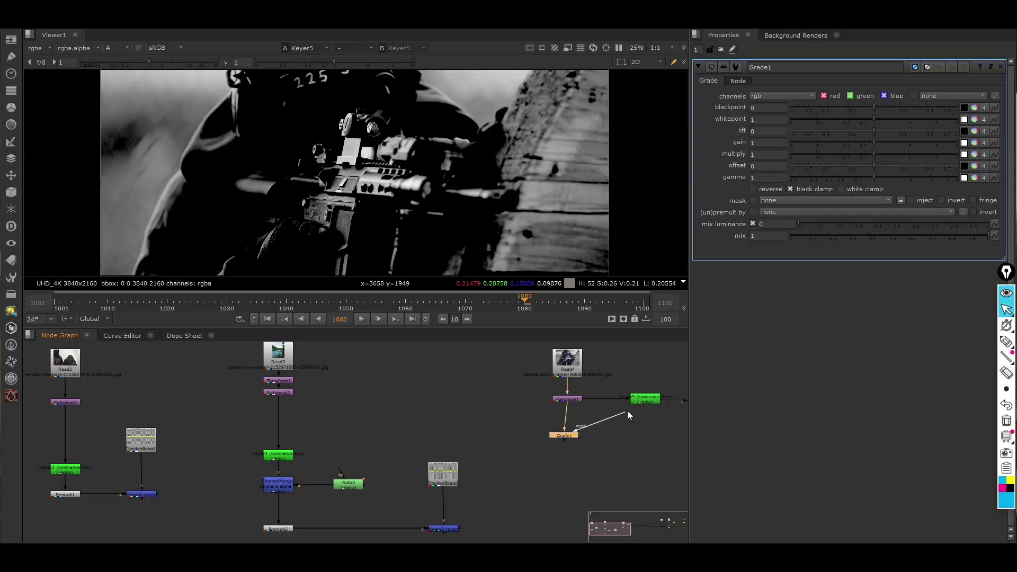
left_click_drag(628, 412, 643, 400)
left_click_drag(572, 437, 575, 442)
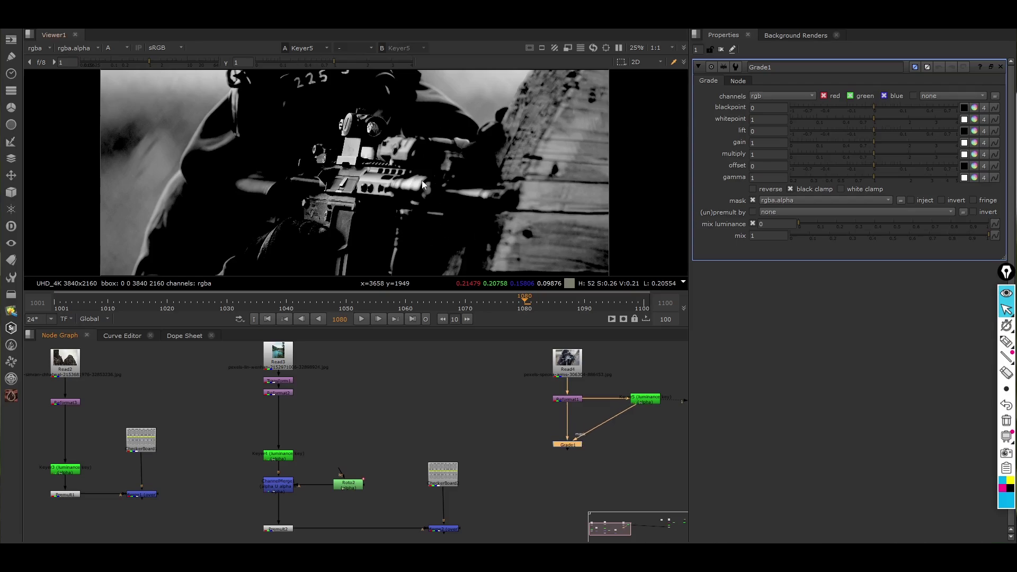
Insert a Merge between Keyer5 and Grade1's mask input, and add a Roto node feeding the Merge's A input
middle_click_drag(602, 433, 552, 440)
left_click(567, 440)
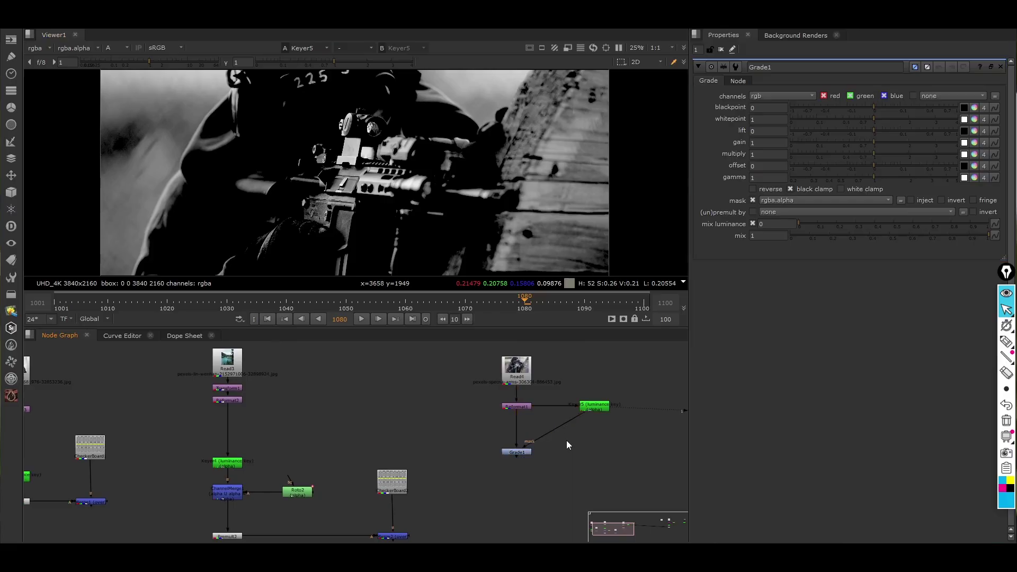
key("m")
left_click_drag(566, 440, 592, 451)
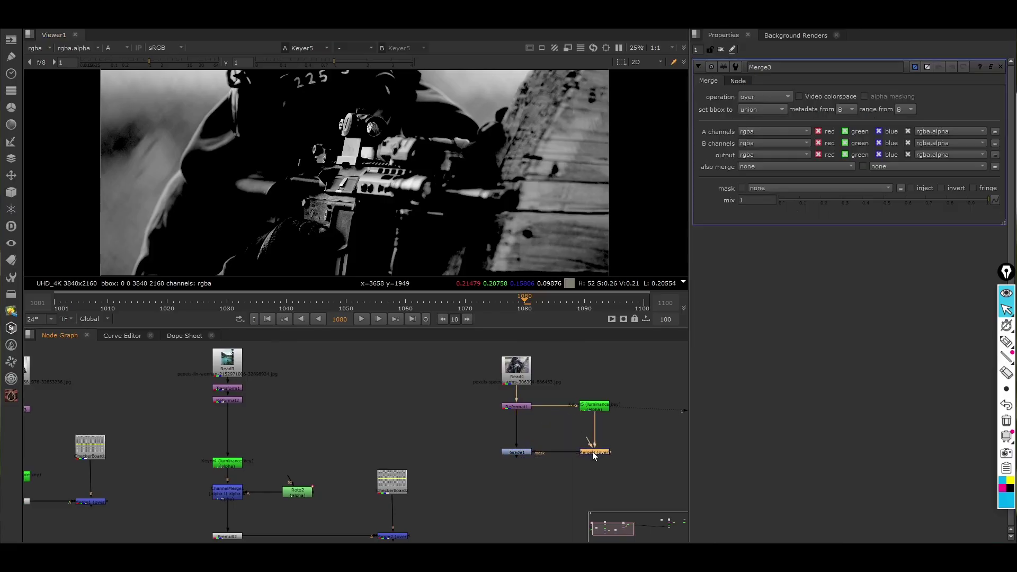
left_click(629, 444)
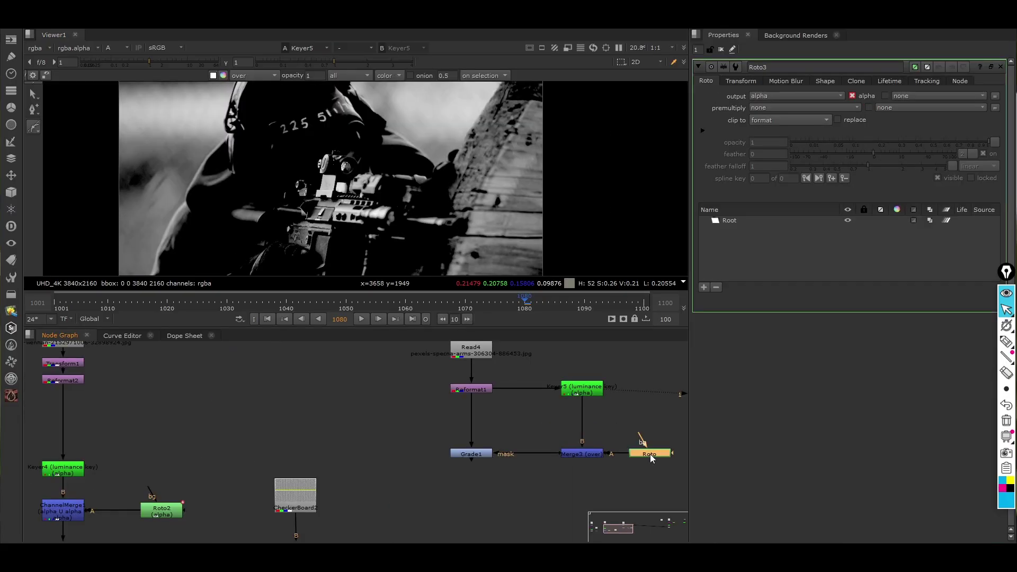
Draw a closed Bezier shape around the front part of the rifle in Roto3 and feather its edge outward
left_click(741, 220)
left_click(445, 233)
left_click(410, 229)
left_click(378, 230)
left_click(358, 227)
left_click(350, 210)
left_click(354, 176)
left_click(390, 167)
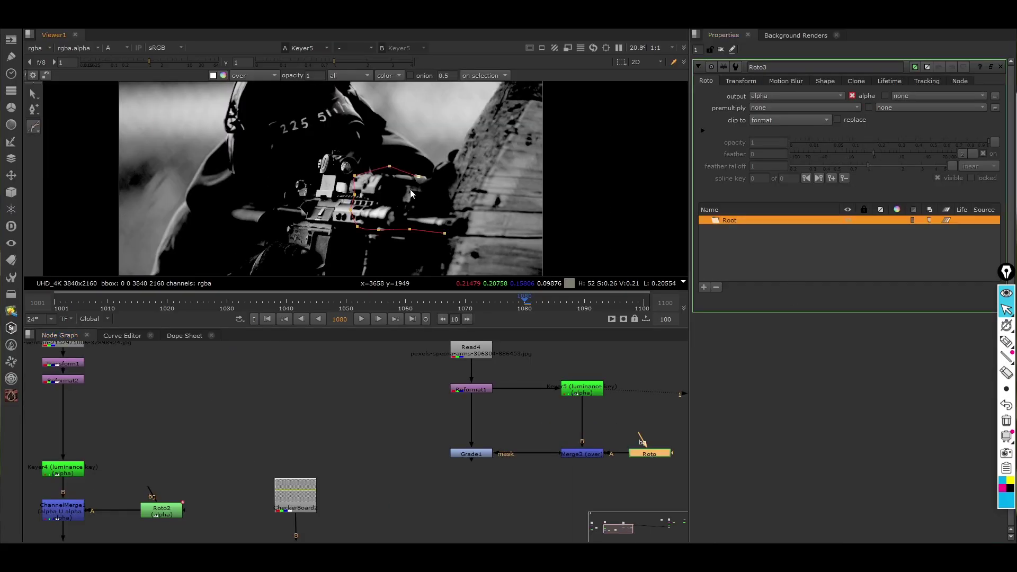
left_click(435, 208)
left_click(463, 219)
left_click(445, 233)
key("ctrl+a")
key("e")
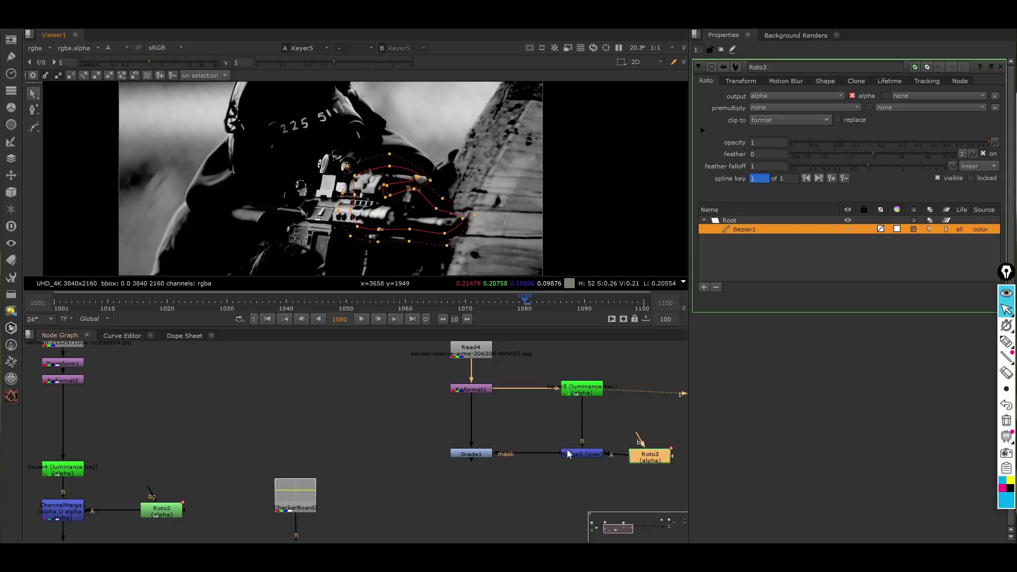
Align Roto3 beside Merge3 and set Merge3's operation to mask
left_click_drag(650, 457, 654, 454)
double_click(582, 454)
left_click(760, 96)
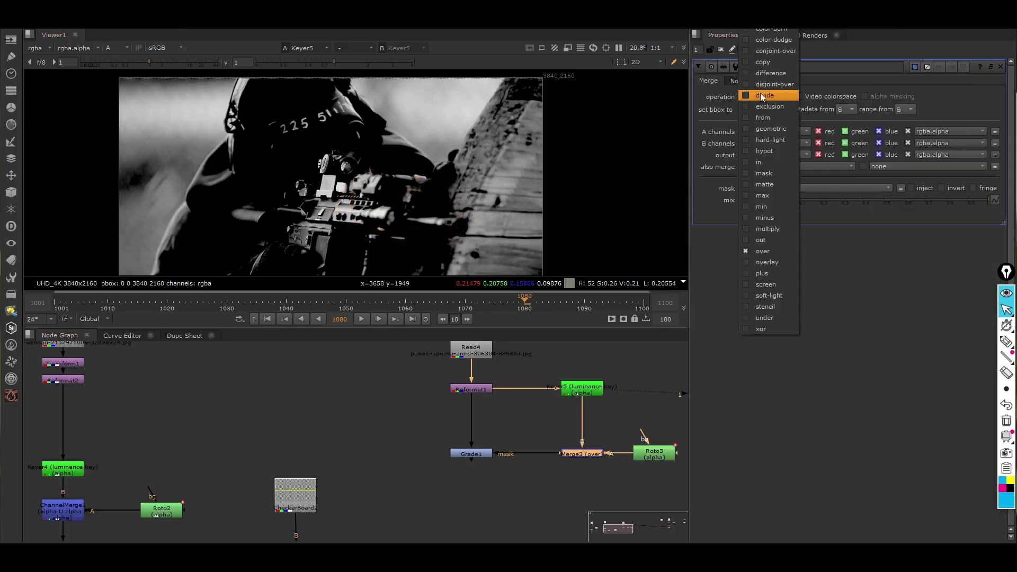
left_click(766, 173)
left_click(485, 470)
View Grade1 in colour and set its gain to red 1.86, green 0.53, blue 0.04, with multiply about 1.54
left_click(471, 454)
key("1")
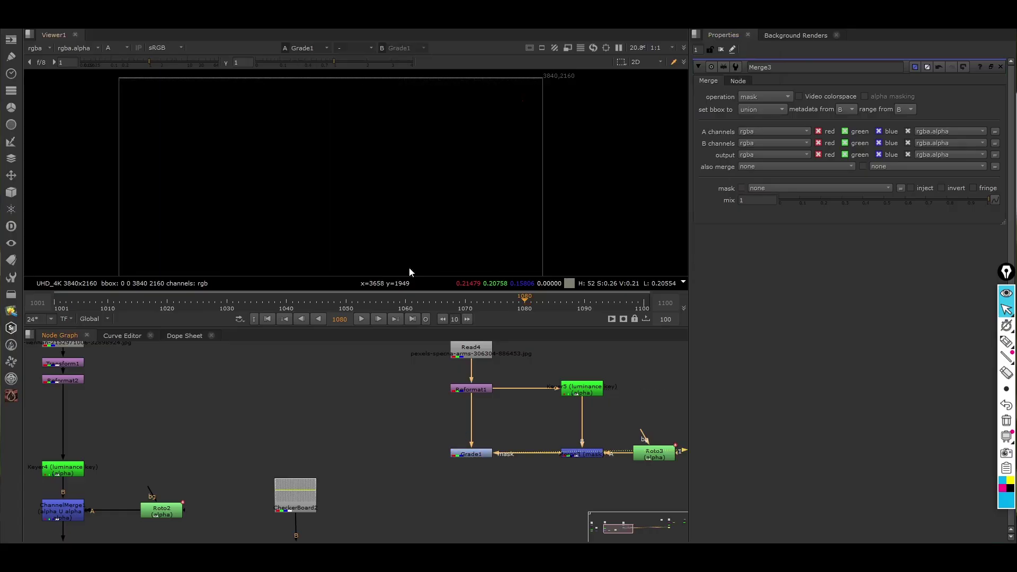
key("a")
double_click(473, 453)
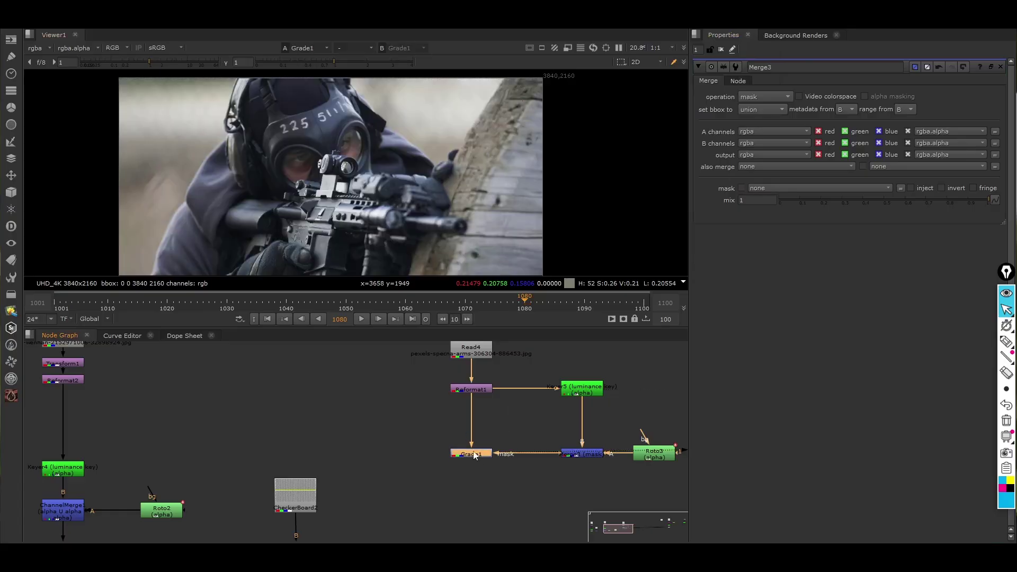
left_click(984, 143)
left_click_drag(874, 179, 807, 179)
left_click_drag(874, 155, 909, 154)
left_click_drag(874, 167, 922, 154)
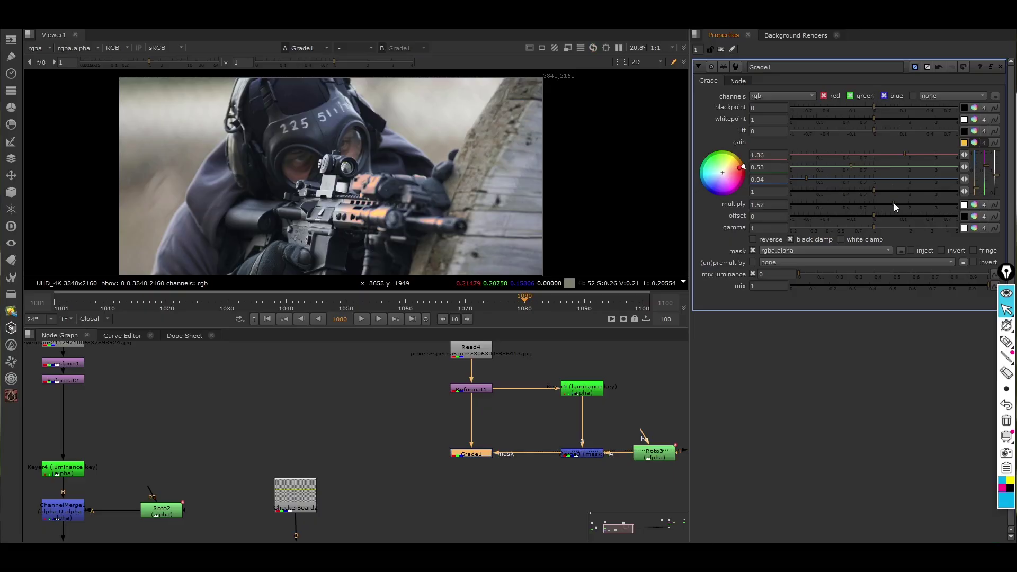
Insert a Blur node between Keyer5 and Merge3 and set its size to 2
middle_click_drag(461, 461, 446, 457)
left_click(522, 419)
key("b")
left_click_drag(522, 418, 566, 410)
left_click_drag(771, 107, 792, 107)
double_click(732, 108)
type("2")
Compare Reformat1's original image with Grade1's result by switching the viewer back and forth between them
double_click(457, 450)
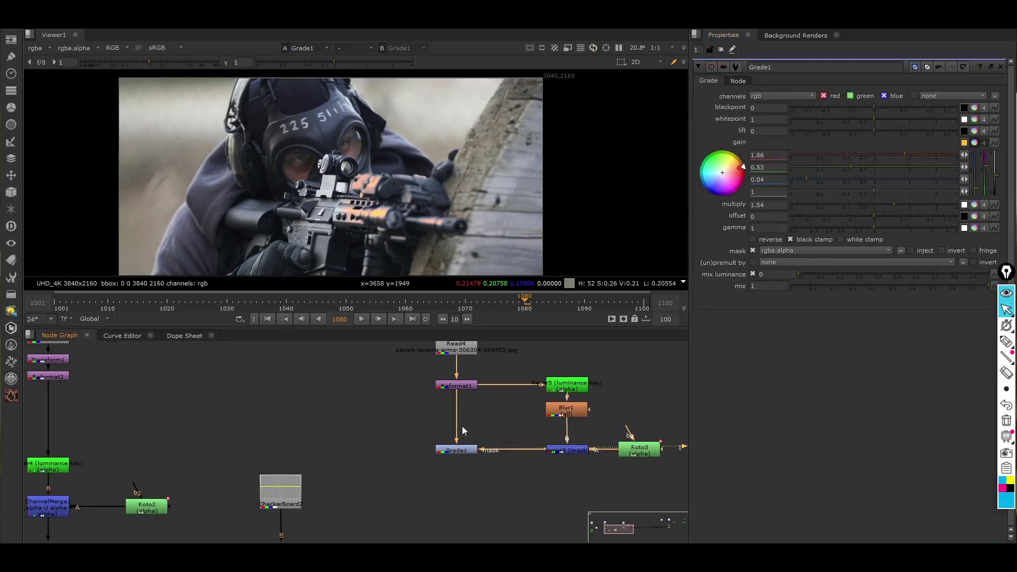
left_click(457, 385)
key("1")
left_click(454, 450)
key("2")
left_click(413, 457)
key("1")
key("2")
key("1")
key("2")
key("1")
middle_click_drag(519, 418, 513, 432)
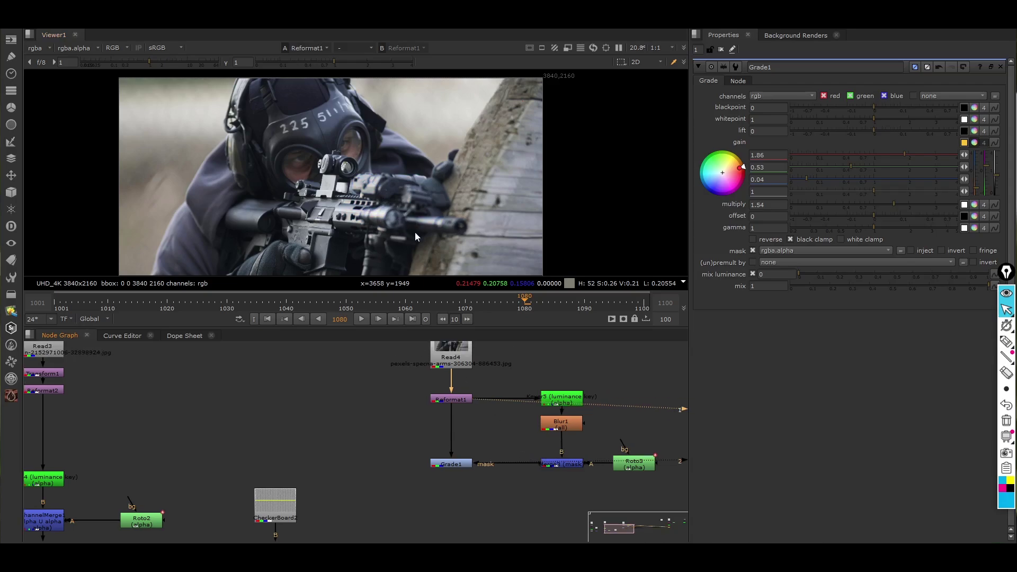
key("2")
key("1")
key("2")
key("1")
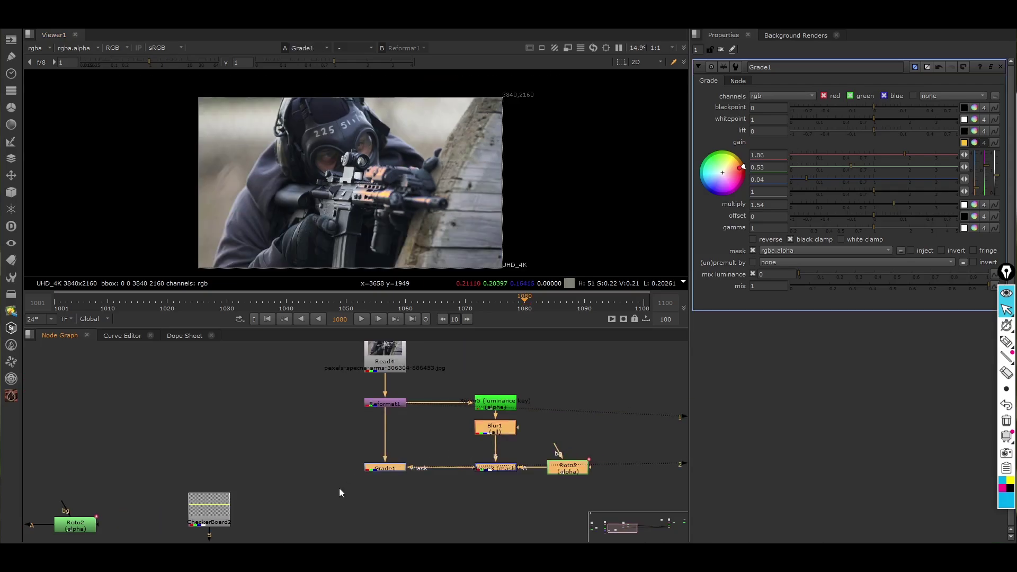
left_click_drag(335, 493, 592, 411)
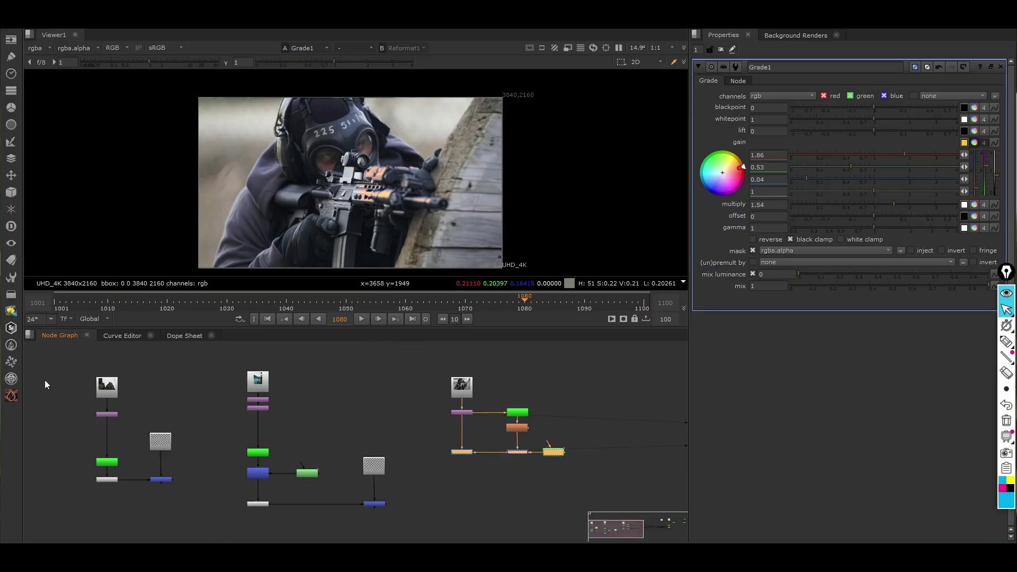
left_click_drag(36, 361, 592, 520)
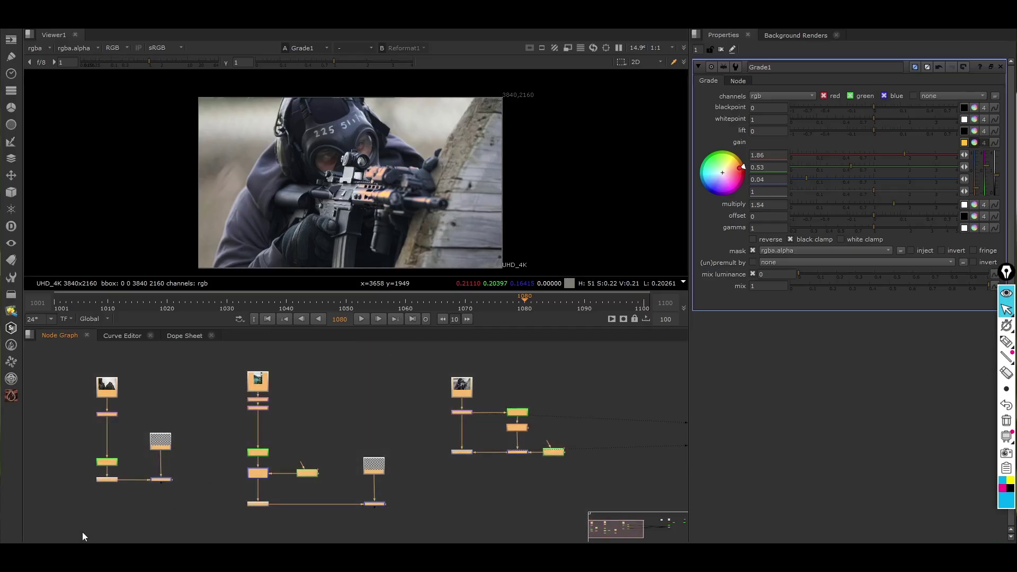
left_click_drag(82, 533, 51, 542)
left_click(433, 490)
left_click(519, 413)
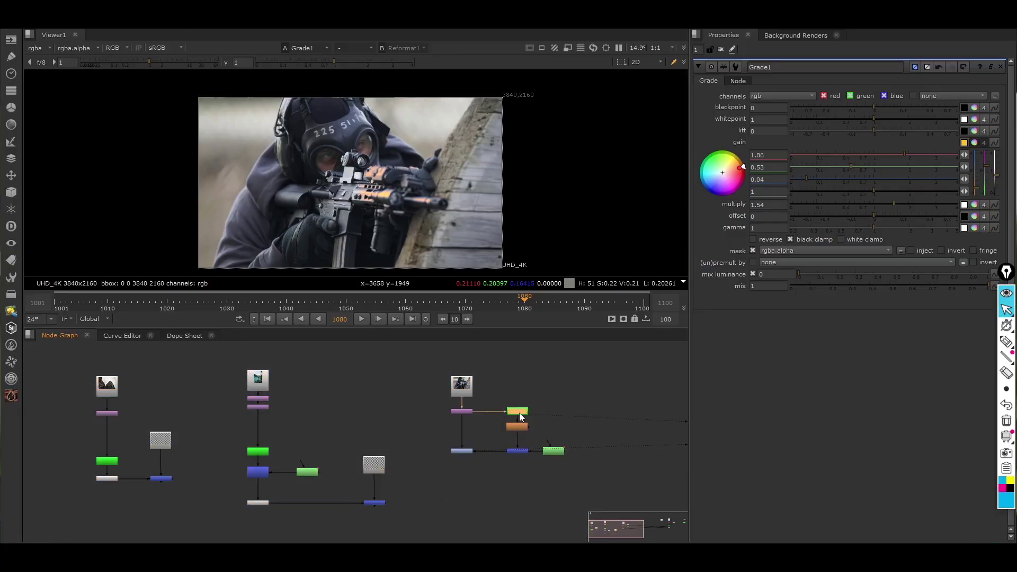